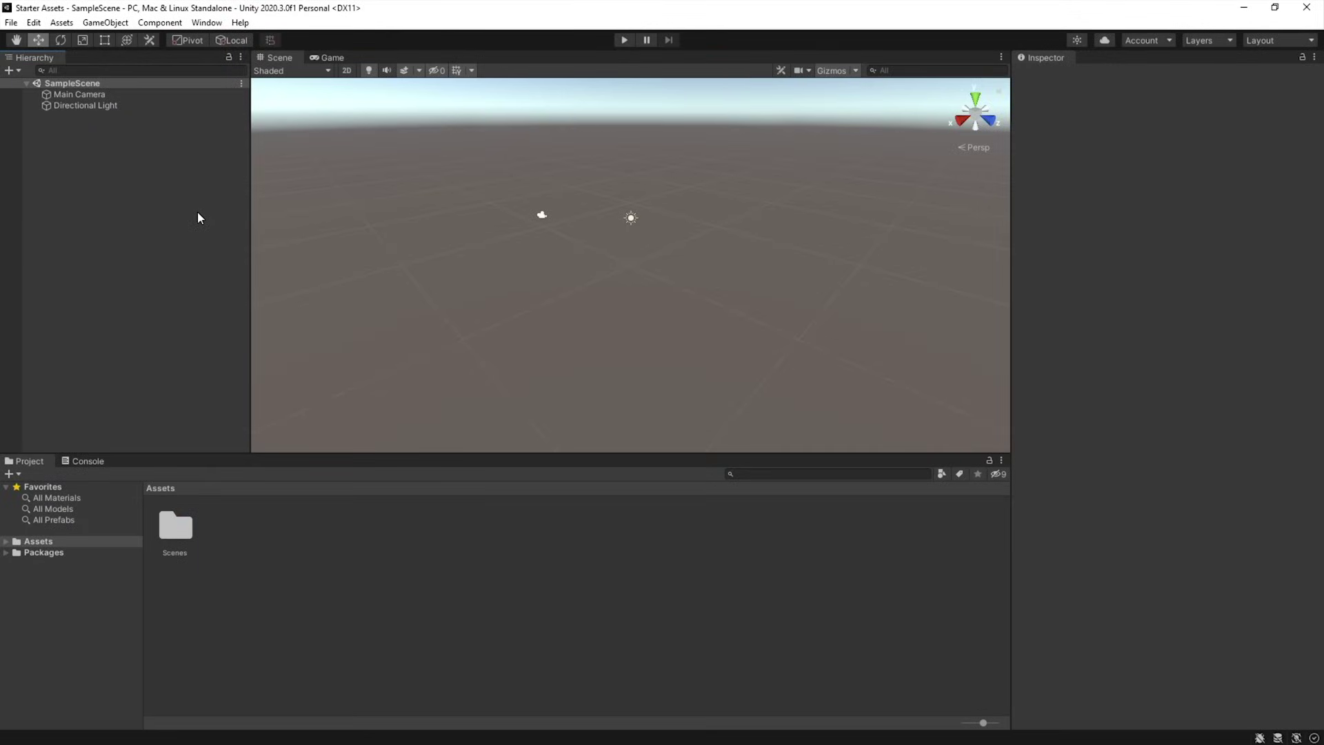
Open the Package Manager and list the packages under My Assets.
left_click(206, 22)
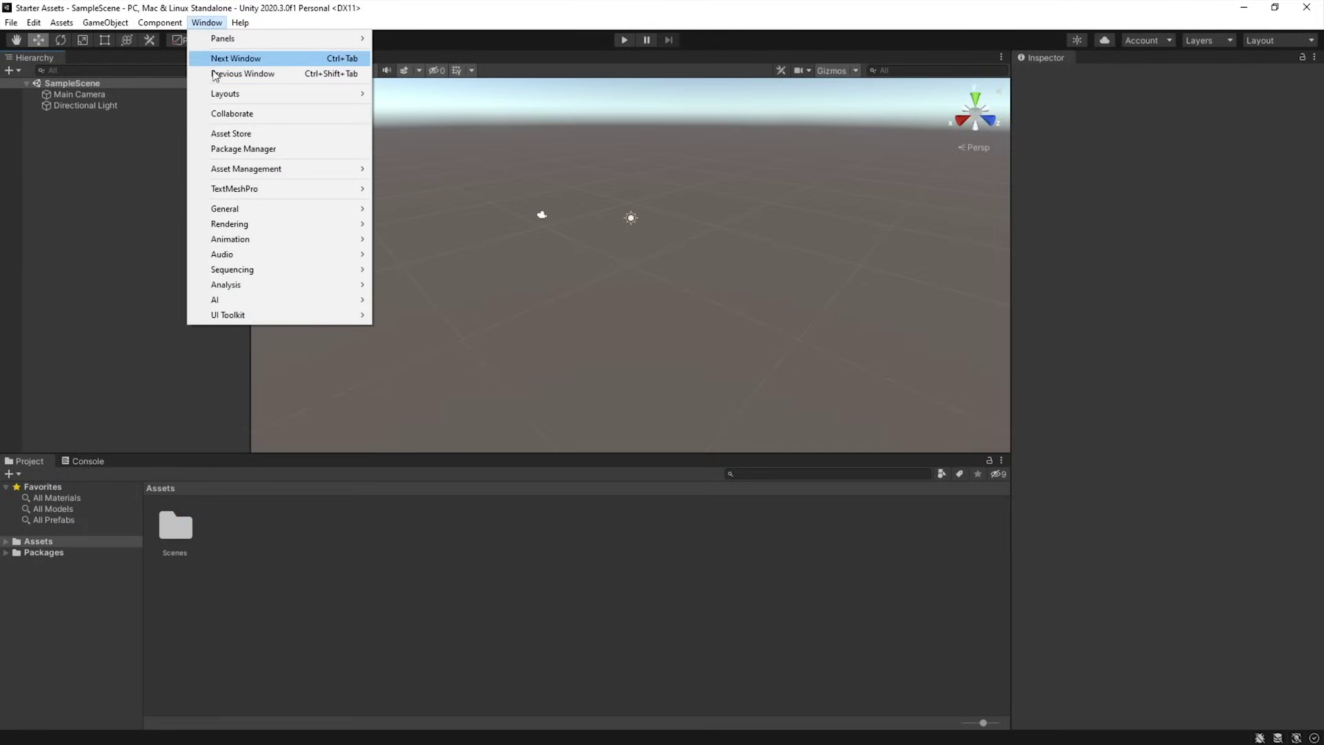
left_click(219, 150)
left_click(389, 115)
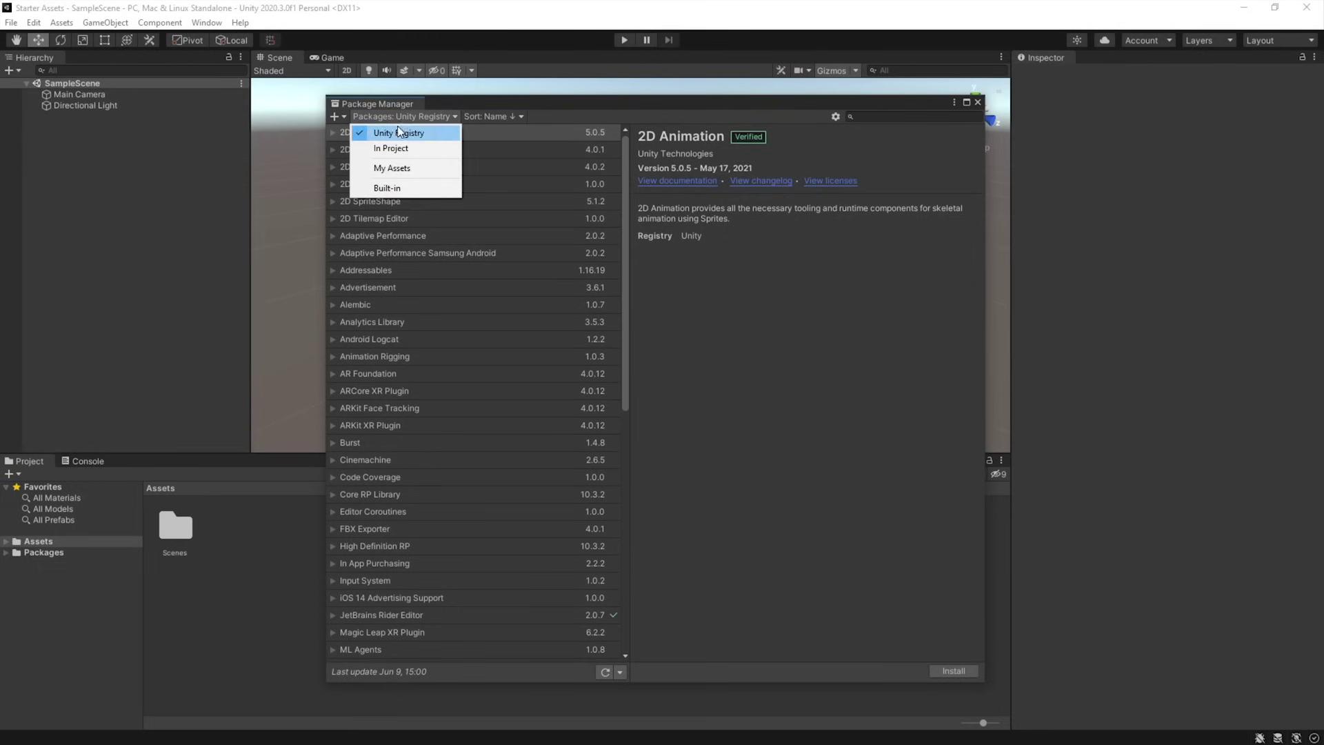
left_click(400, 171)
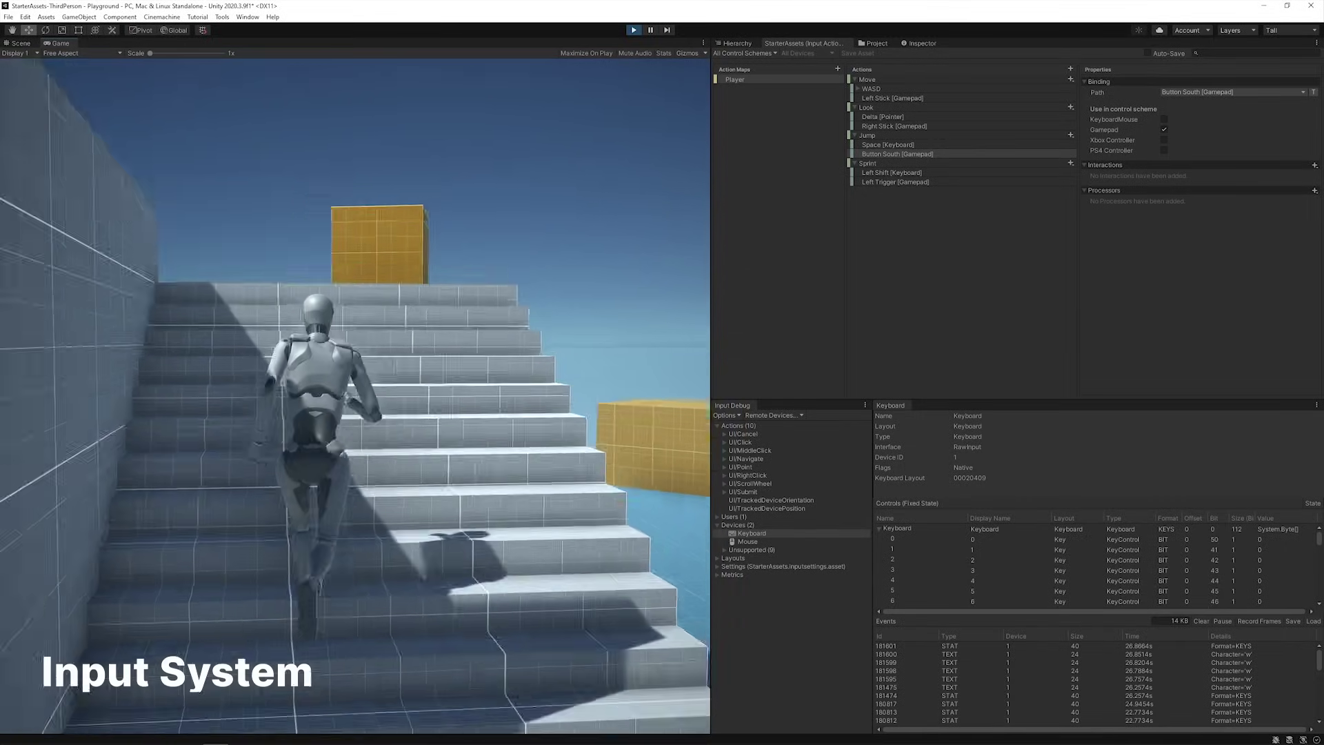
Play-test the third-person character by running, turning and jumping around the boxes of the Playground scene.
key("shift+a")
key("shift+a")
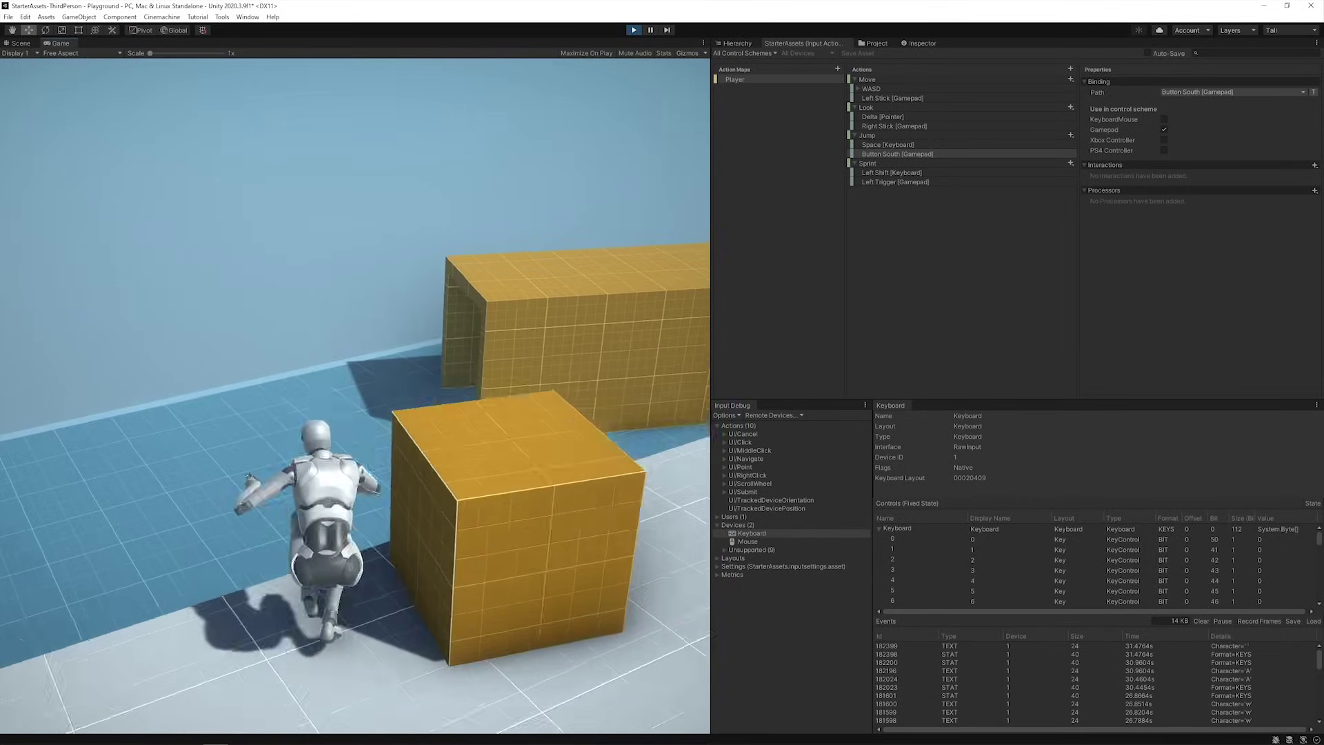
key("space")
key("shift+a")
key("s")
key("s")
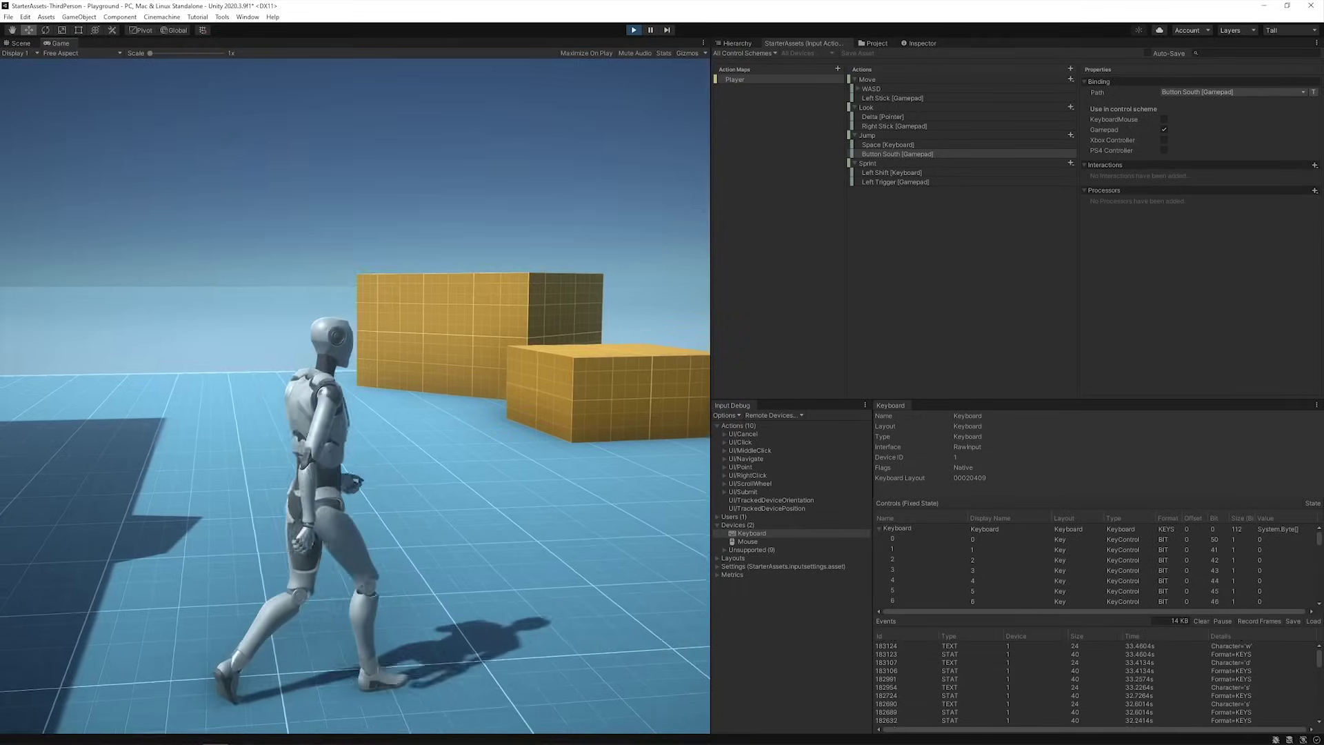
key("d")
key("w")
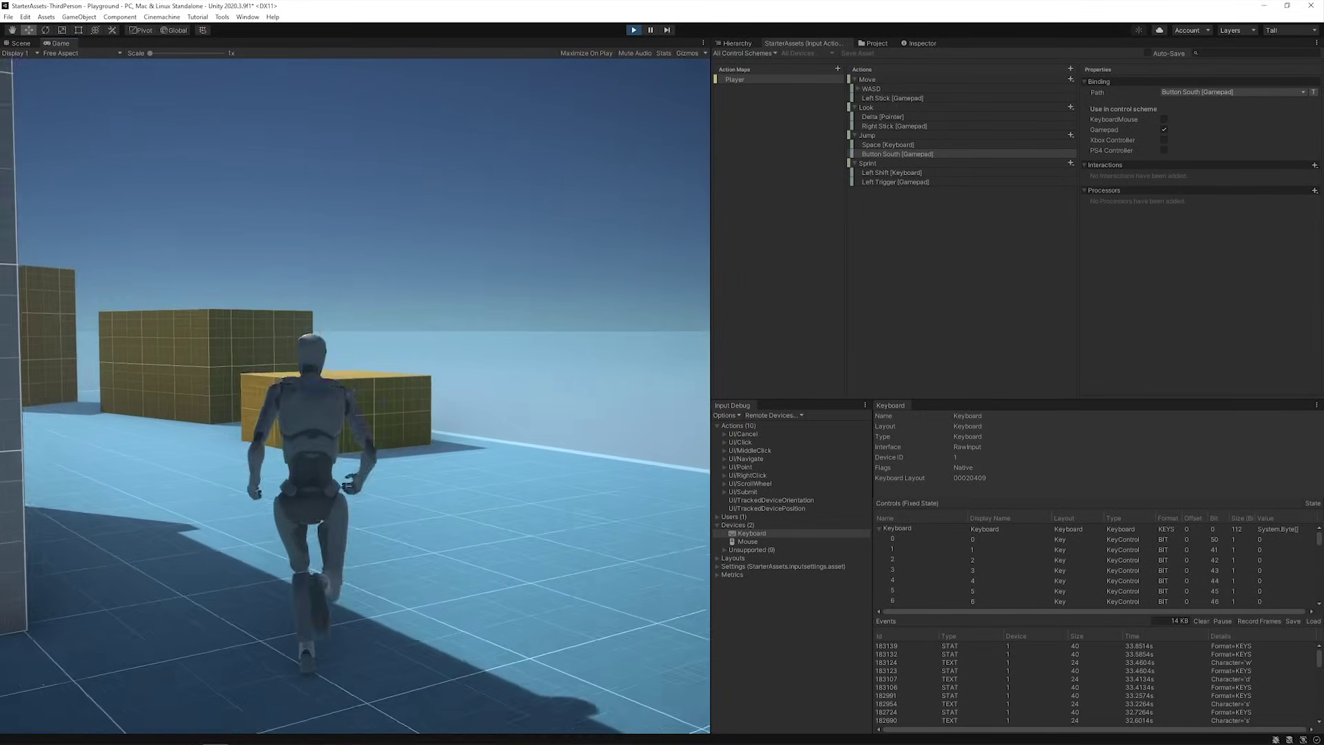
key("space")
key("space")
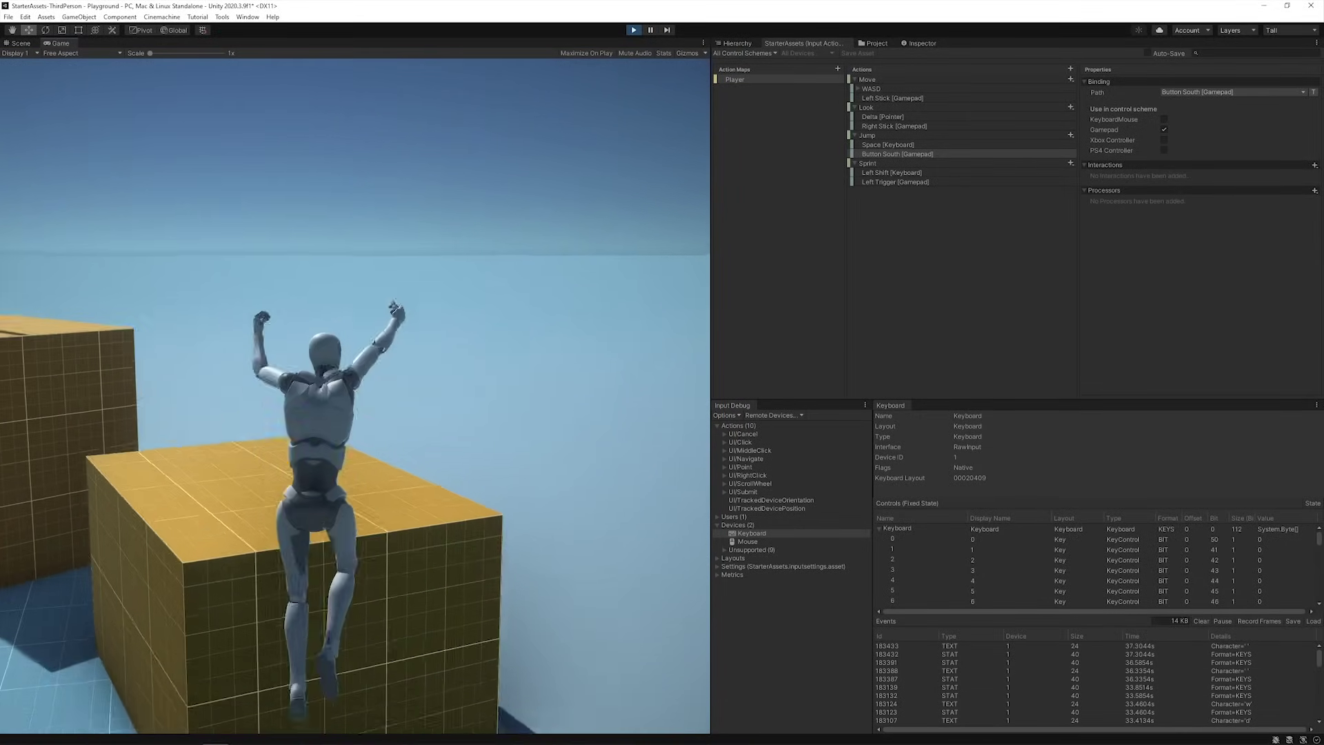
key("space")
key("space")
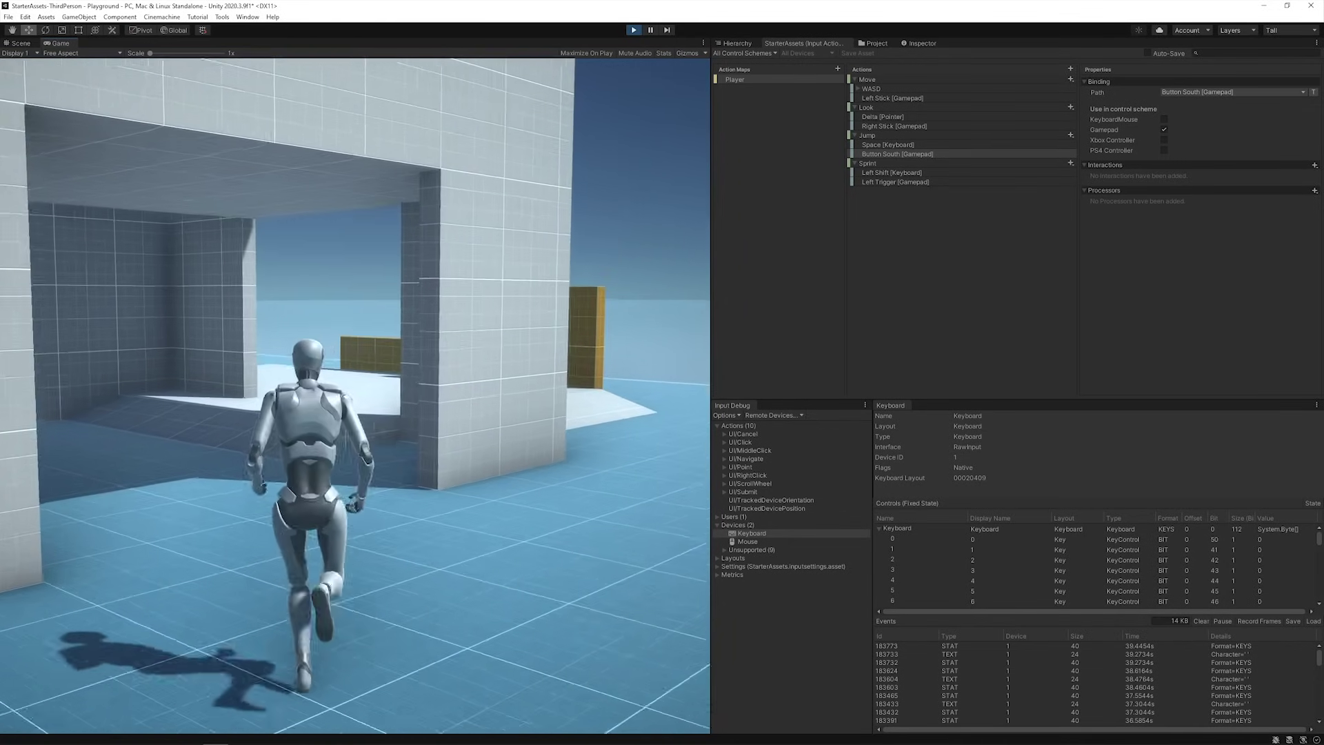
key("a")
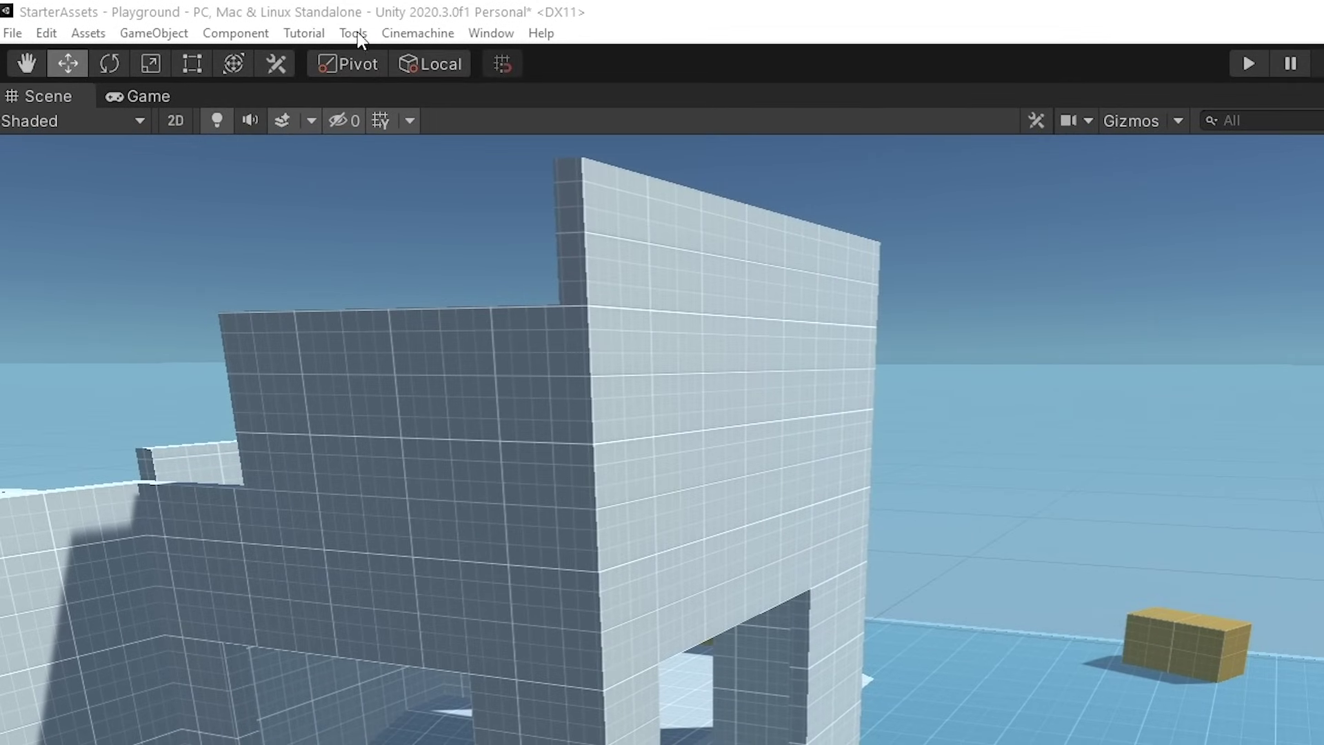
Run the Starter Assets command that reinstalls the dependencies.
mouse_move(381, 56)
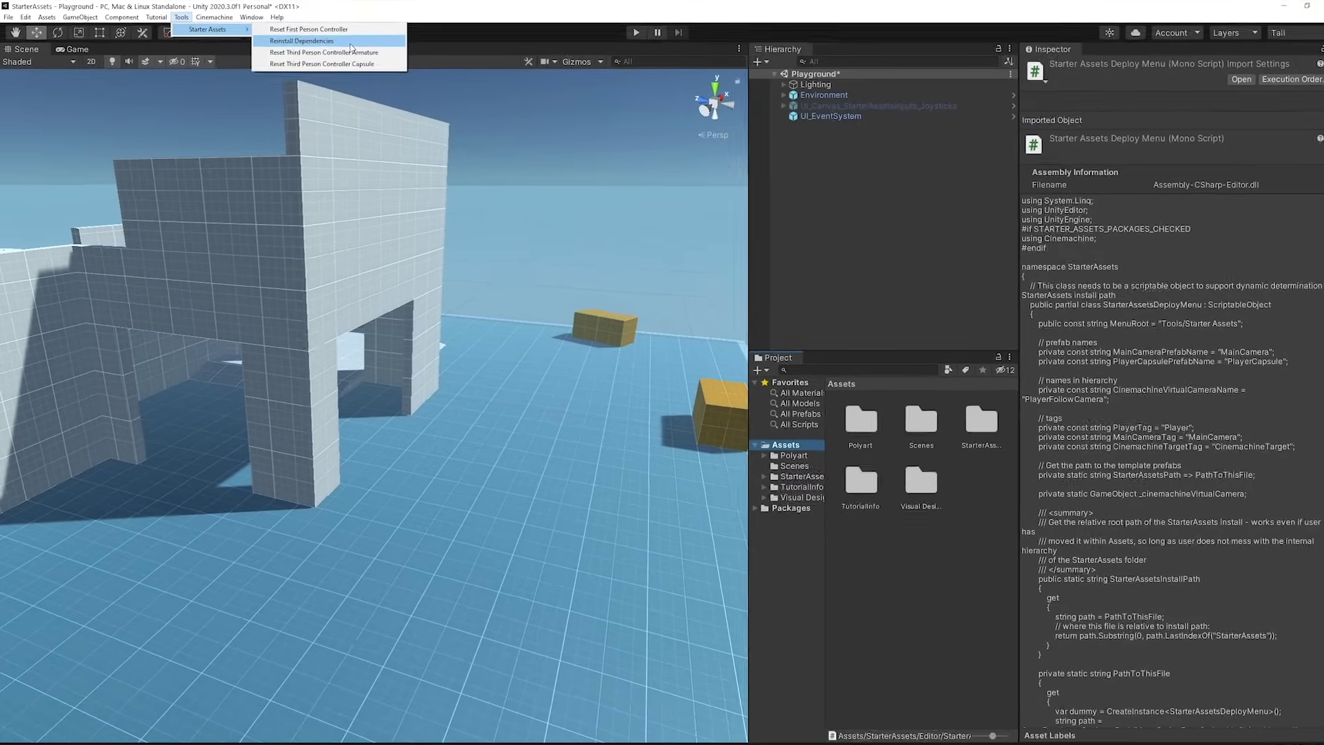
left_click(685, 85)
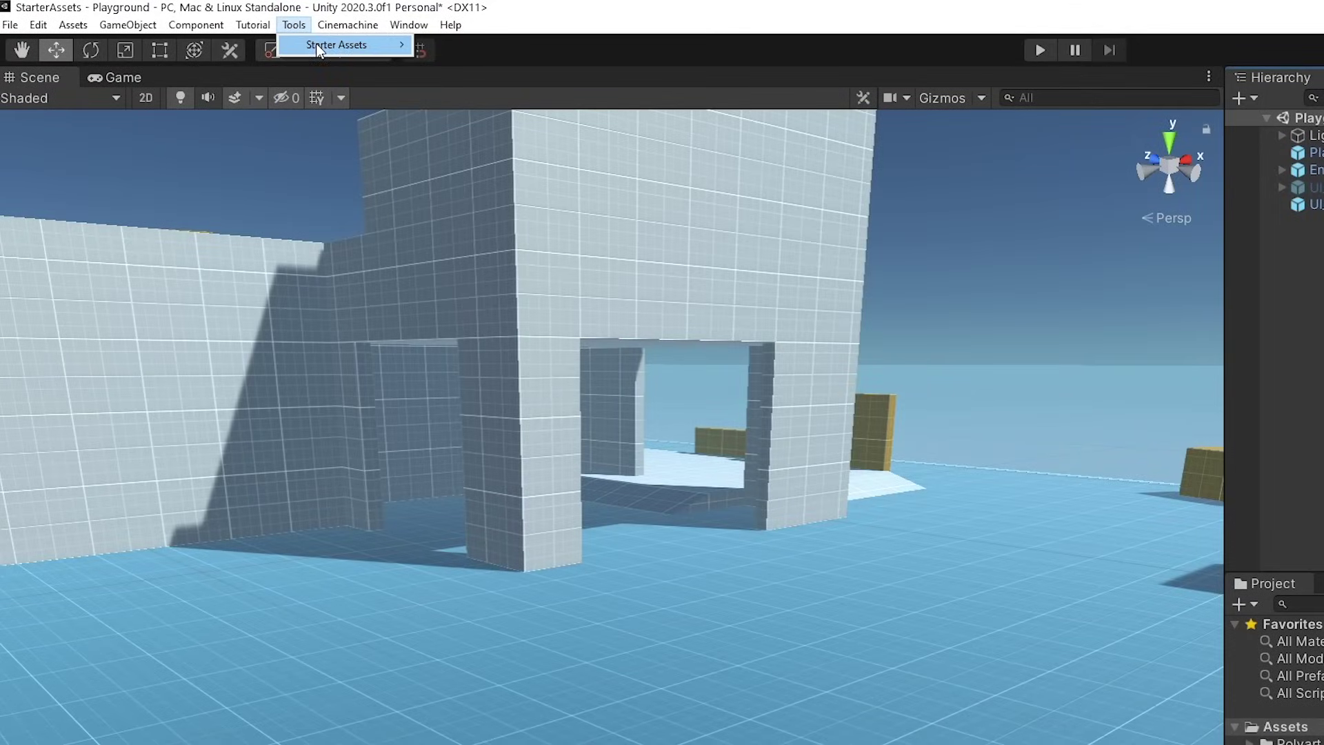
Reset the Starter Assets first-person controller to place it in the Playground scene, and start Play mode.
mouse_move(376, 46)
left_click(453, 44)
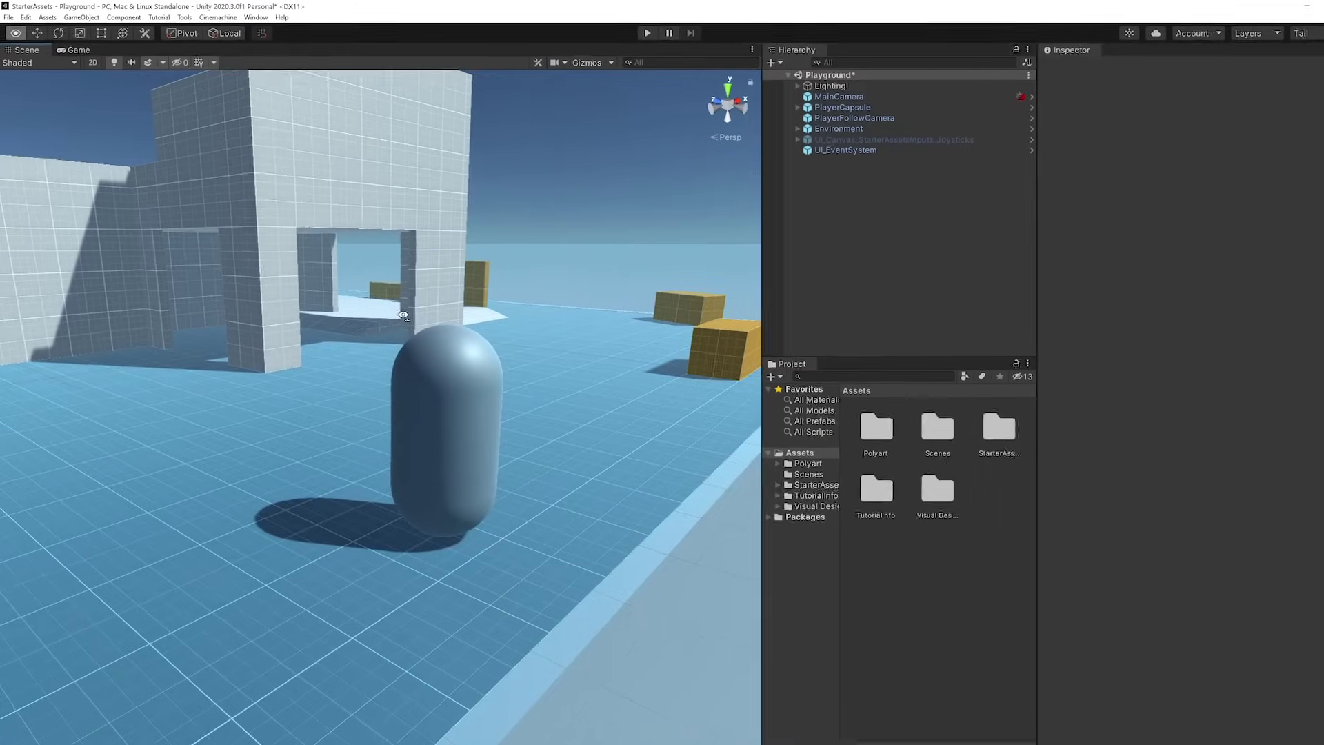
left_click(628, 35)
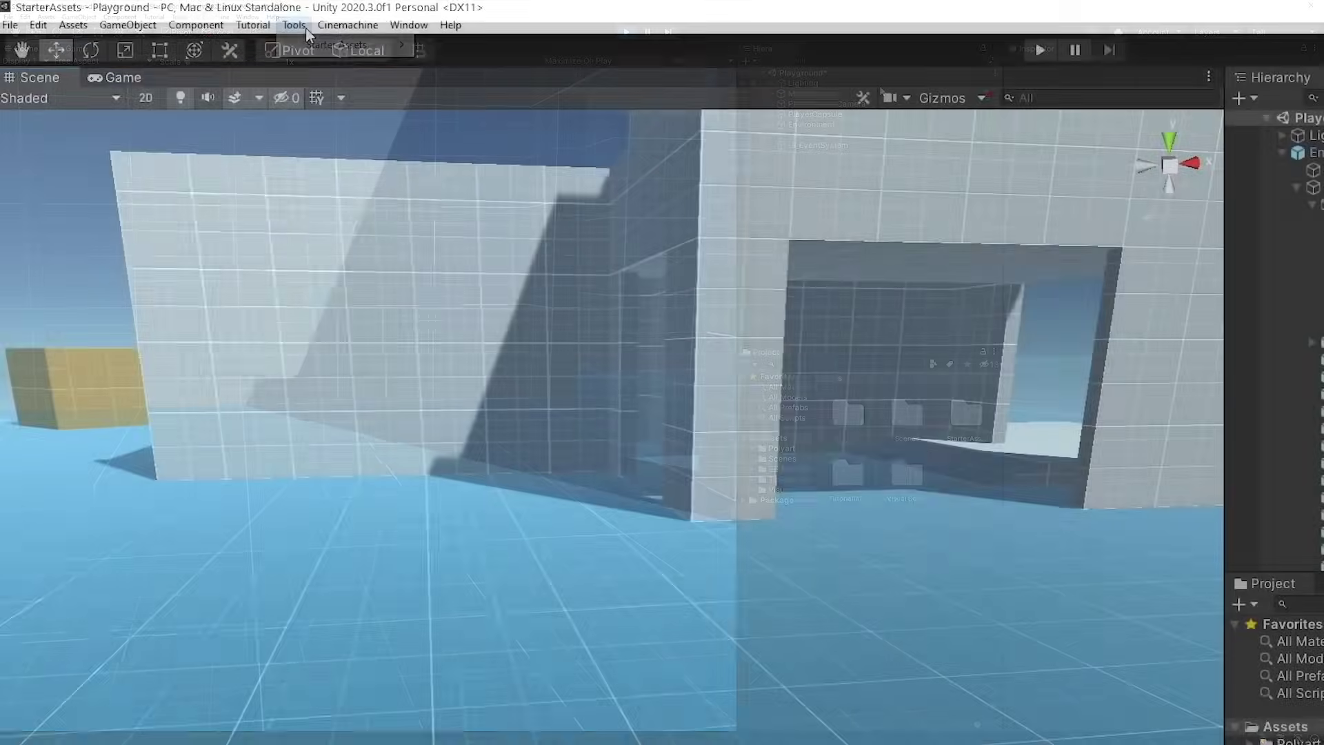
Reset the Starter Assets third-person controller armature in the scene, and frame the character to inspect it from the front.
left_click(183, 18)
mouse_move(305, 46)
left_click(494, 85)
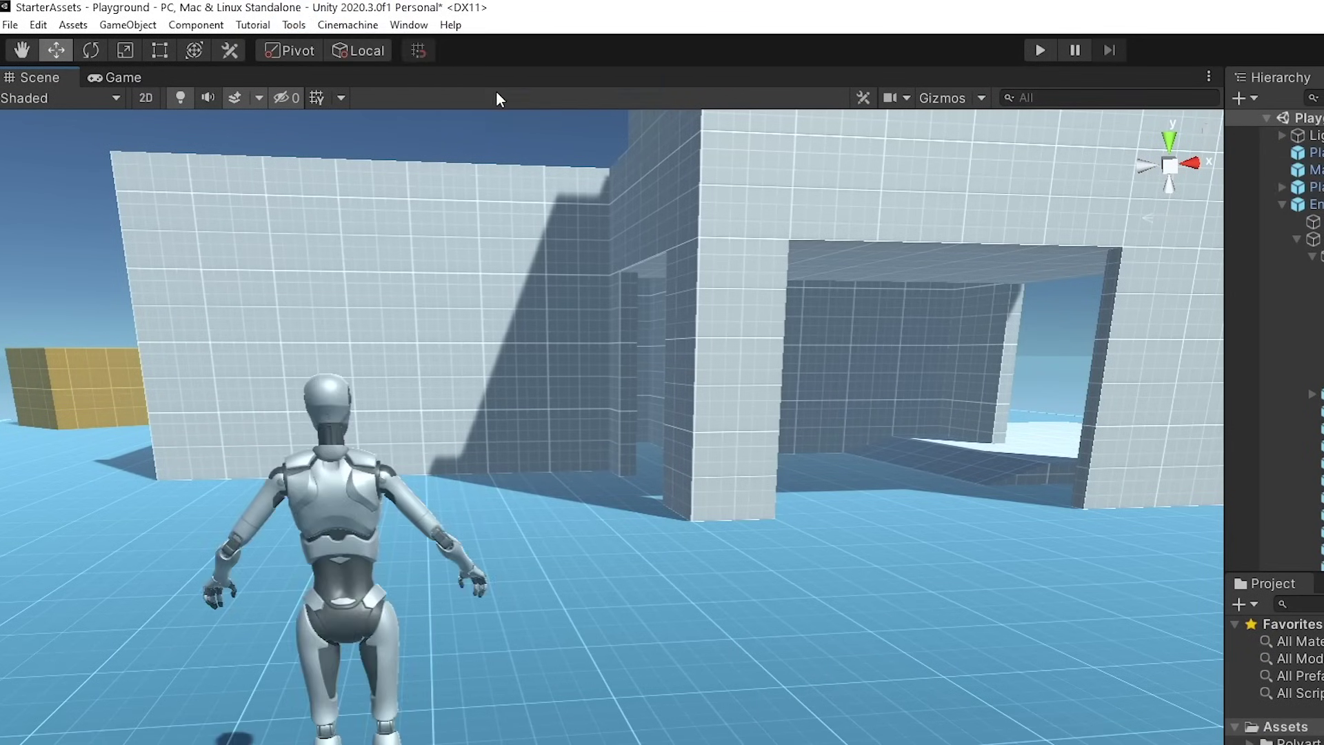
left_click(281, 356)
key("f")
left_click_drag(219, 401, 177, 403, "alt")
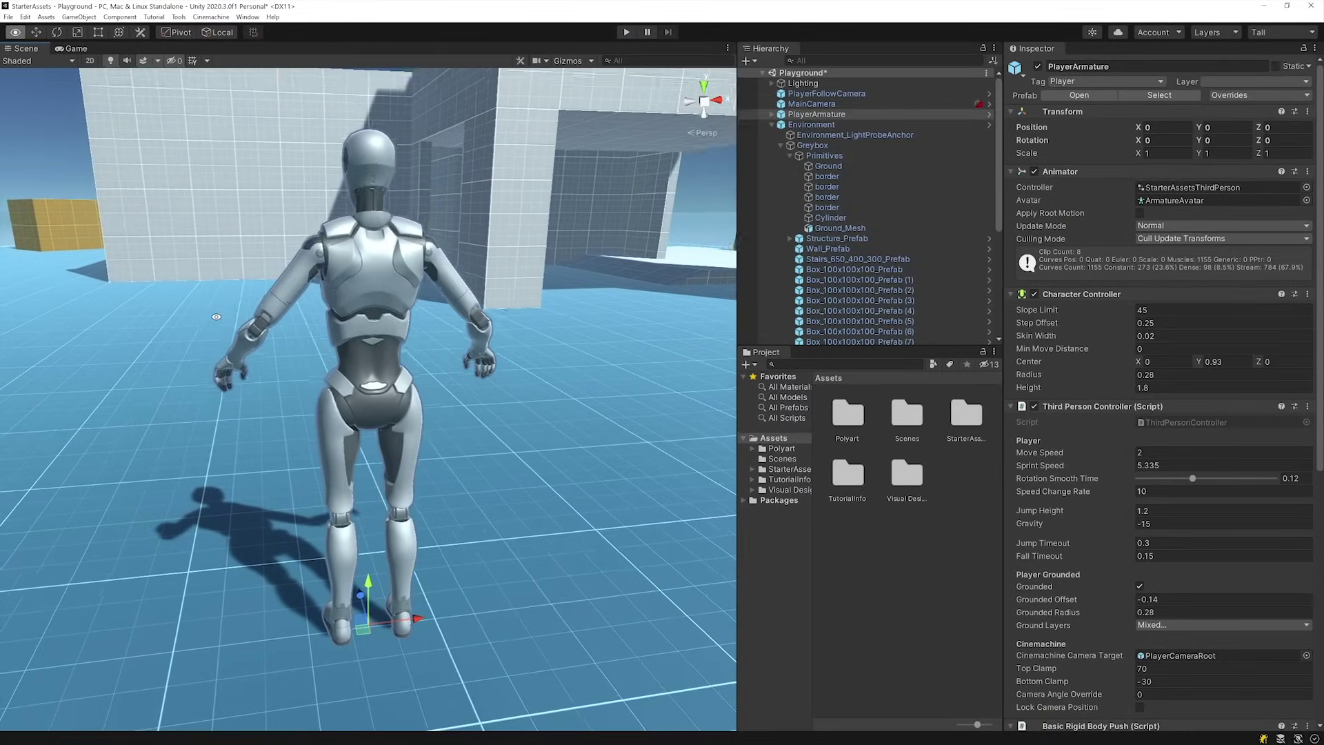
left_click_drag(142, 322, 635, 311, "alt")
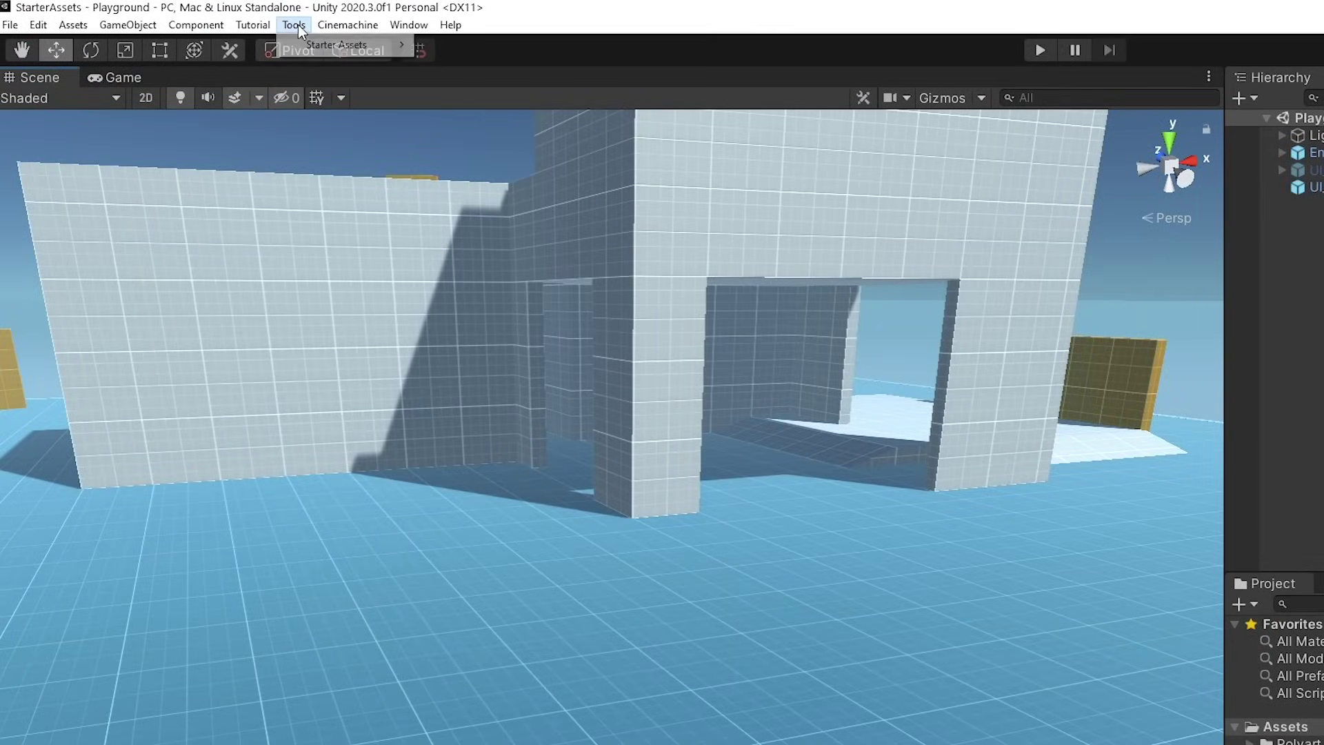
Reset the Starter Assets third-person controller capsule in the scene and inspect the capsule.
mouse_move(355, 43)
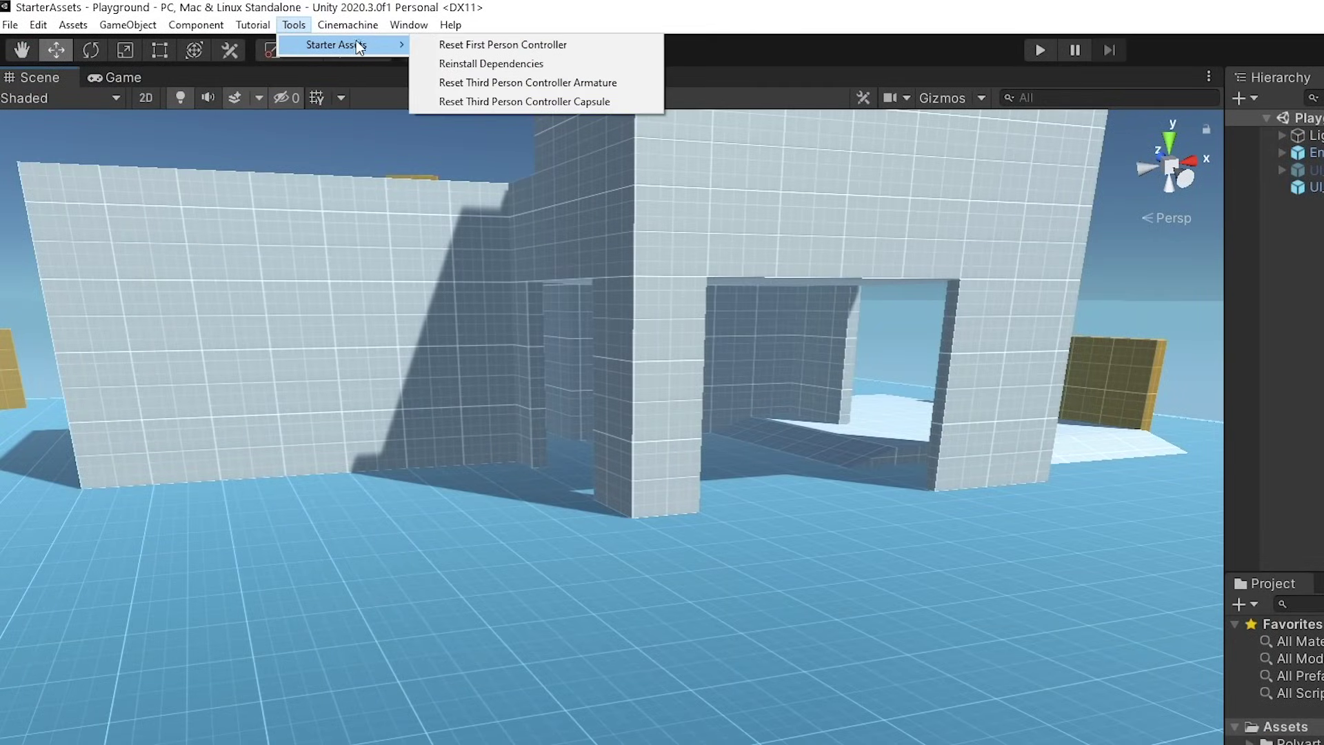
left_click(474, 102)
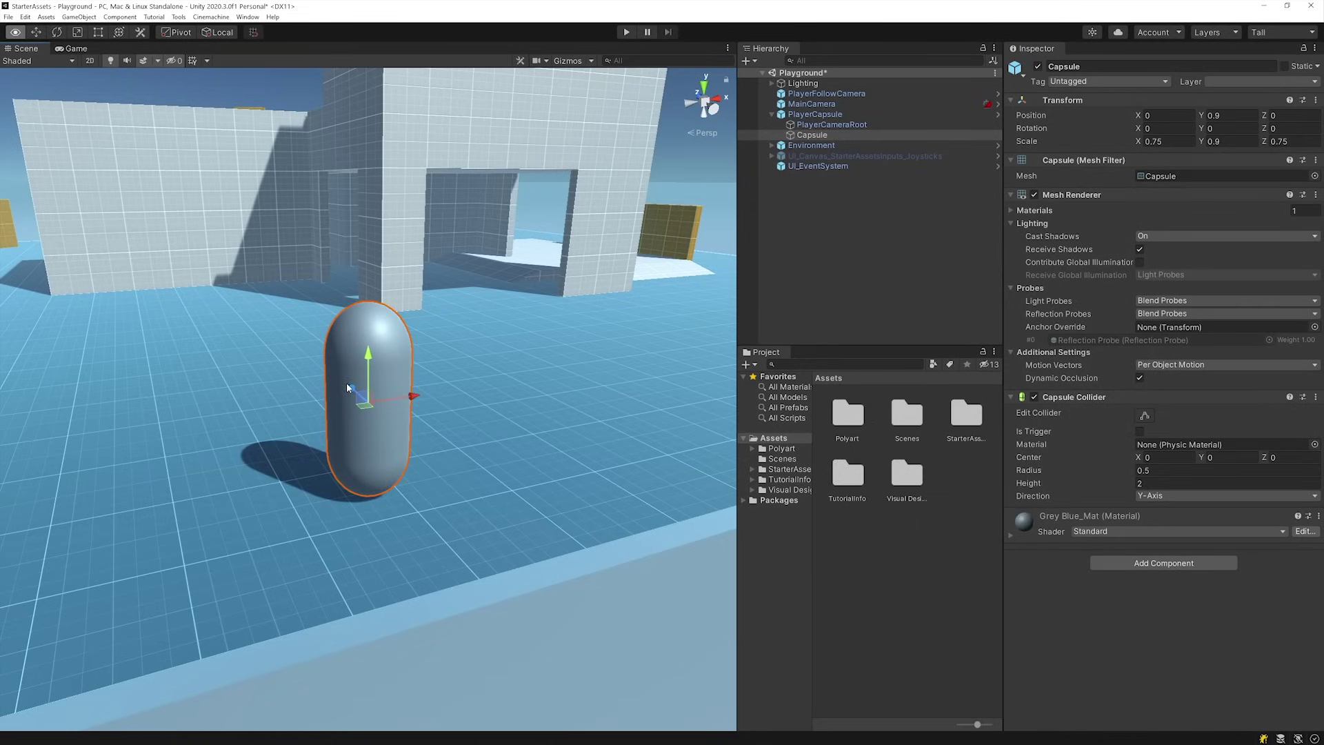
left_click_drag(350, 388, 1276, 386, "alt")
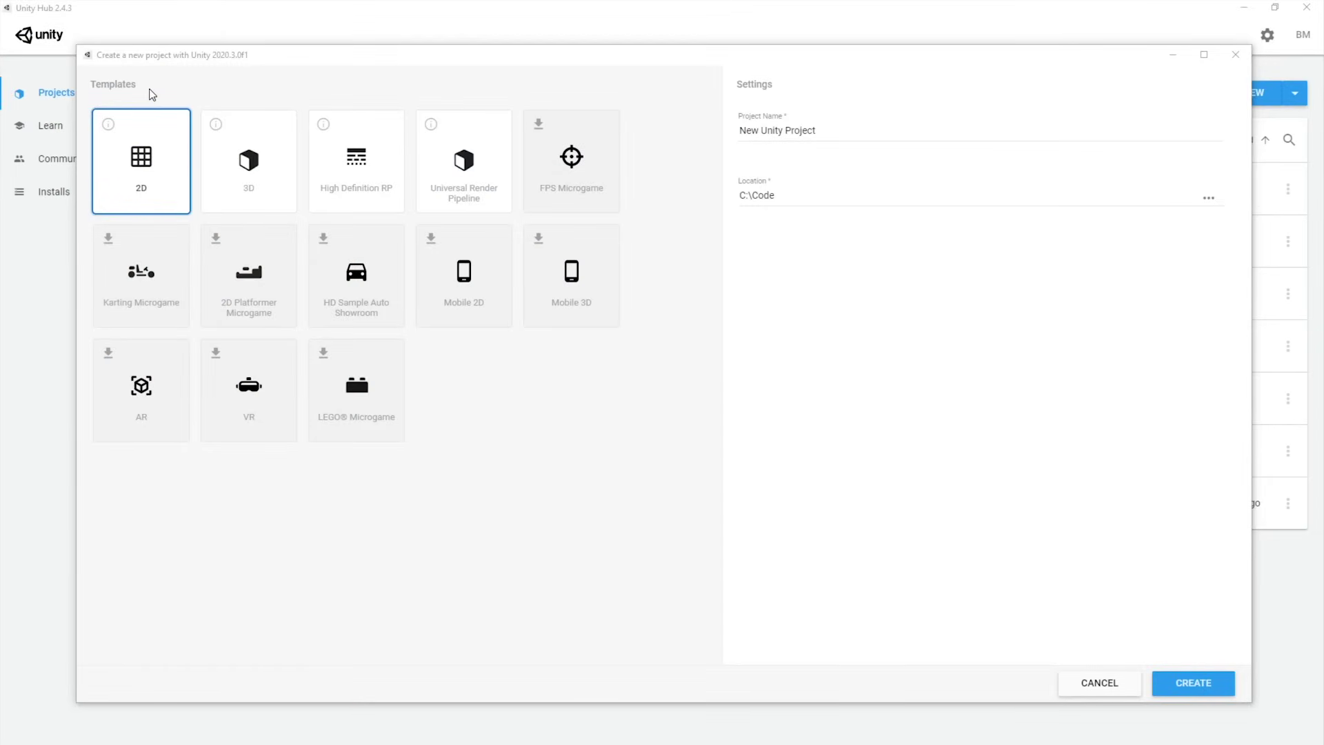
Switch to Unity Hub and choose the 3D template for the new project.
left_click(226, 154)
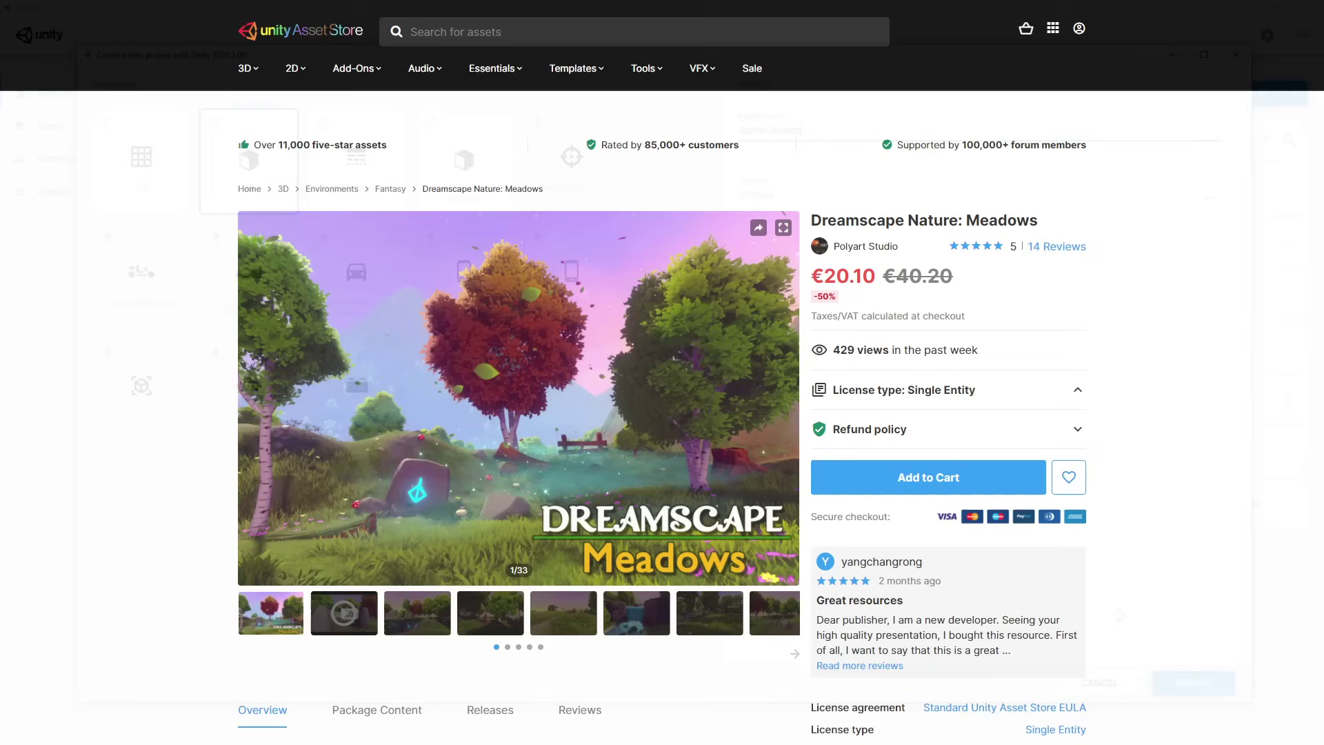
scroll(662, 372, "down", 1)
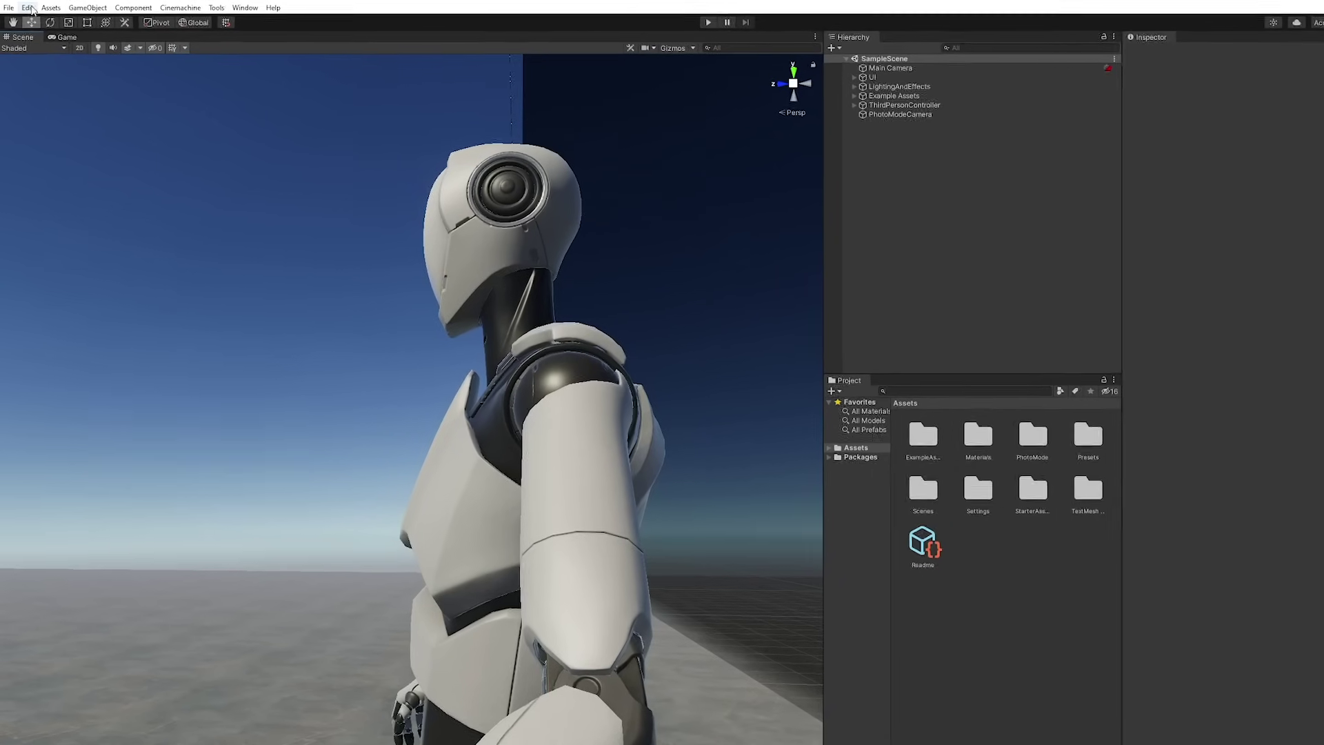
Bring up the Universal Render Pipeline commands available for the SampleScene project.
left_click(24, 6)
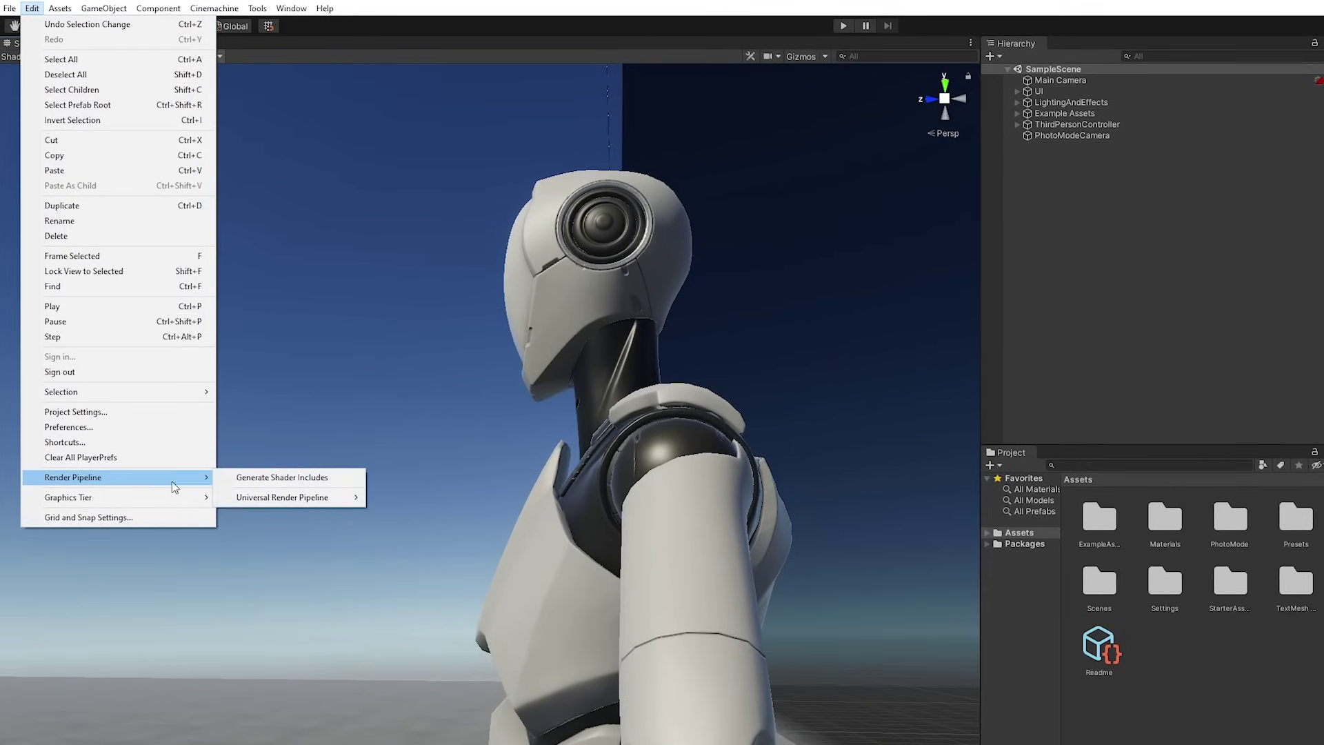
mouse_move(279, 498)
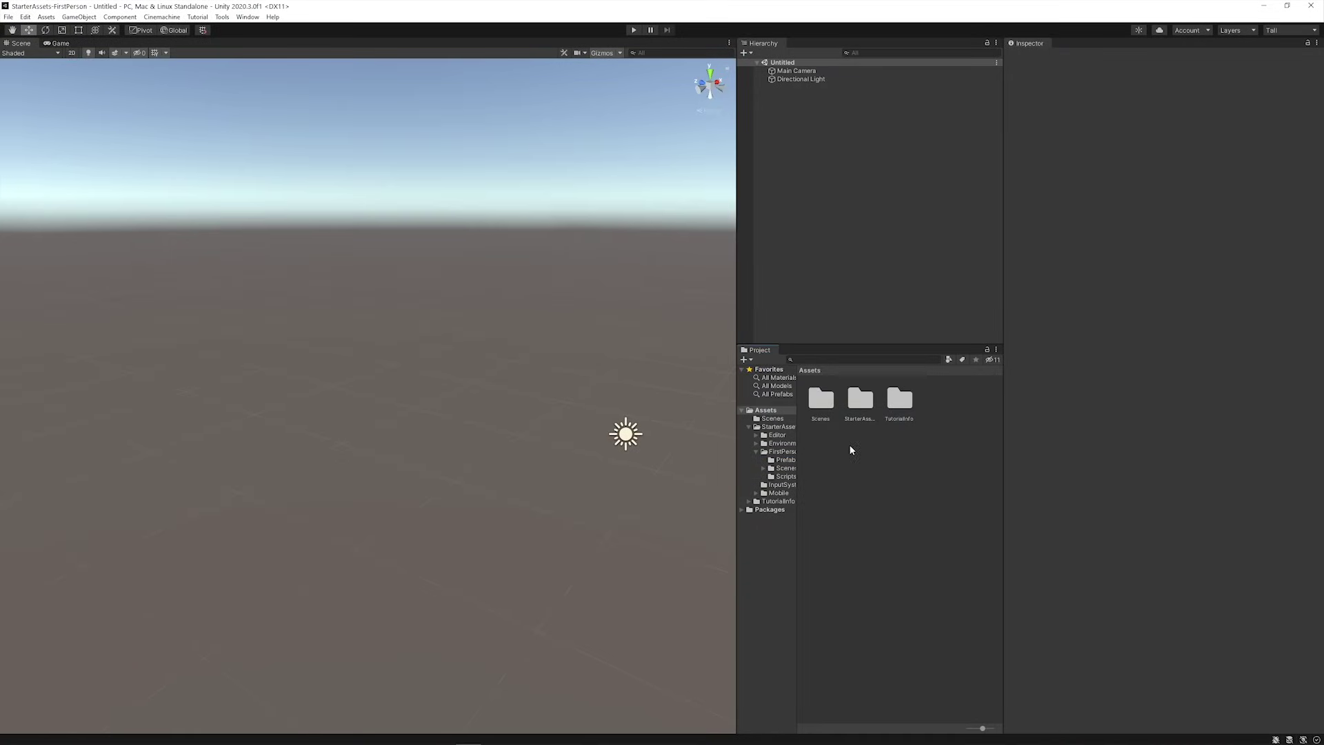
Open the Playground scene from the StarterAssets FirstPersonController Scenes folder.
double_click(867, 403)
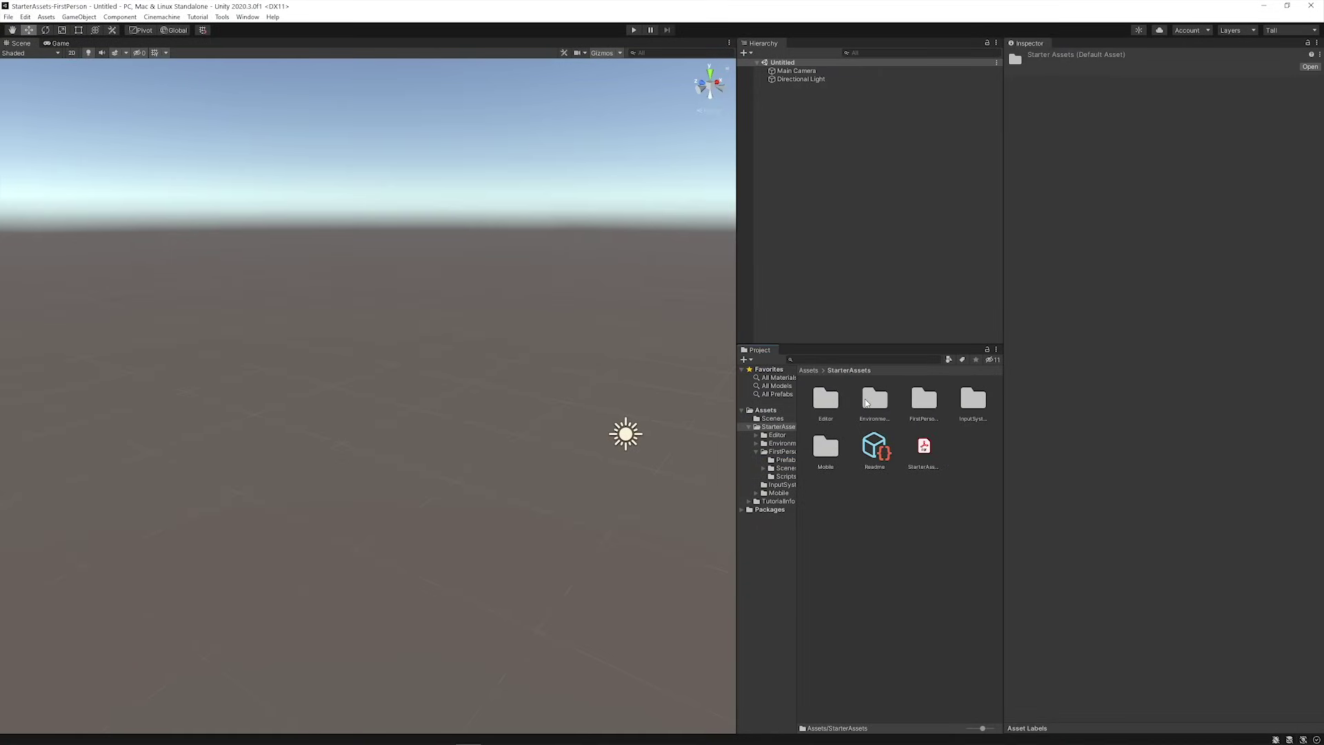
double_click(926, 403)
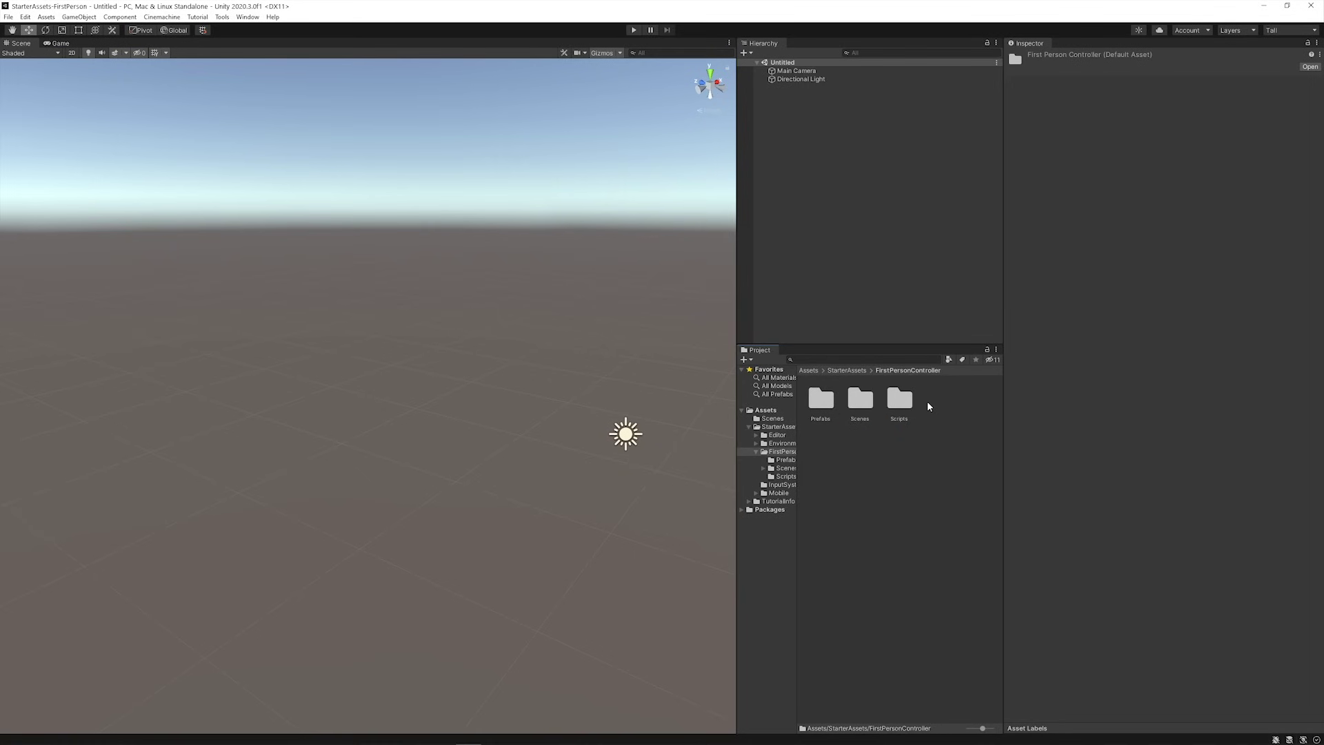
double_click(863, 402)
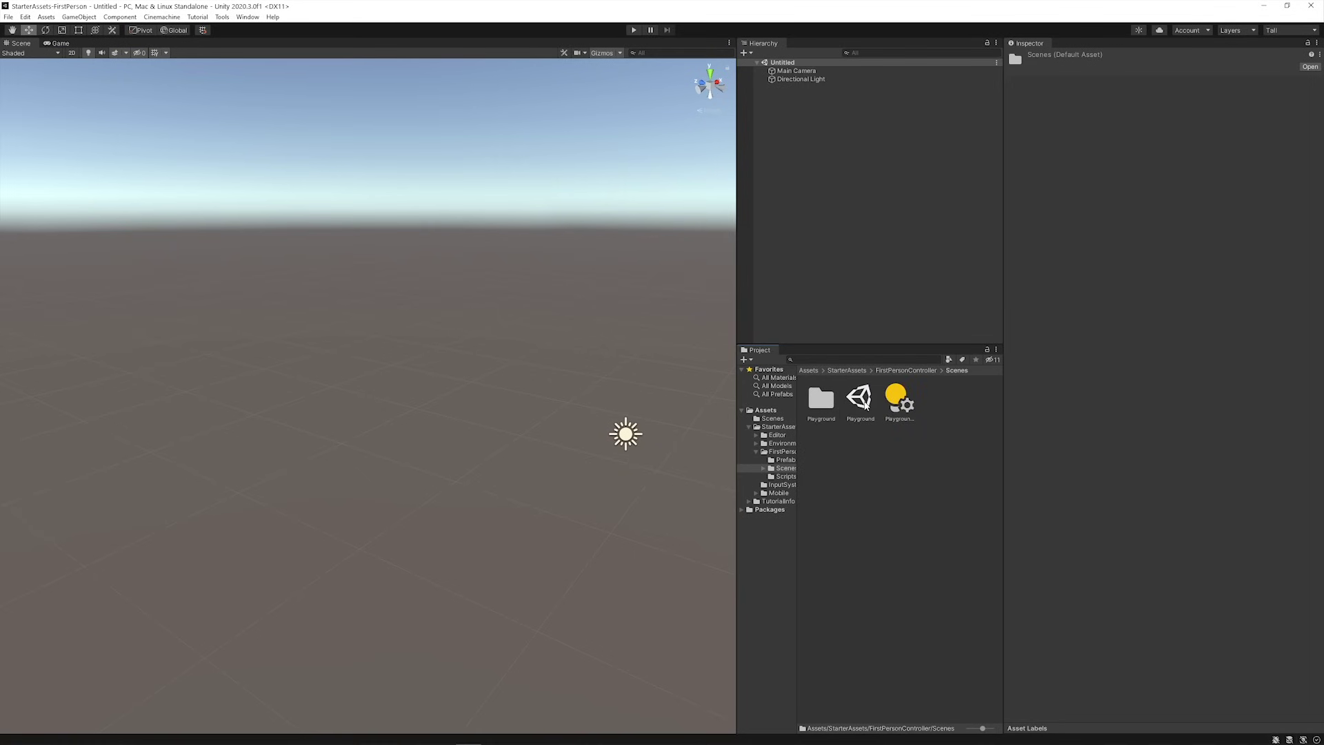
double_click(864, 403)
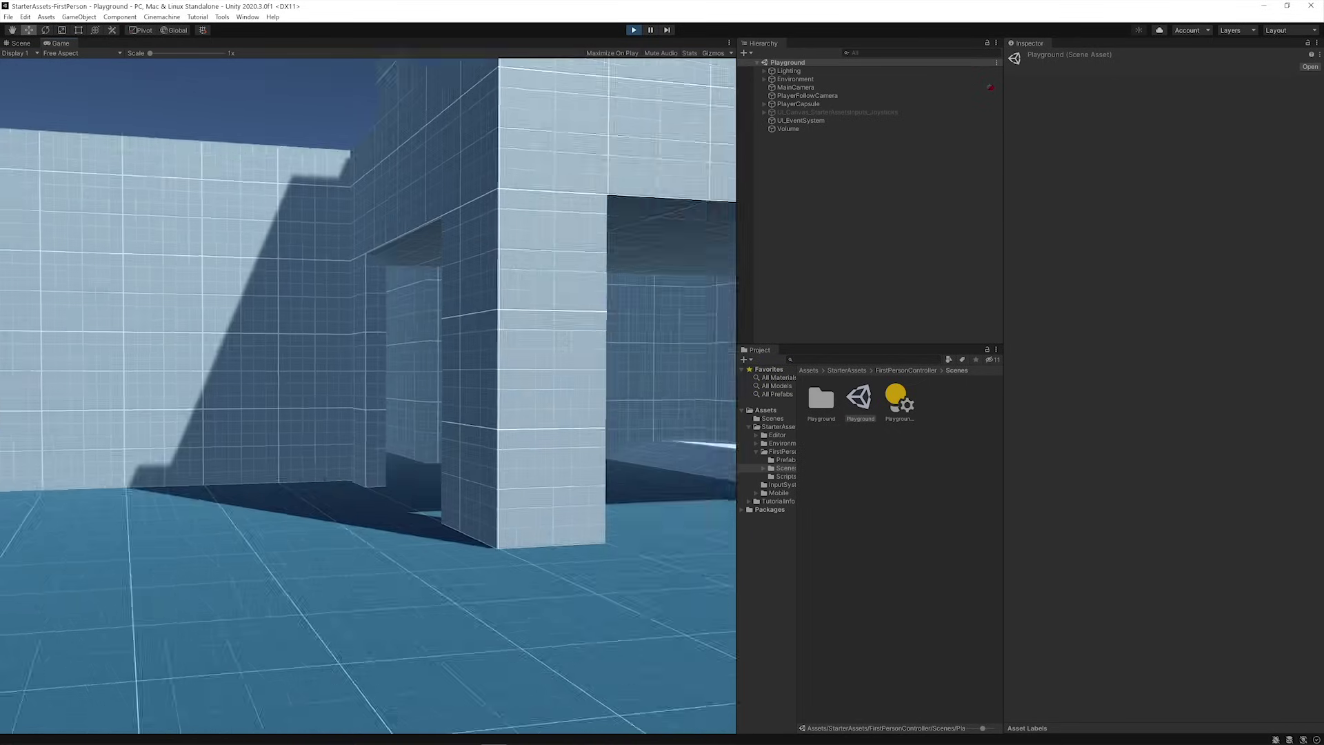
Play-test the first-person controller by walking around the Playground scene and jumping.
key("w")
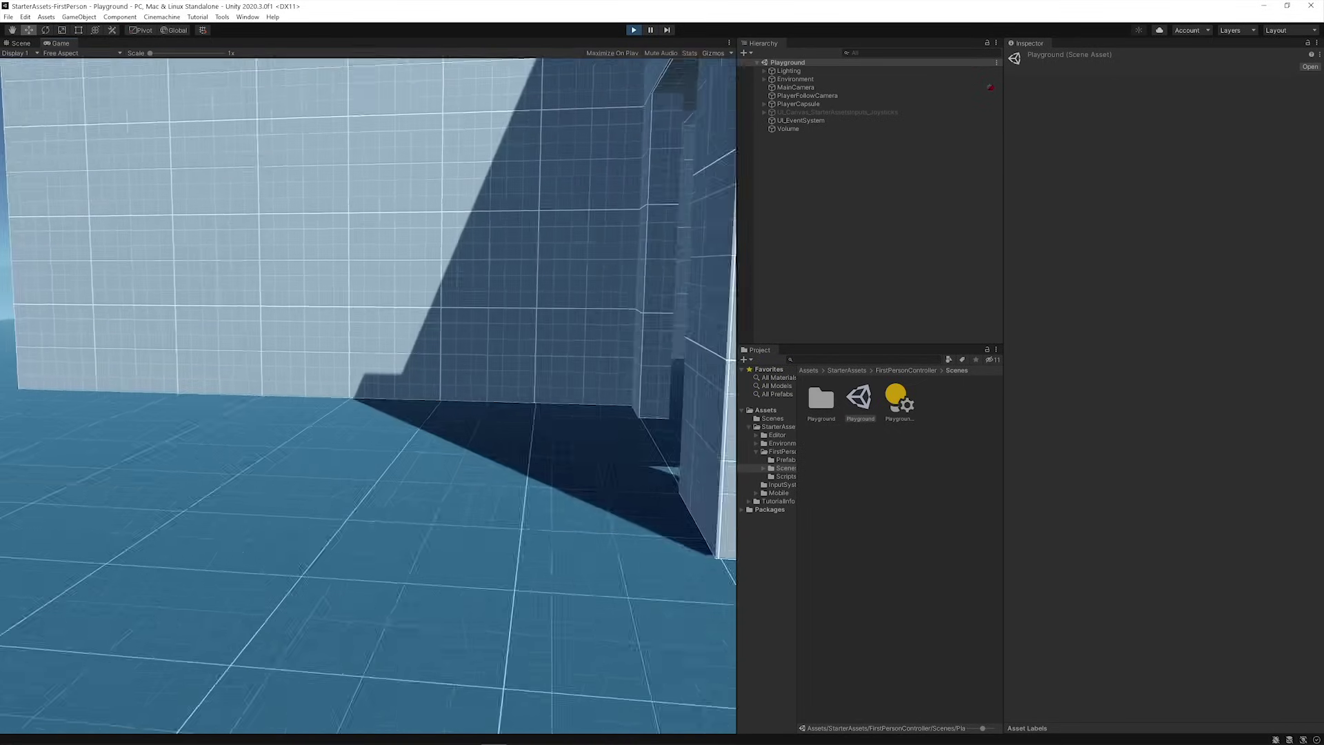
key("w")
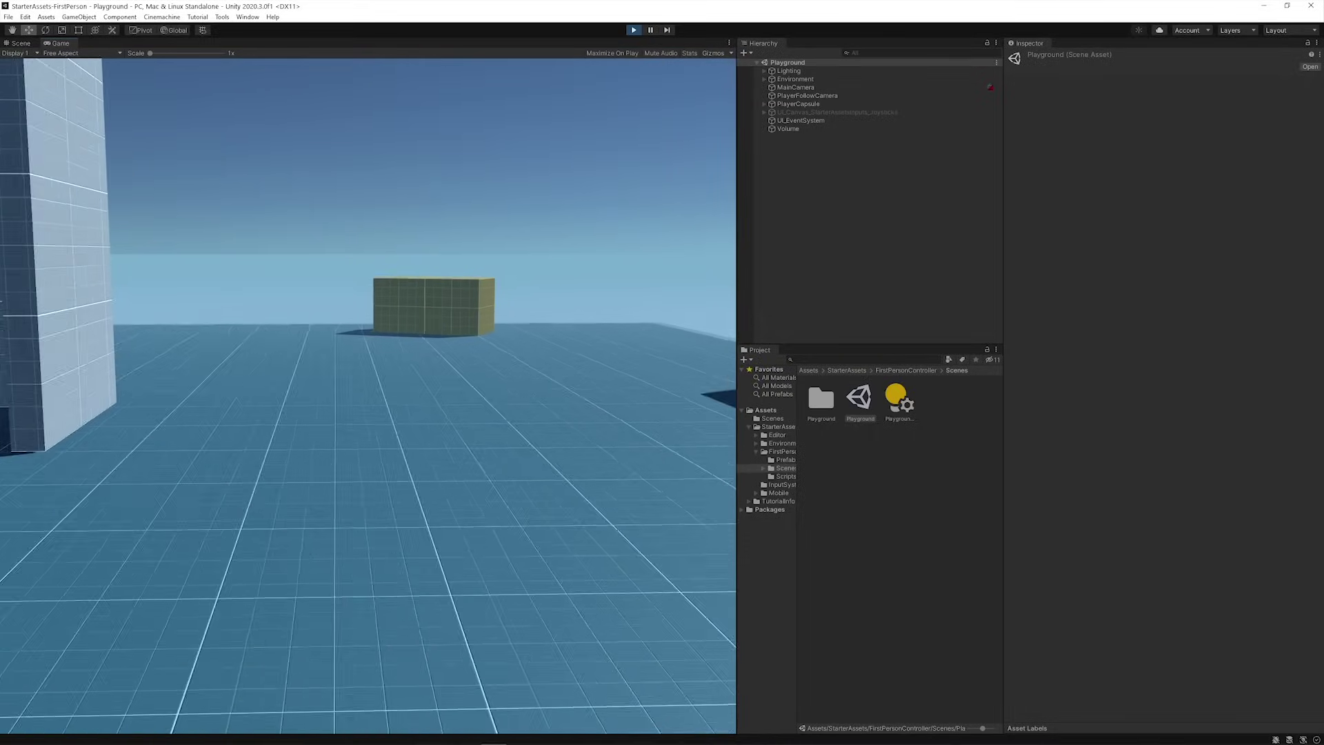
key("w")
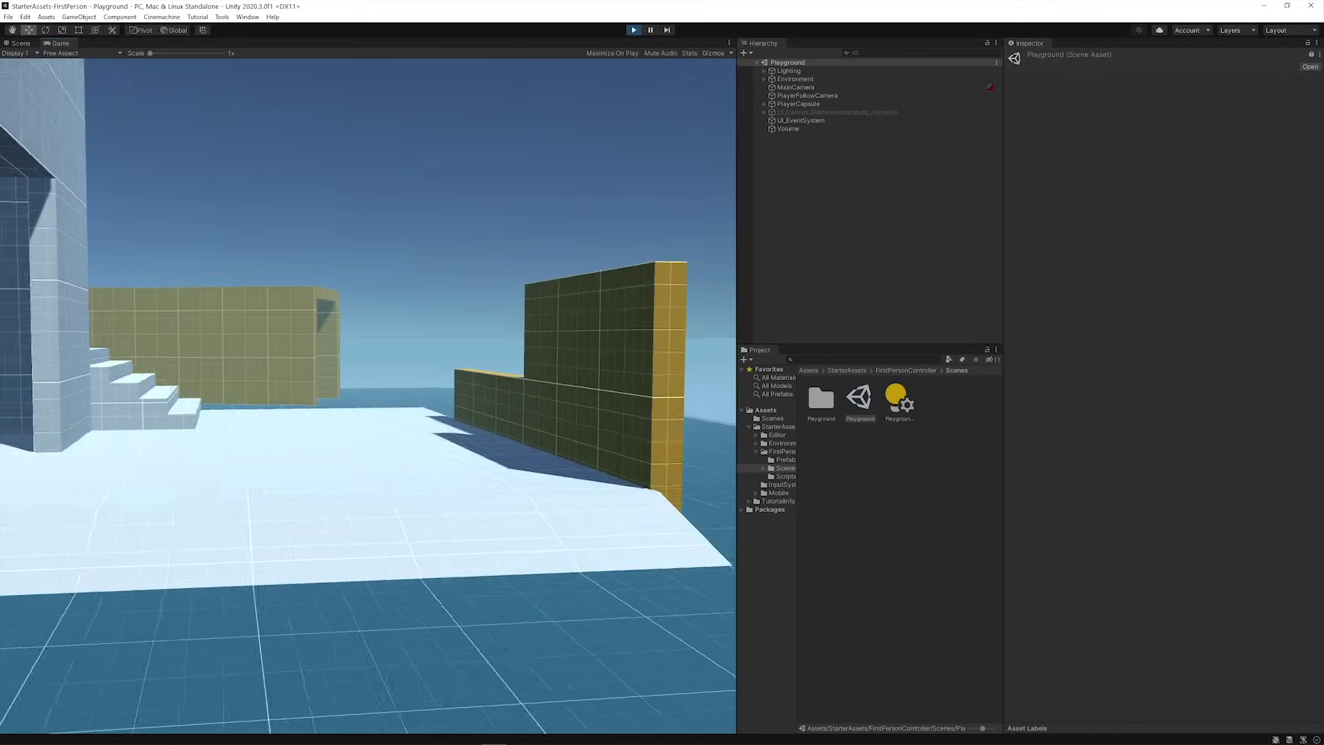
key("w")
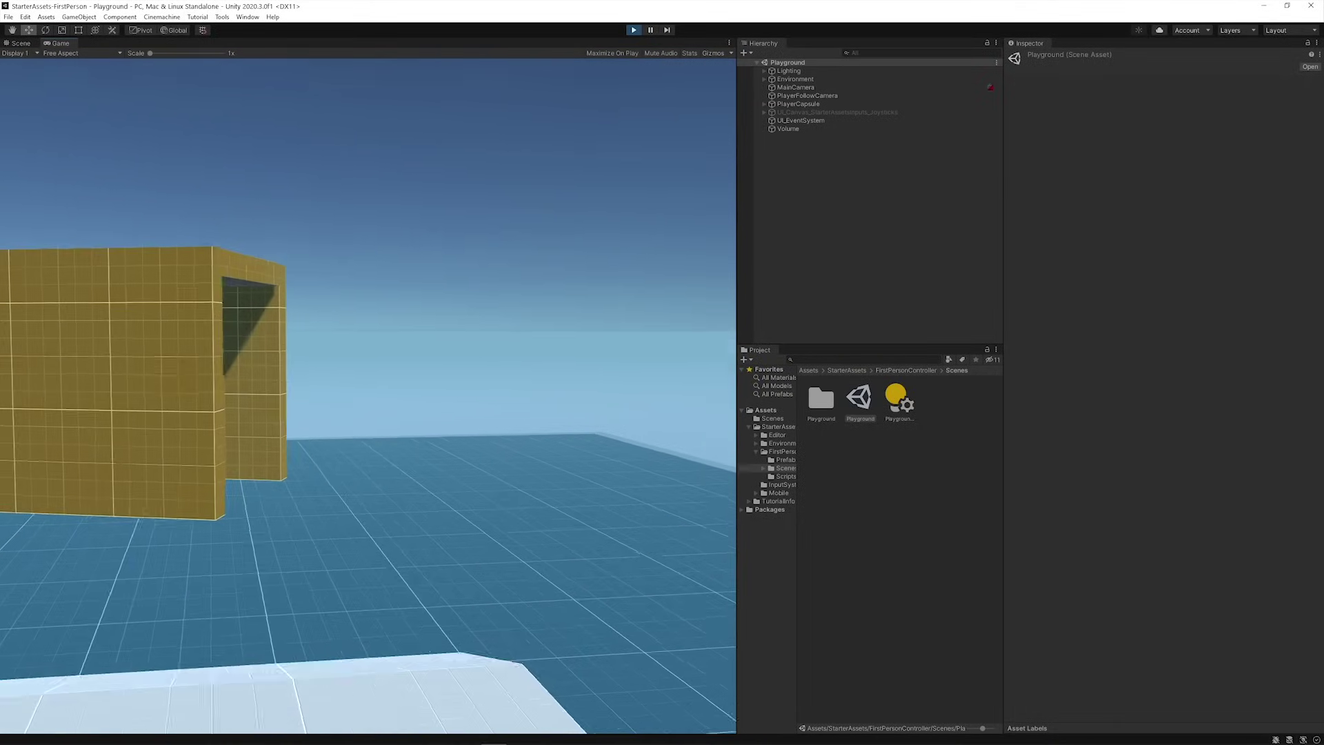
key("w")
key("w")
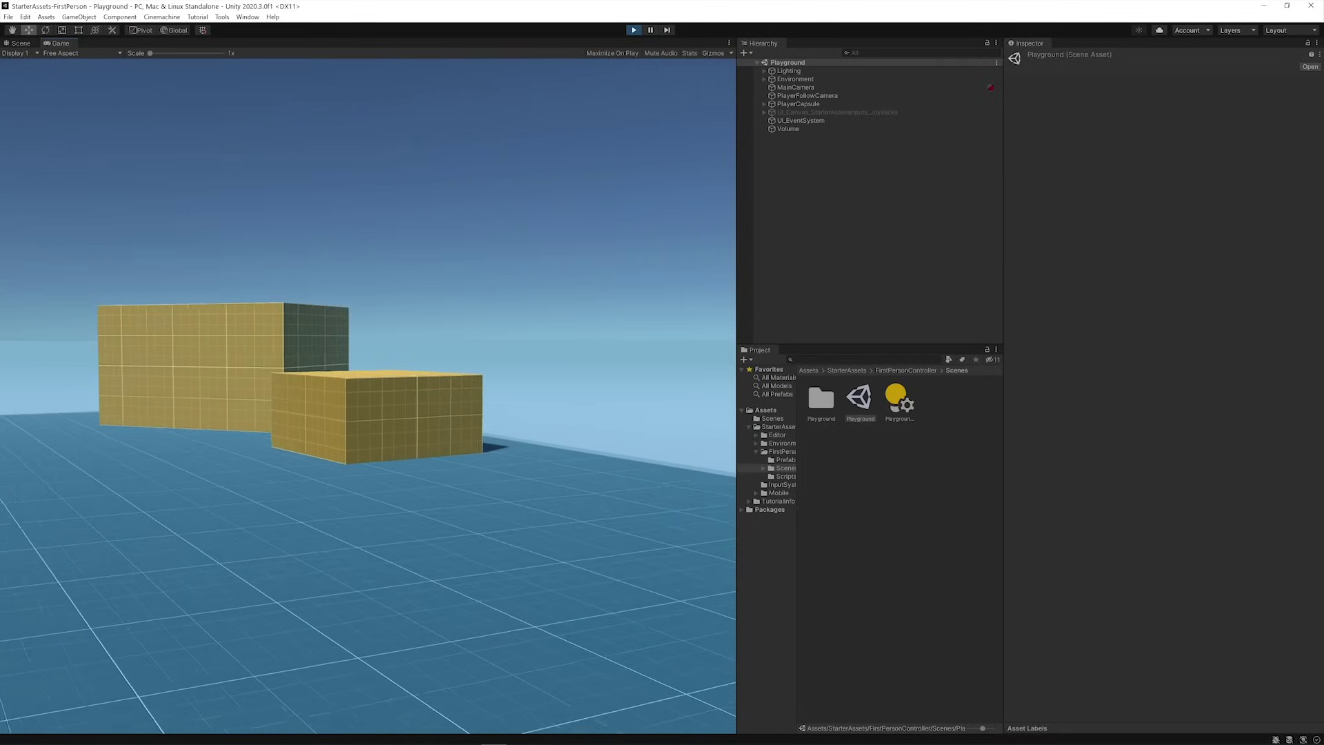
key("w")
key("w")
key("space")
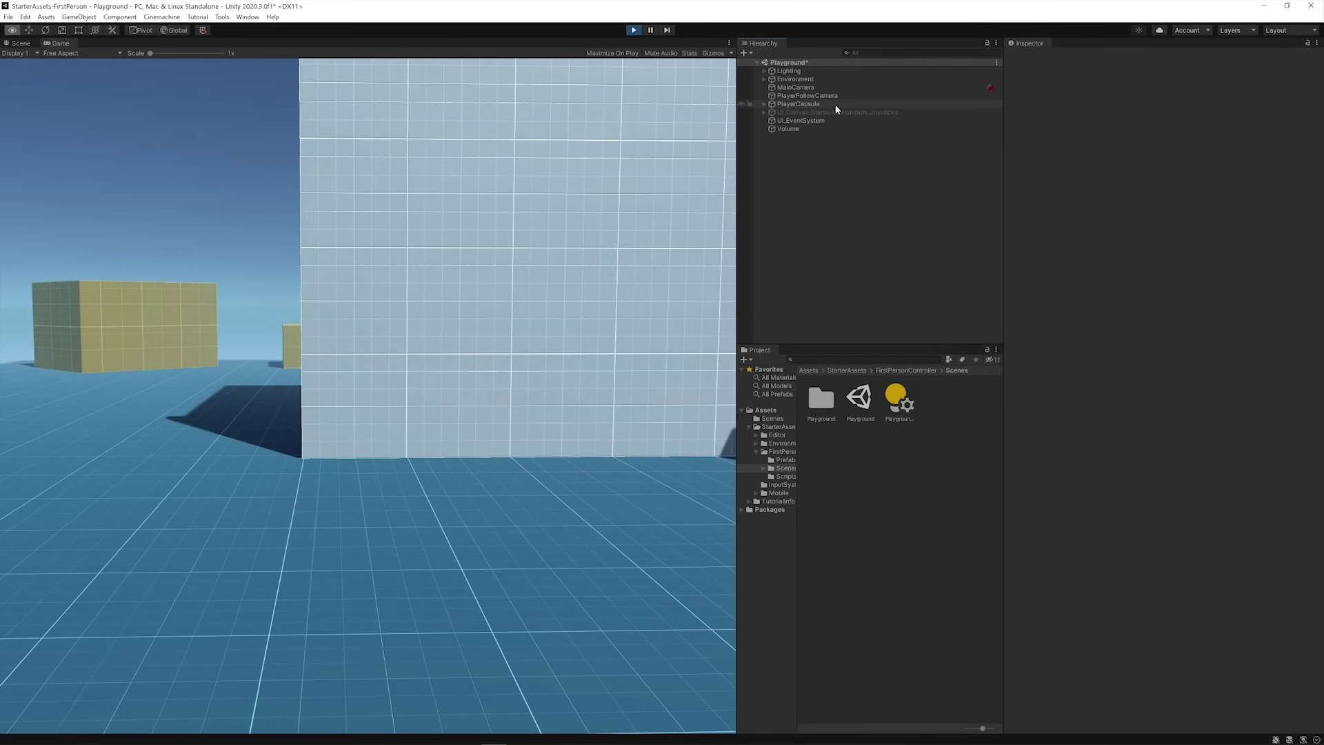
Activate the UI_Canvas_StarterAssetsInputs_Joysticks object during Play mode and walk around with the joystick overlay.
left_click(838, 112)
left_click(1032, 57)
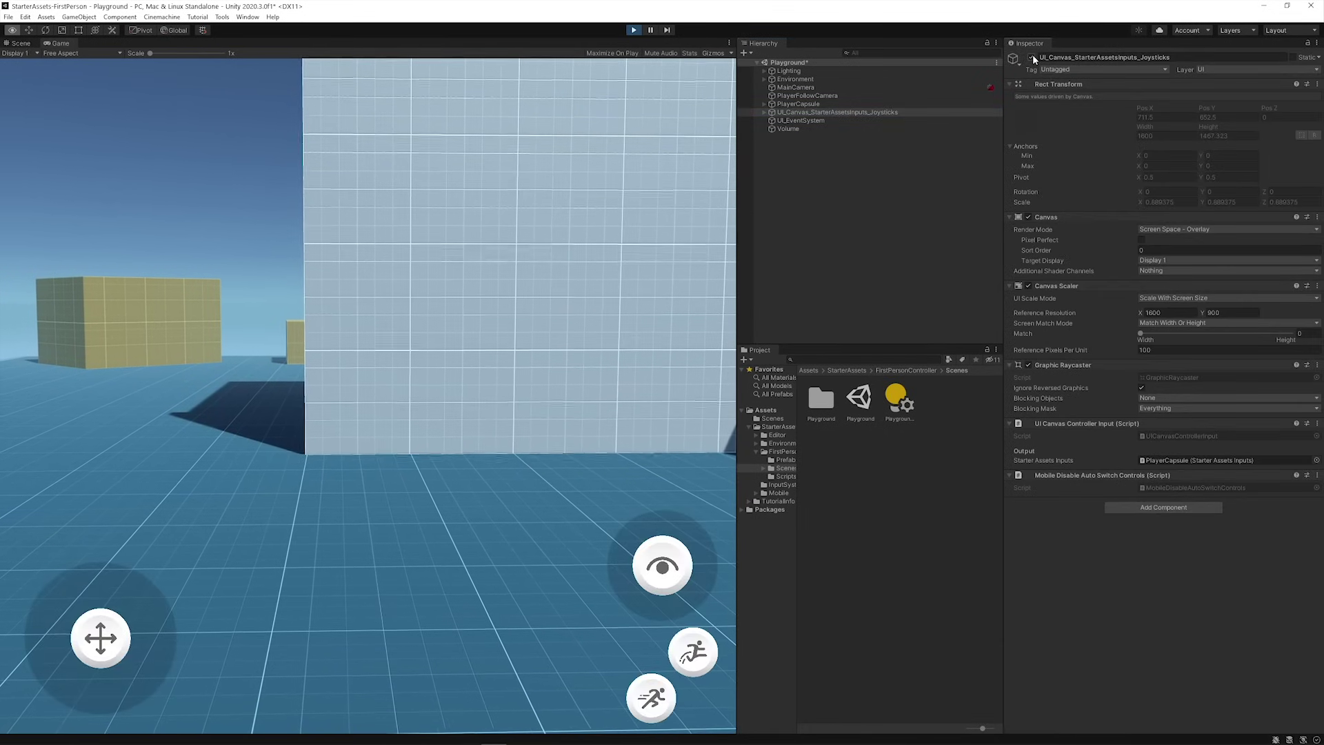
key("w")
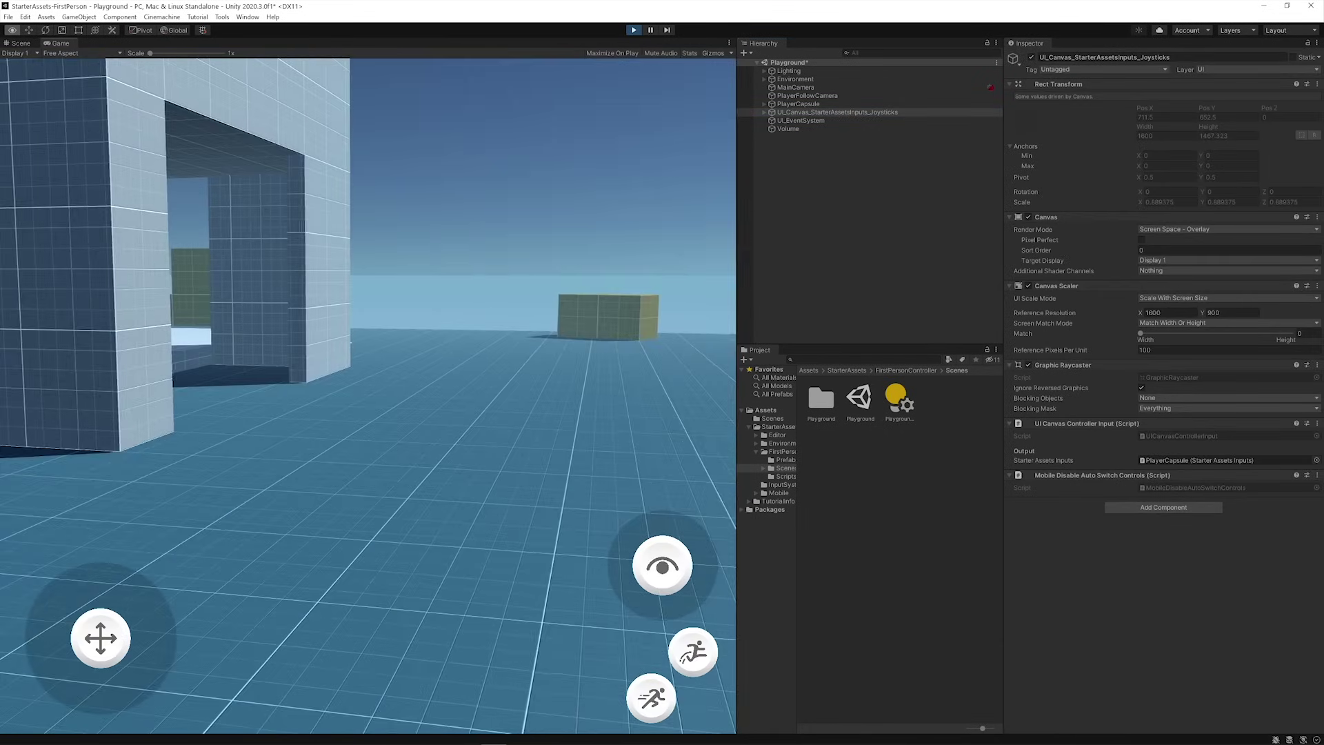
key("w")
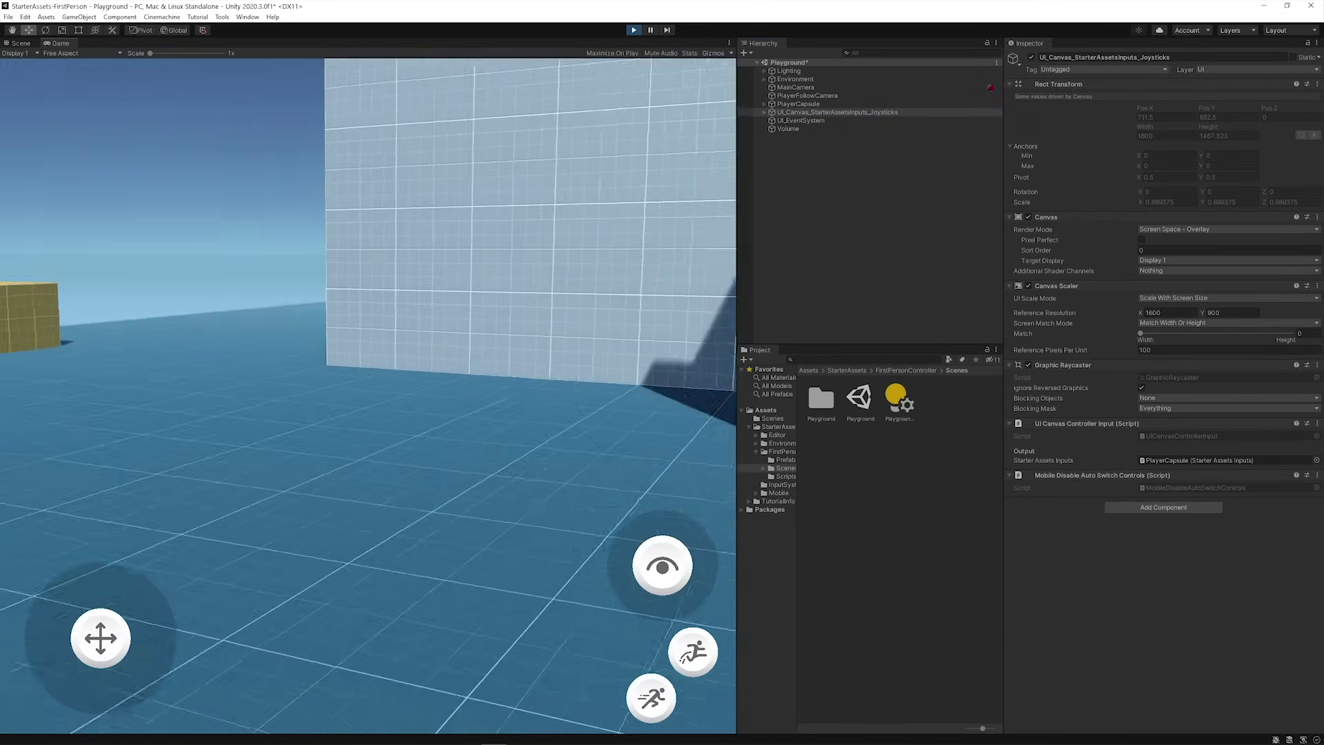
Continue play-testing the first-person controller with the joystick overlay by walking and jumping among the blocks, and exit Play mode.
key("w")
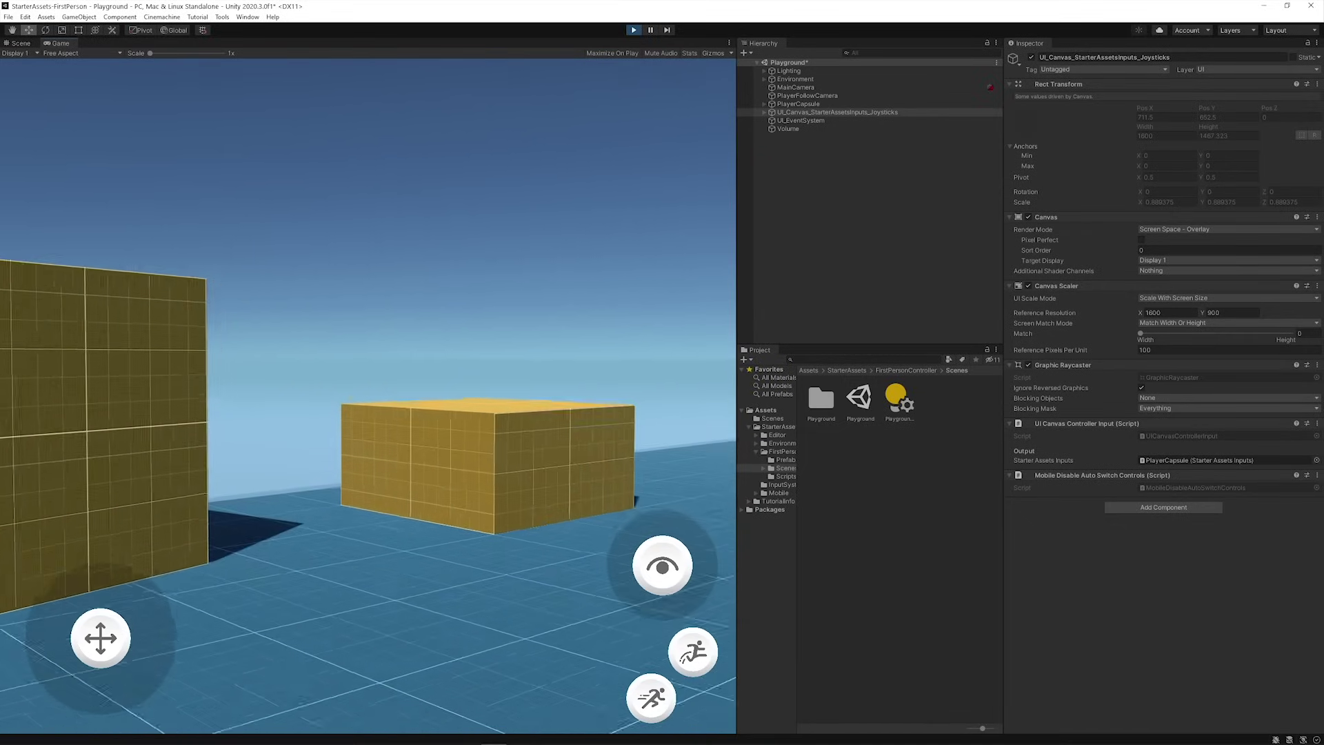
key("space")
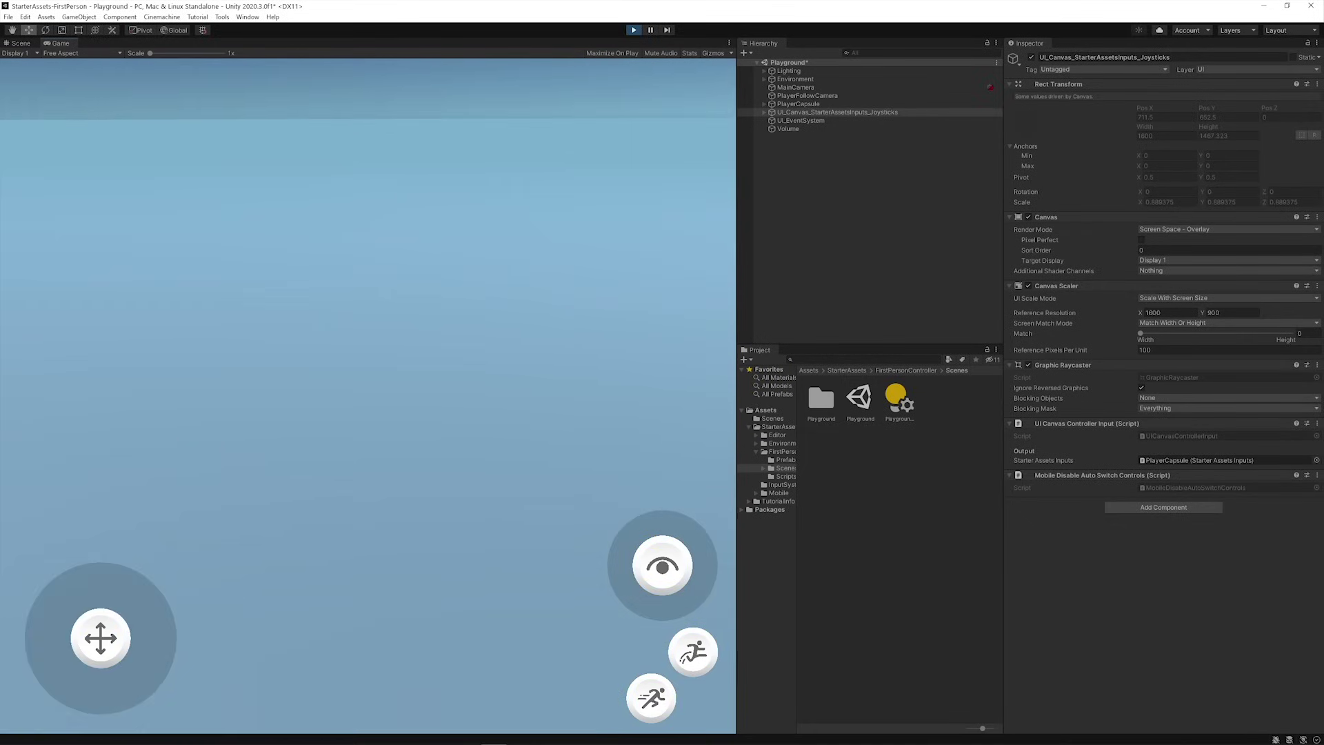
key("w")
key("space")
key("w")
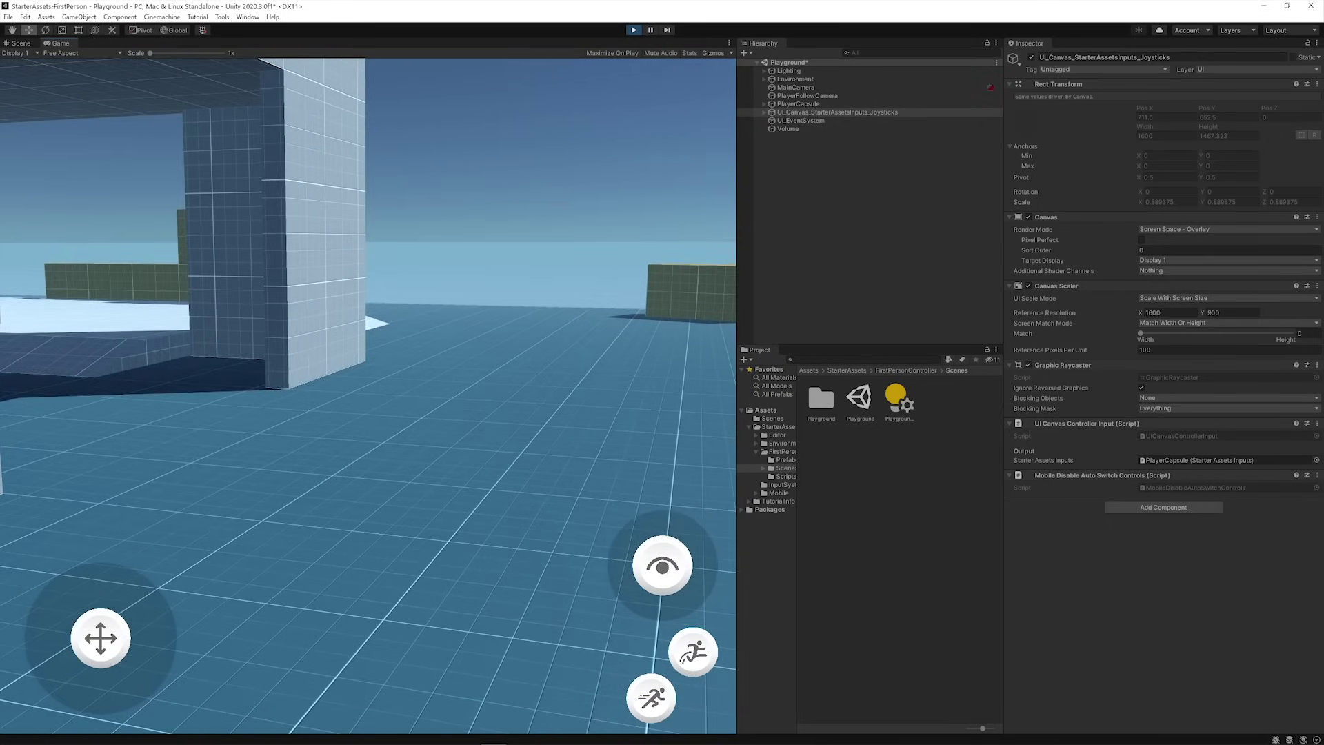
key("alt+Tab")
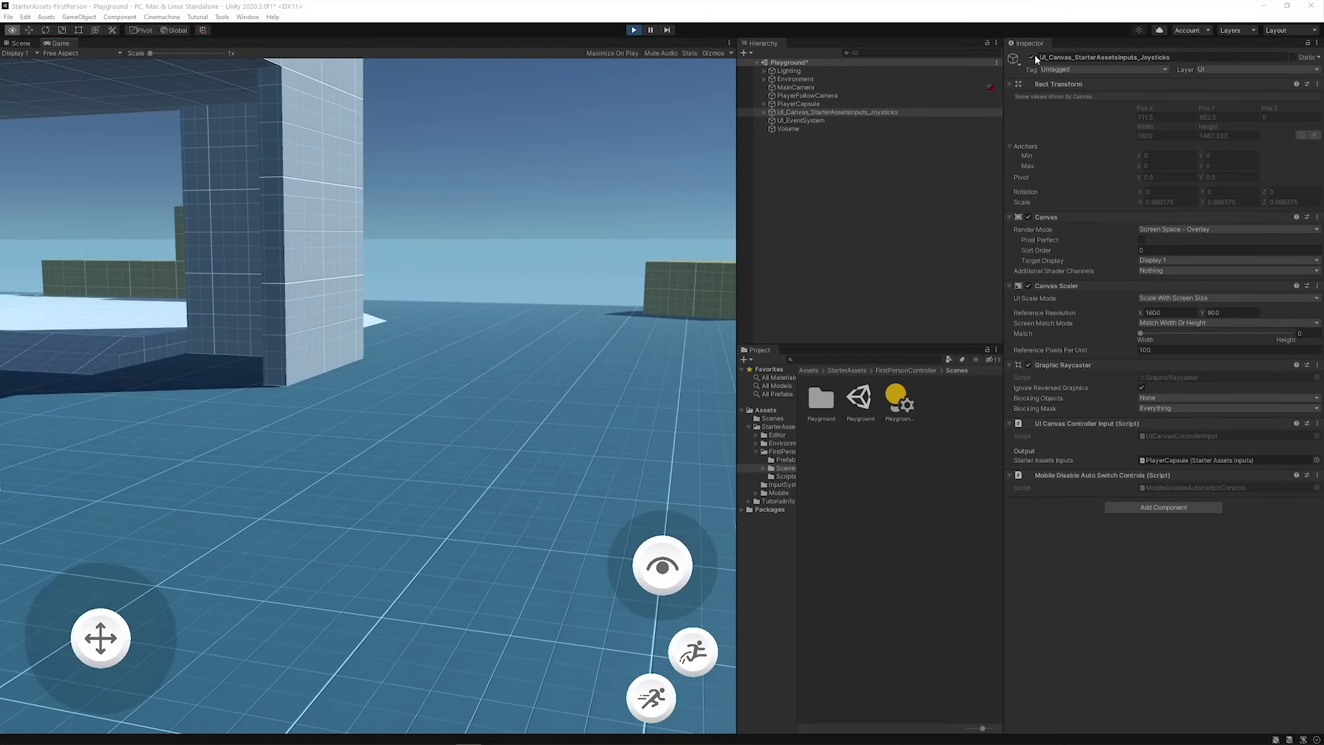
key("ctrl+p")
Inspect the components of MainCamera, PlayerFollowCamera and PlayerCapsule in the Playground scene, through to the capsule's Player Input settings.
key("w")
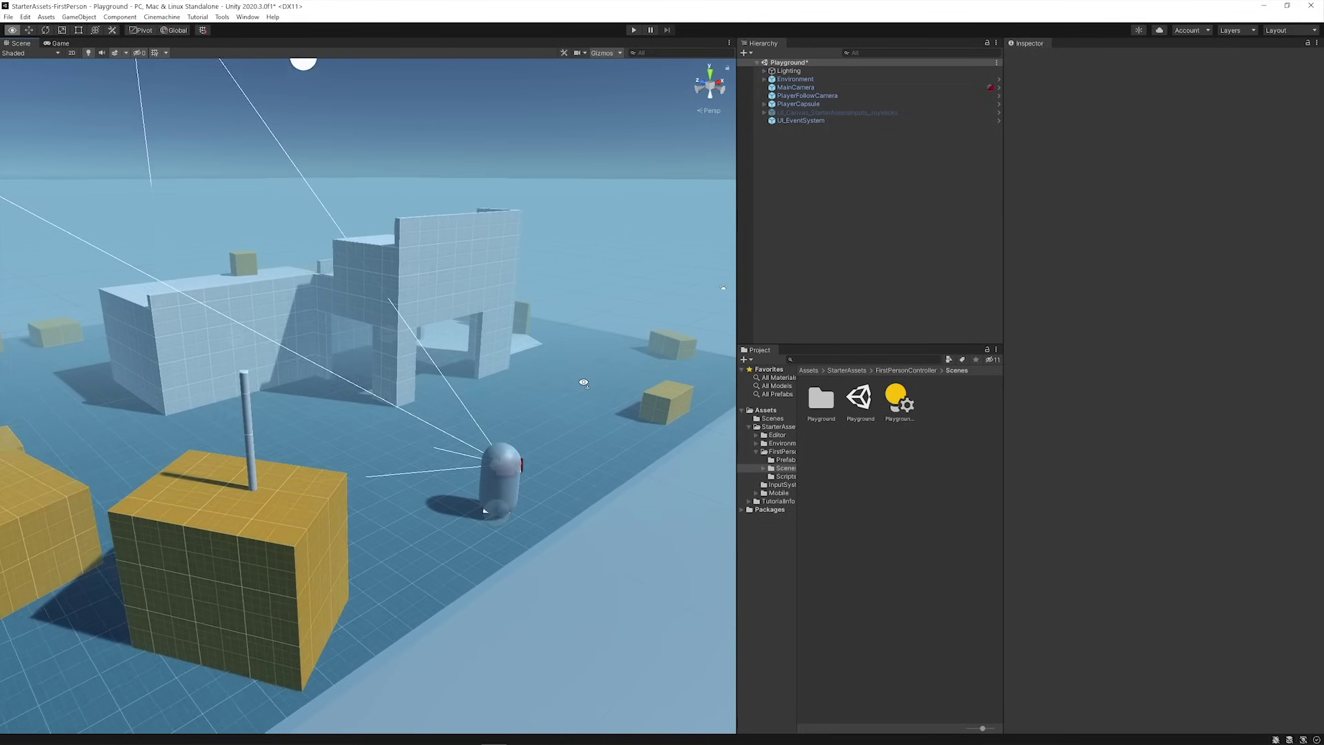
right_click_drag(584, 382, 586, 371)
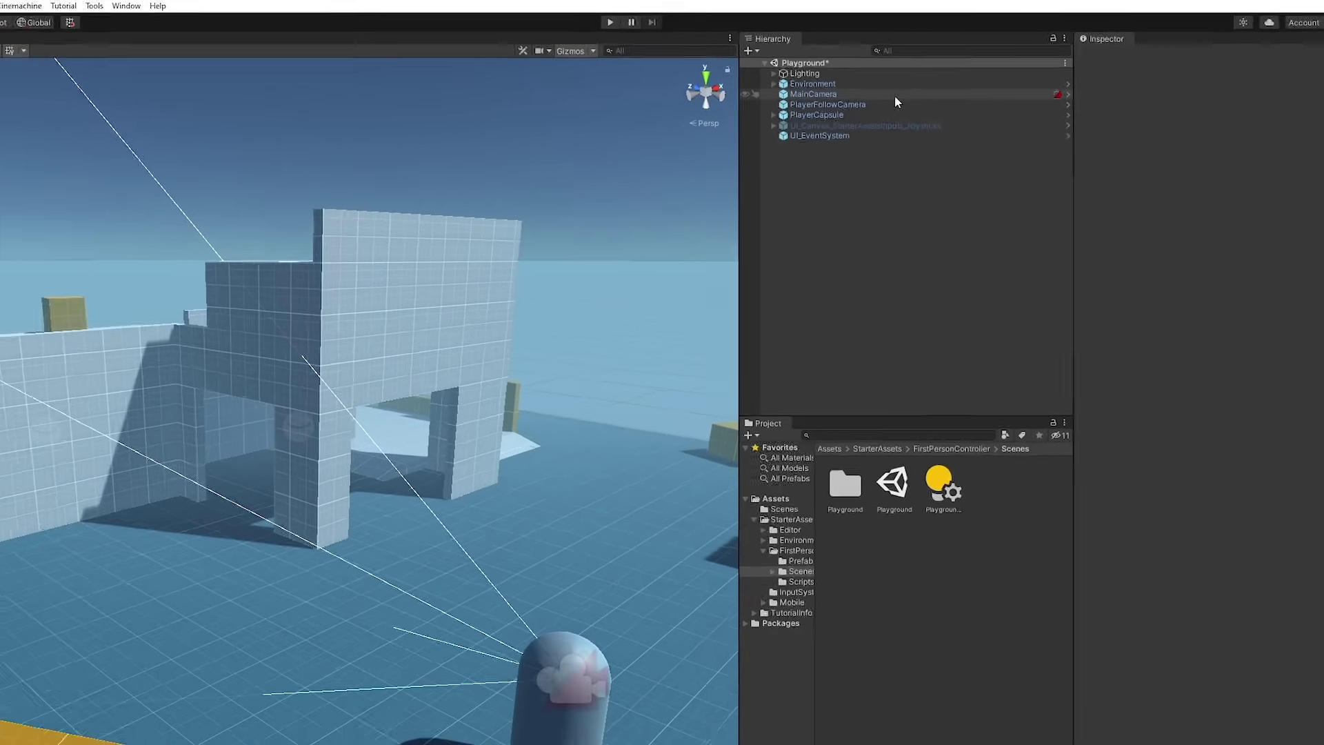
left_click(946, 105)
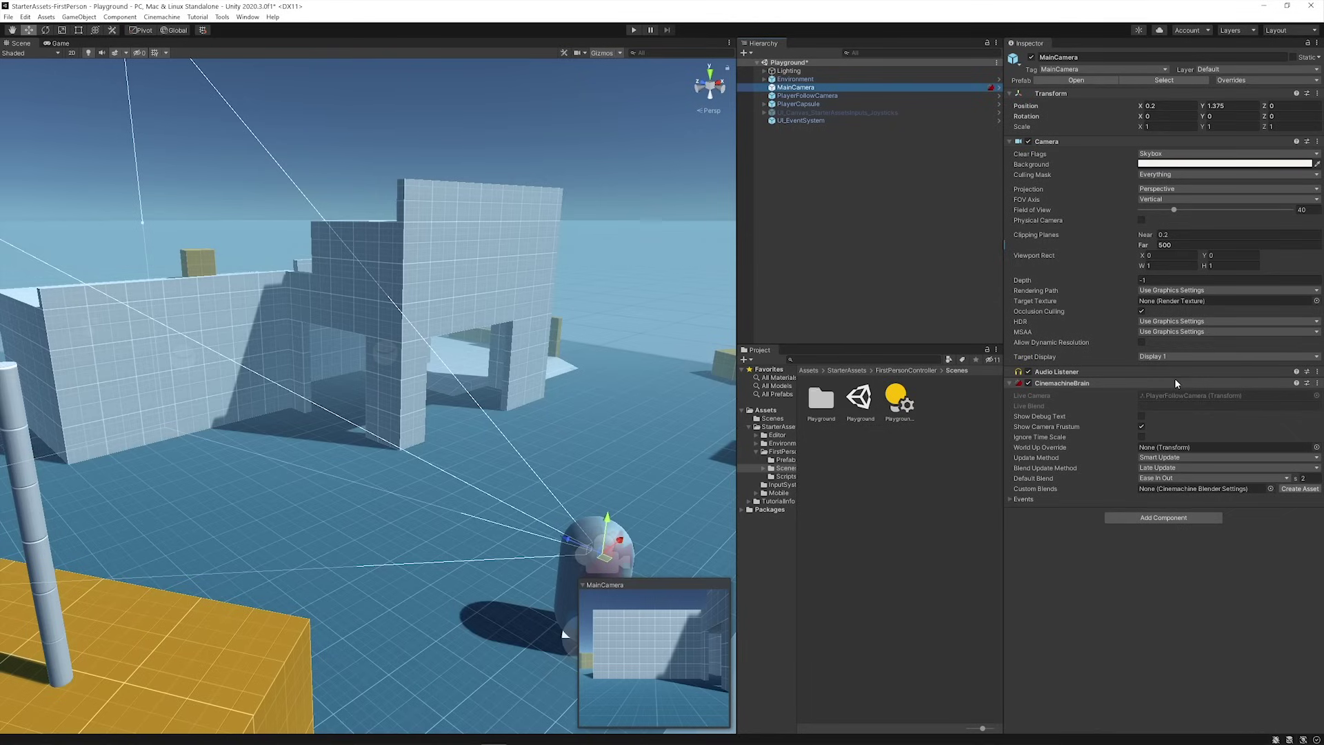
left_click(855, 96)
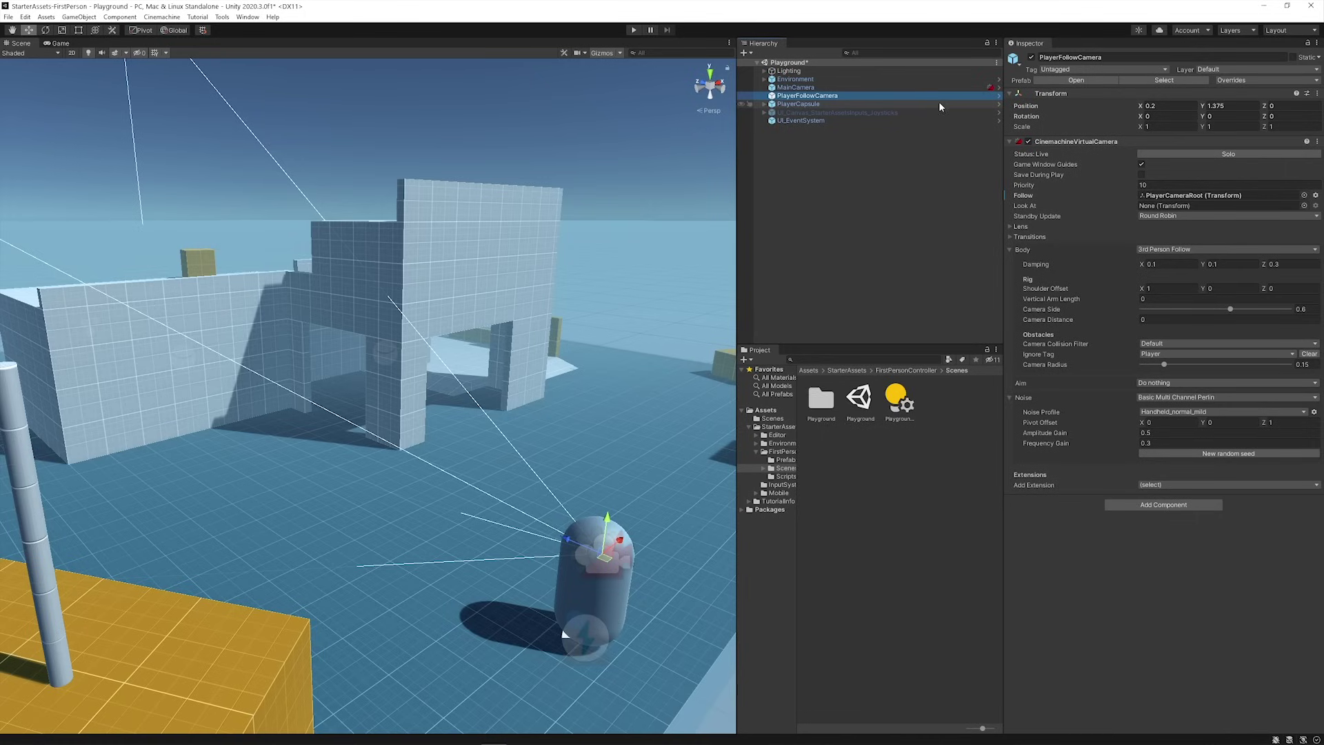
left_click(913, 103)
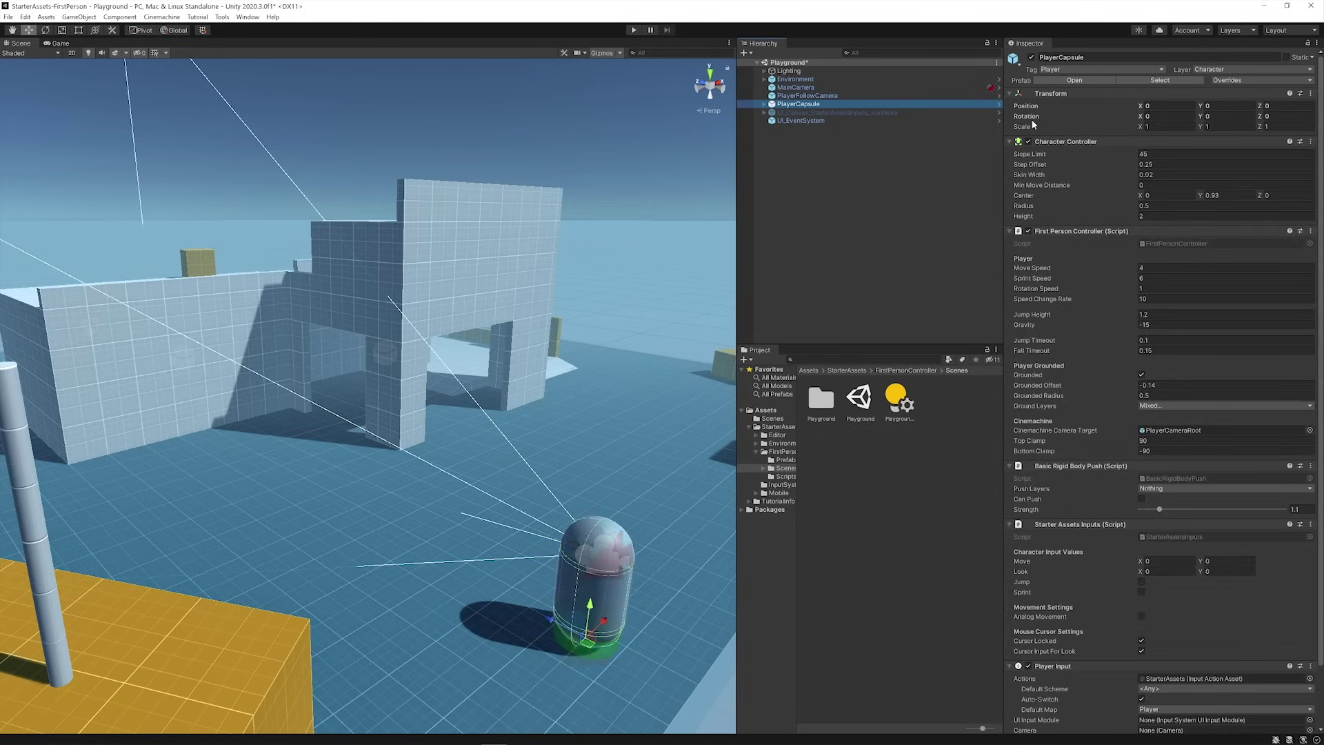
left_click(1319, 154)
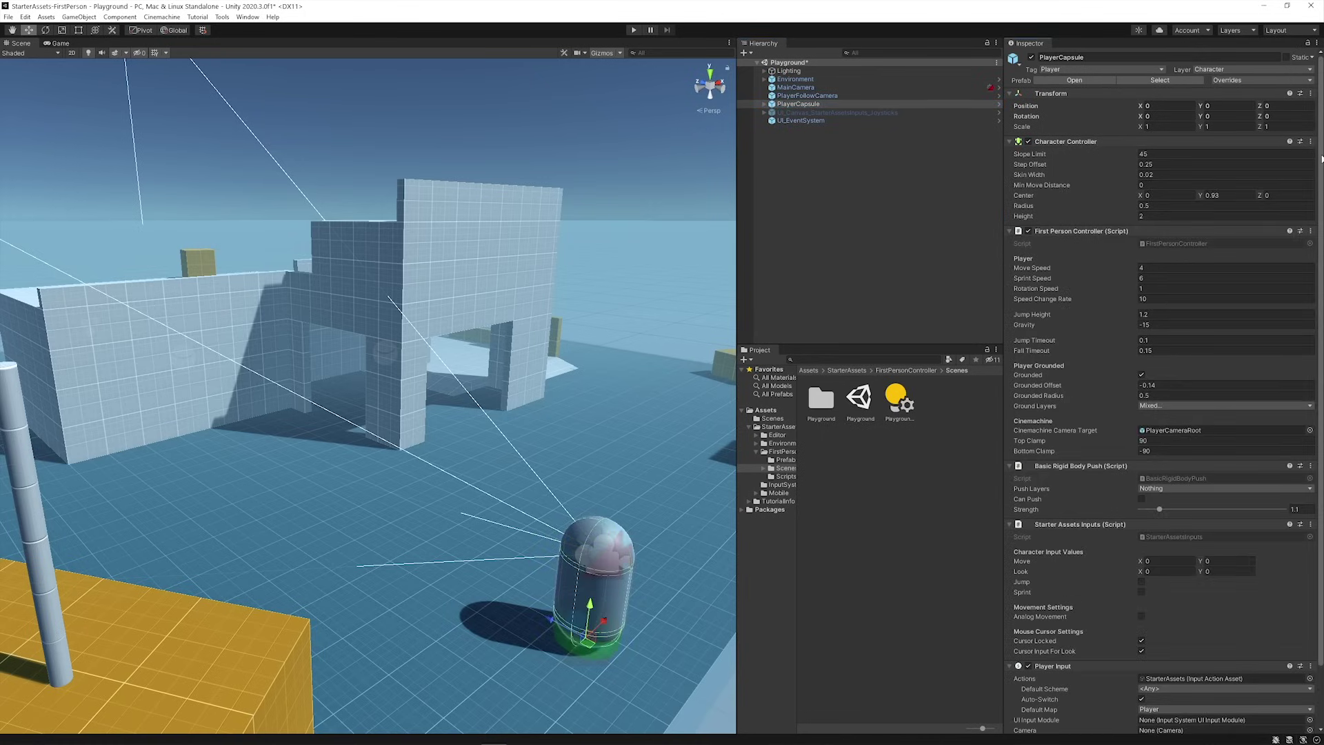
left_click_drag(1321, 160, 1321, 180)
scroll(1319, 157, "down", 4)
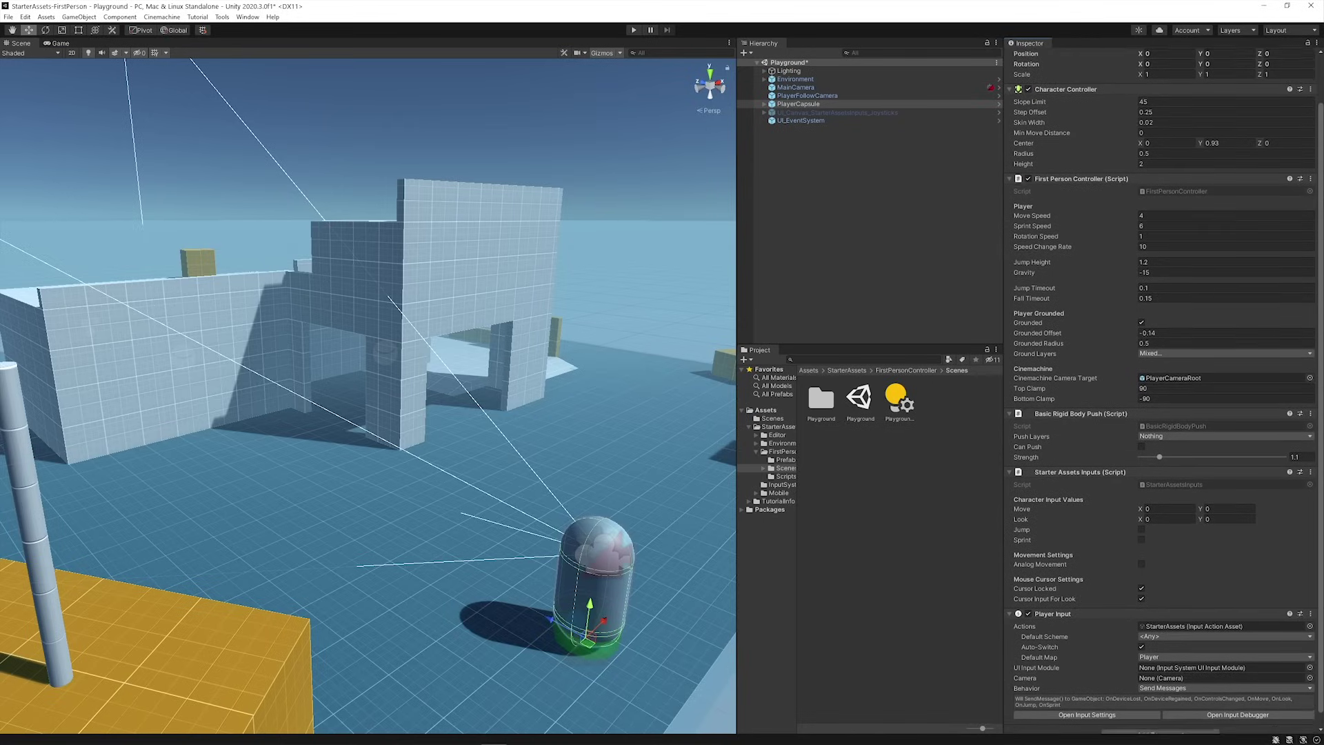
scroll(1319, 157, "down", 1)
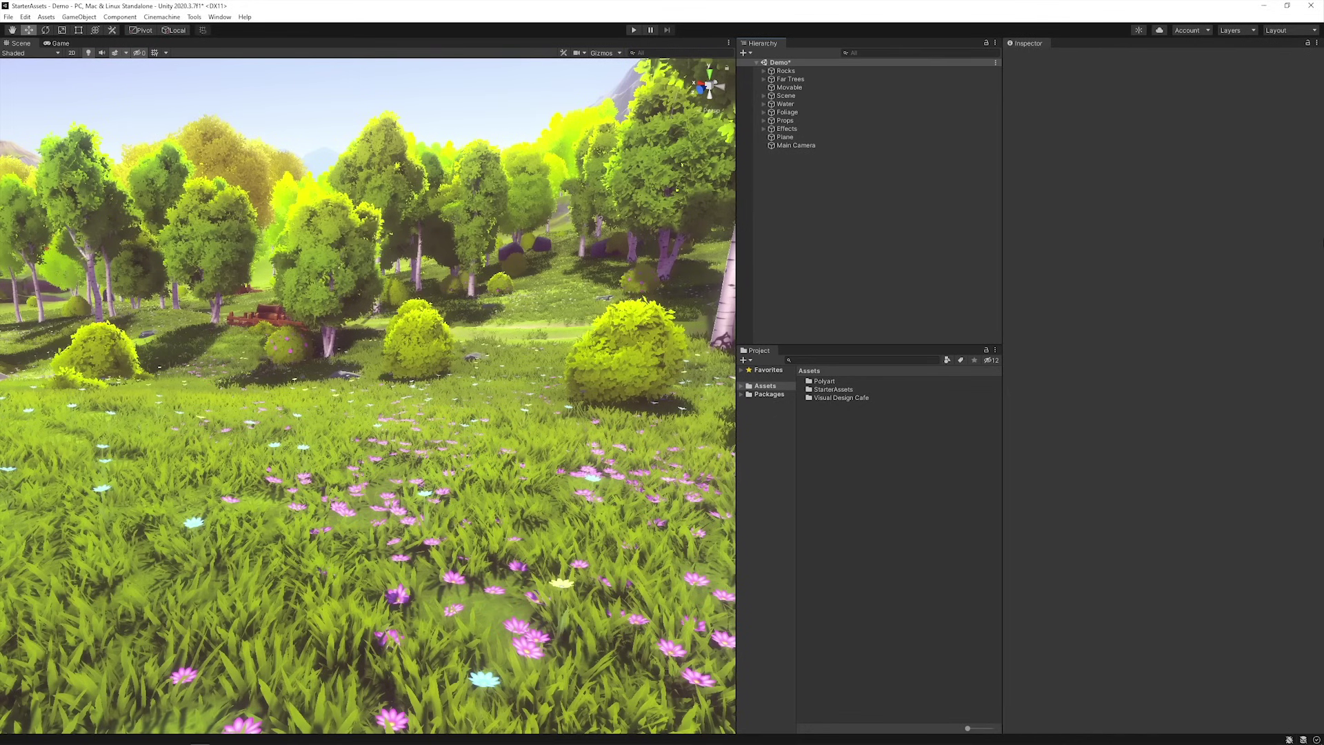
Delete the existing Main Camera from the Demo scene.
left_click(833, 145)
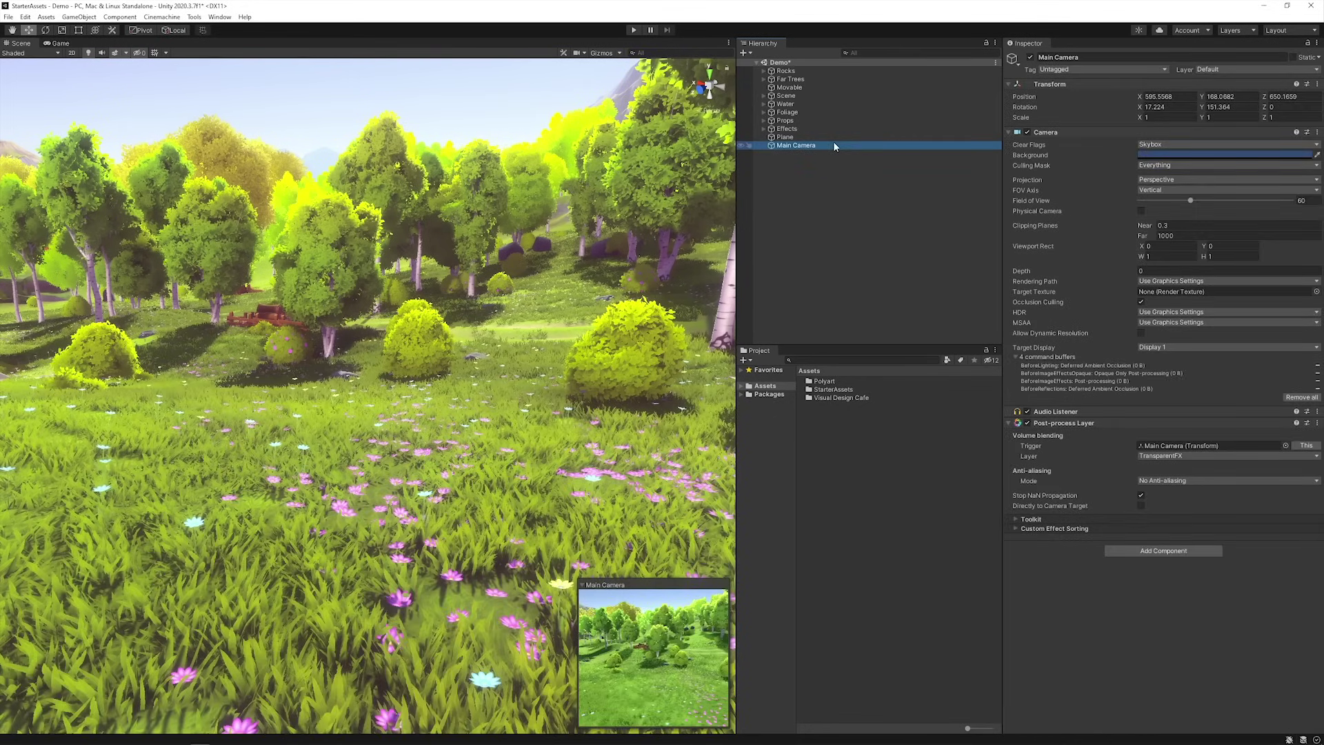
key("Delete")
Look up the Starter Assets Reset First Person Controller command for the Demo scene.
left_click(194, 17)
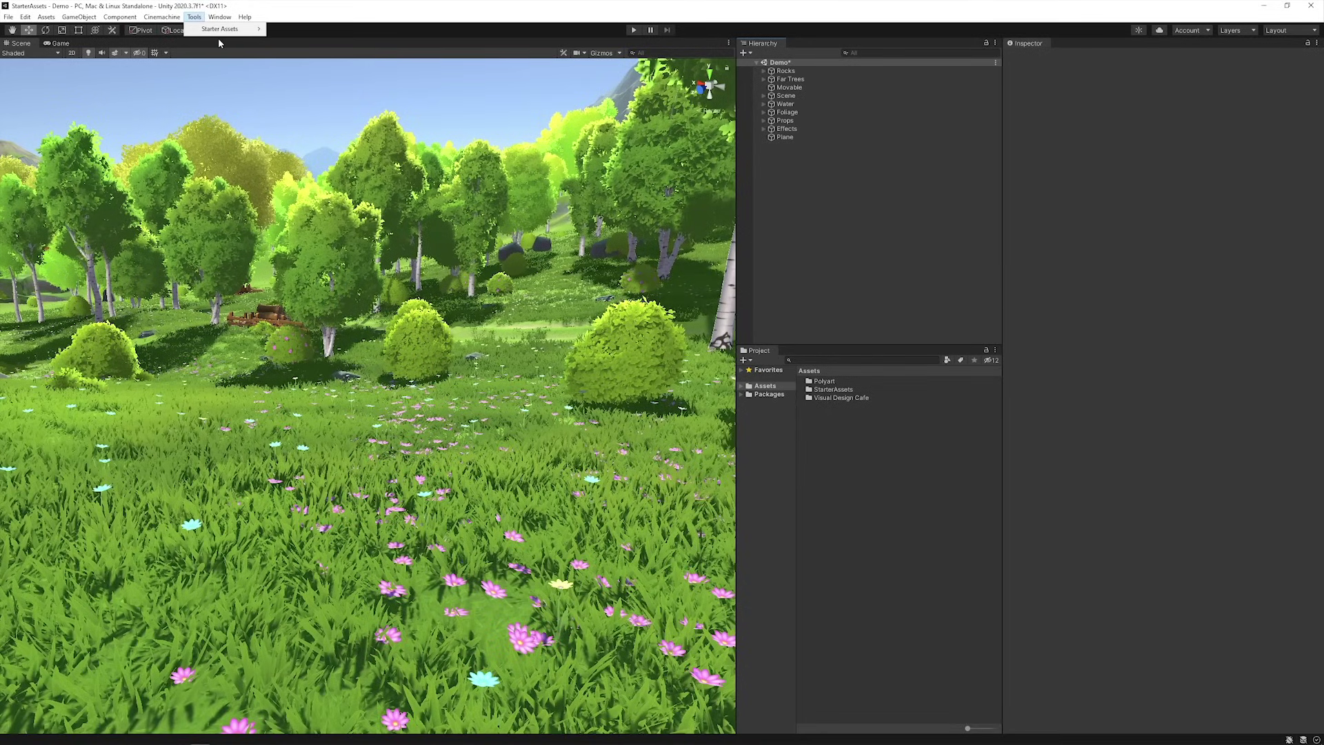
mouse_move(228, 29)
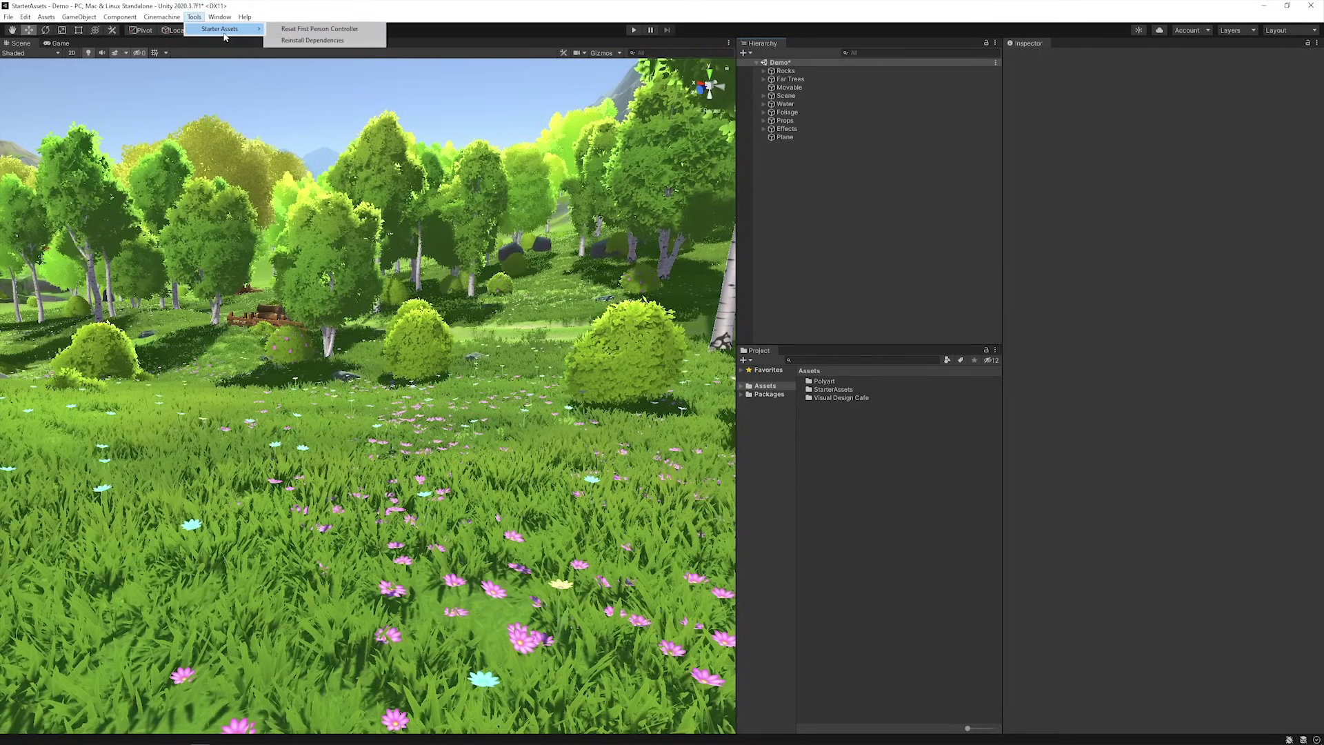
left_click(368, 31)
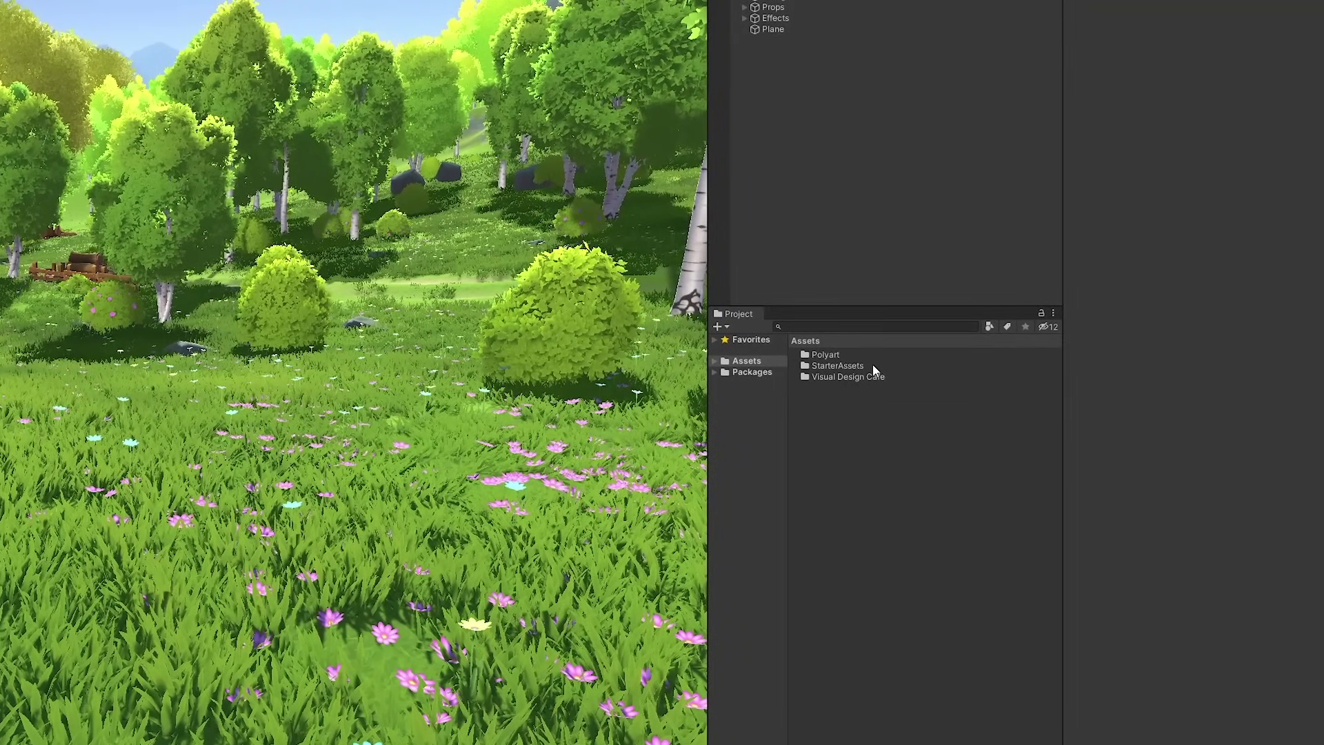
Add the MainCamera, PlayerCapsule and PlayerFollowCamera prefabs from the StarterAssets FirstPersonController Prefabs folder to the Demo scene.
double_click(871, 364)
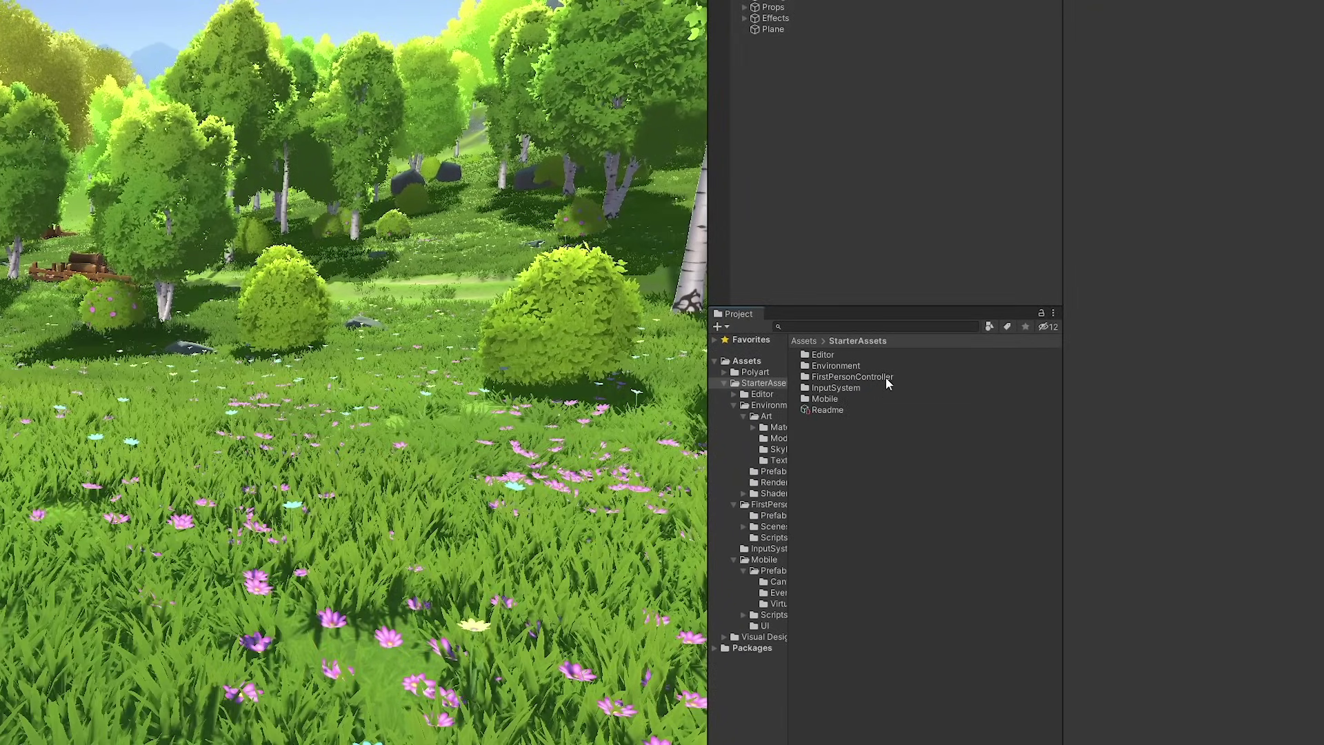
double_click(885, 377)
double_click(826, 355)
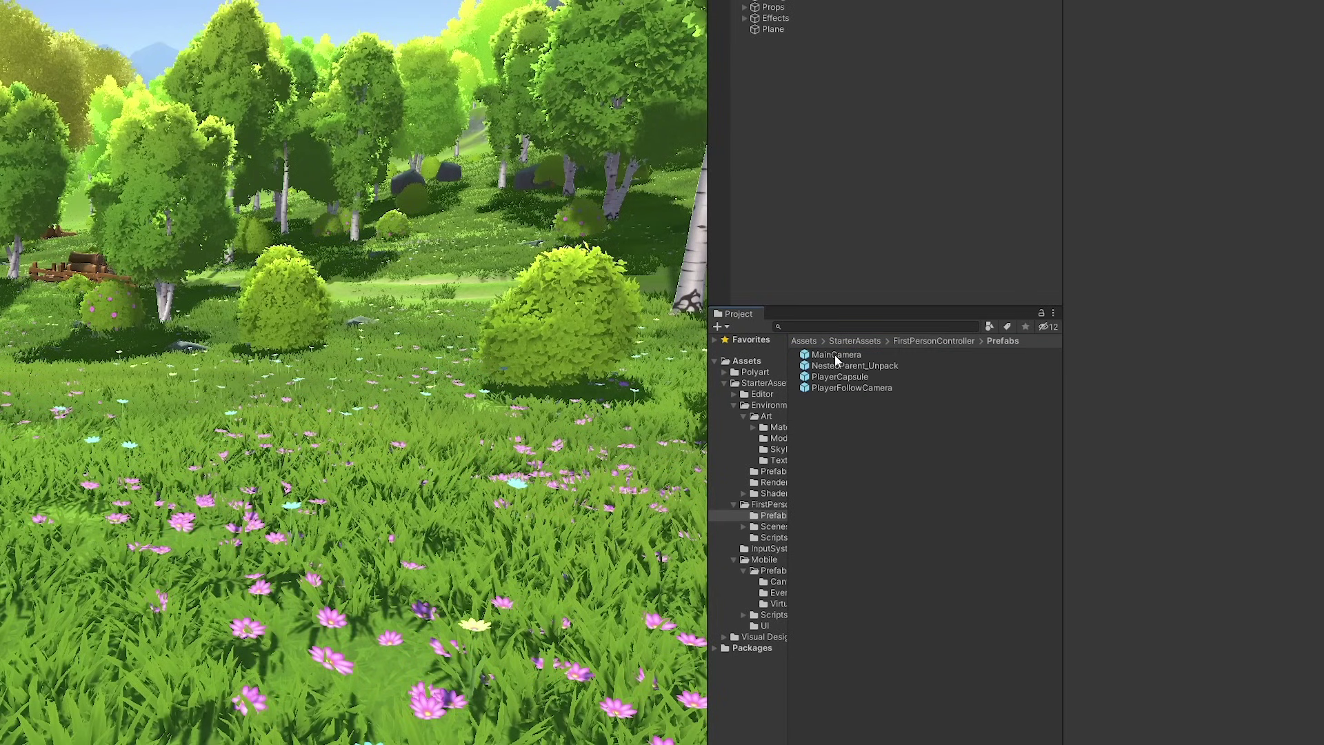
left_click(881, 377)
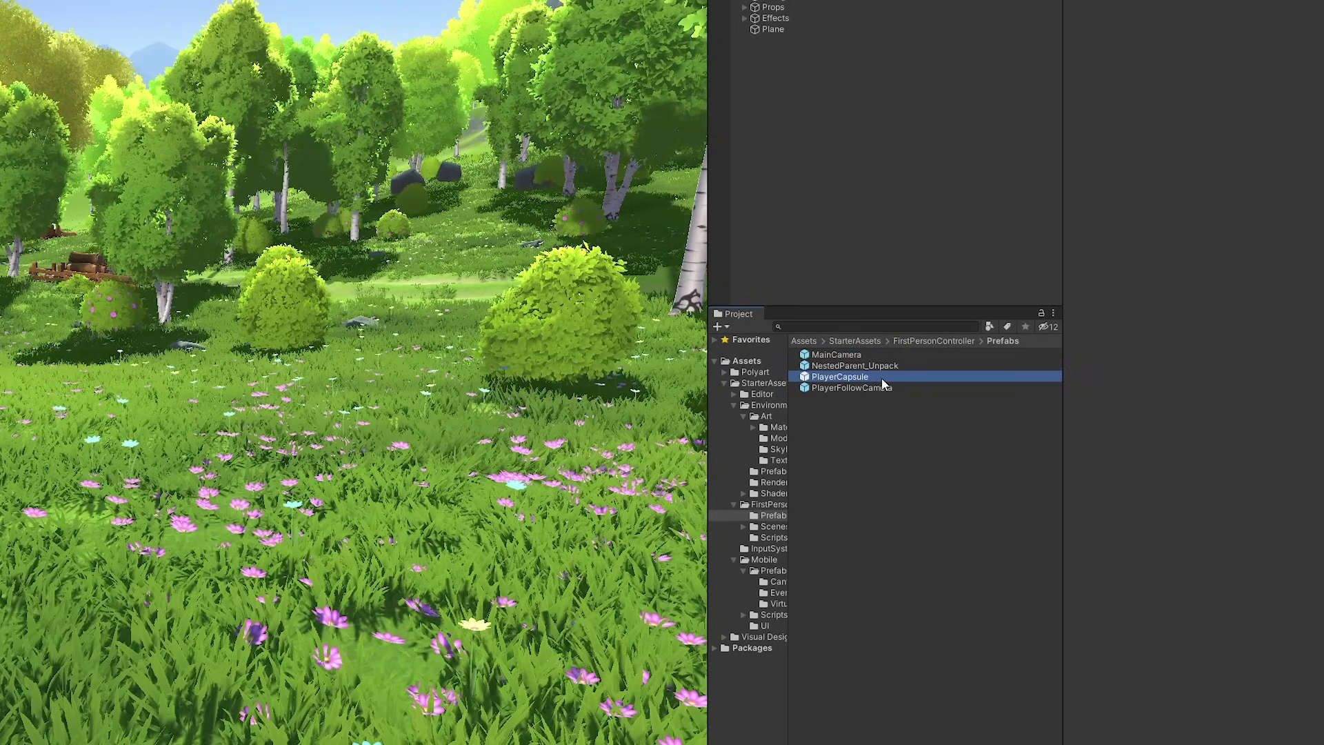
left_click(887, 387, "shift")
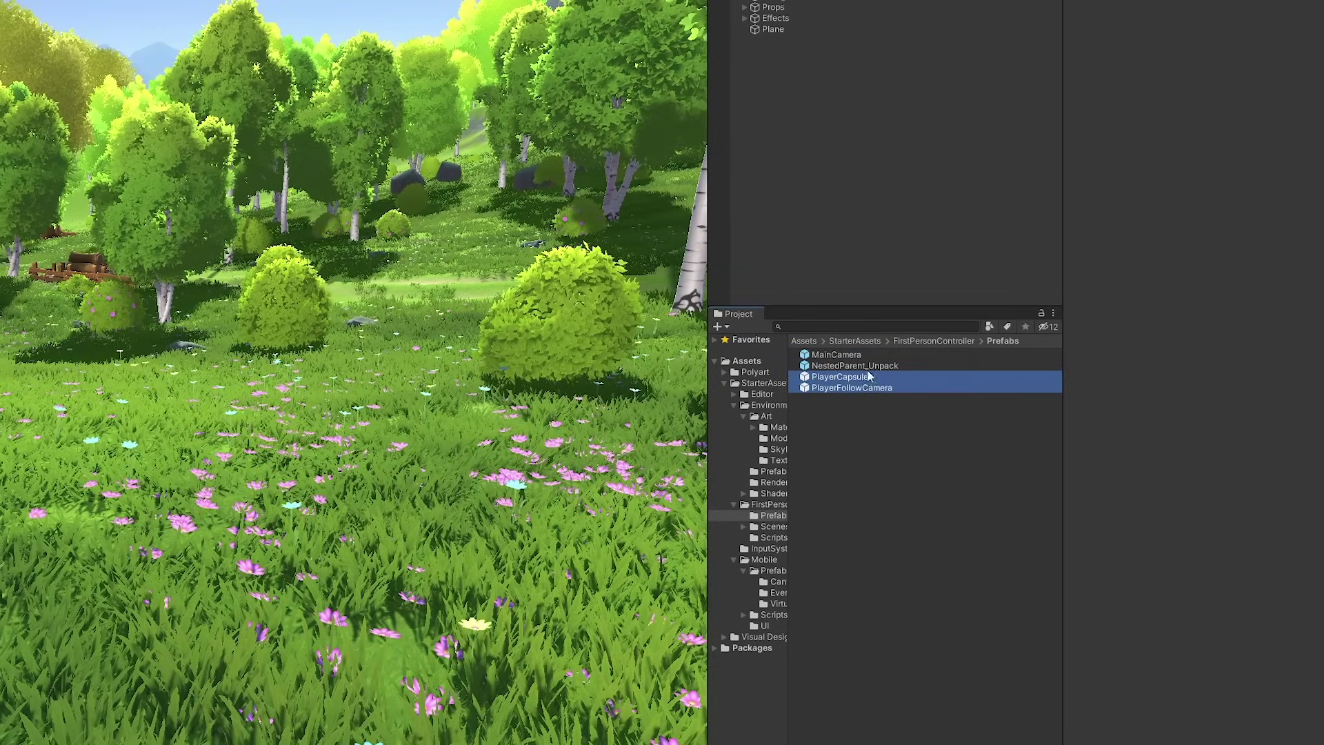
left_click(850, 356, "ctrl")
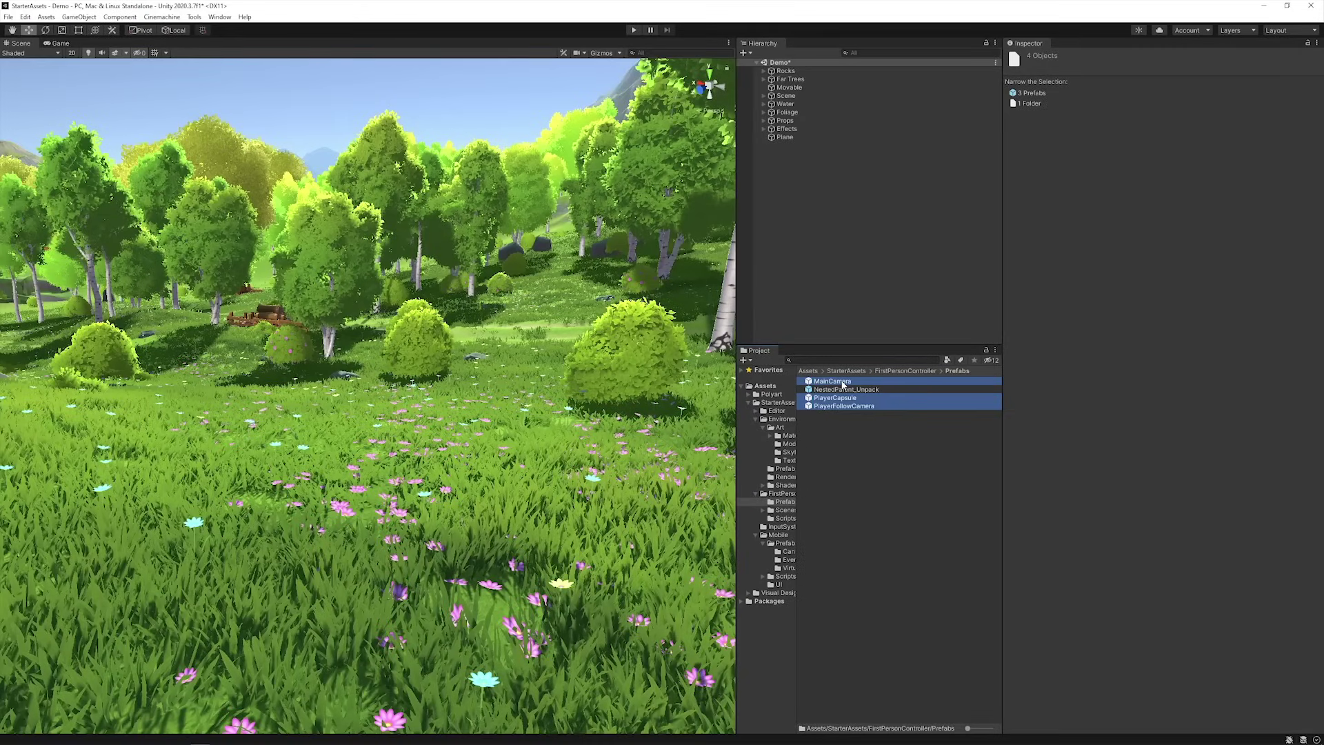
left_click_drag(843, 386, 858, 275)
Align PlayerCapsule with the current scene view and lower it onto the grass at a Y position of about 160.9.
left_click(851, 146)
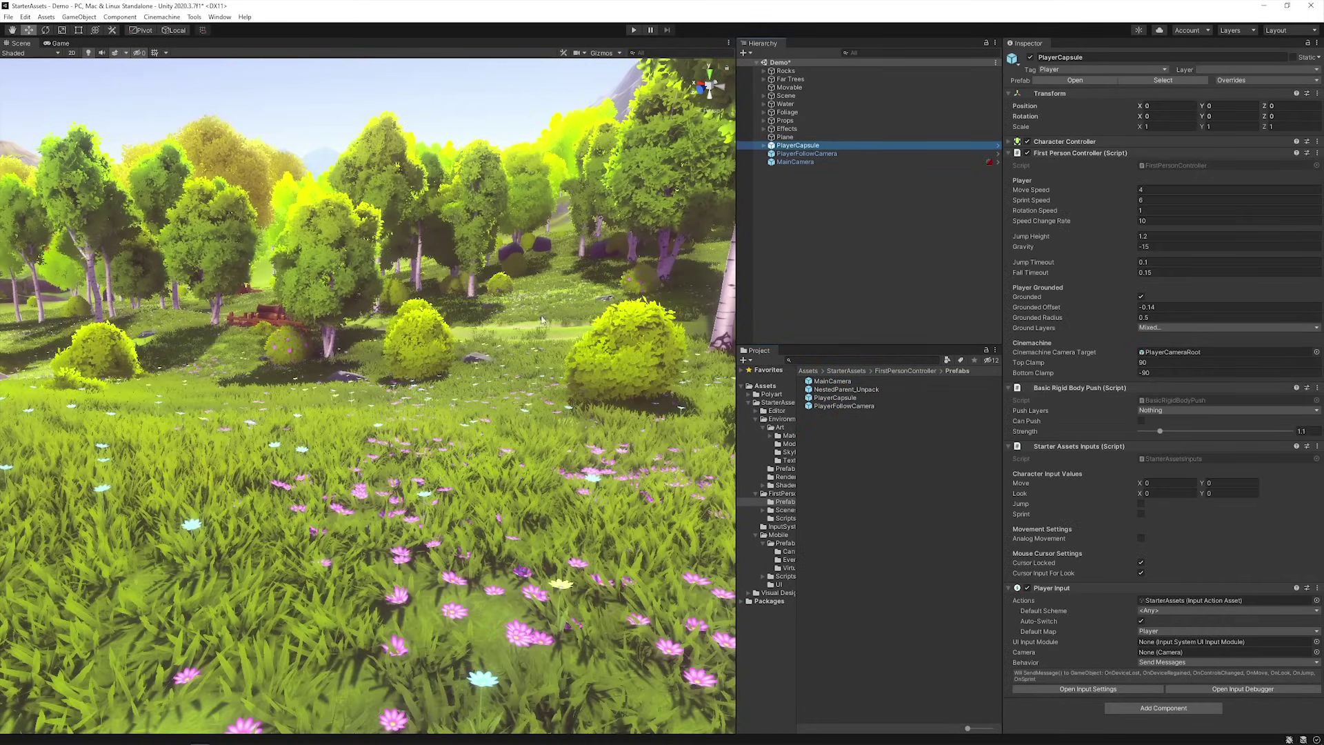
key("ctrl+shift+f")
scroll(541, 319, "down", 3)
left_click_drag(370, 360, 371, 580)
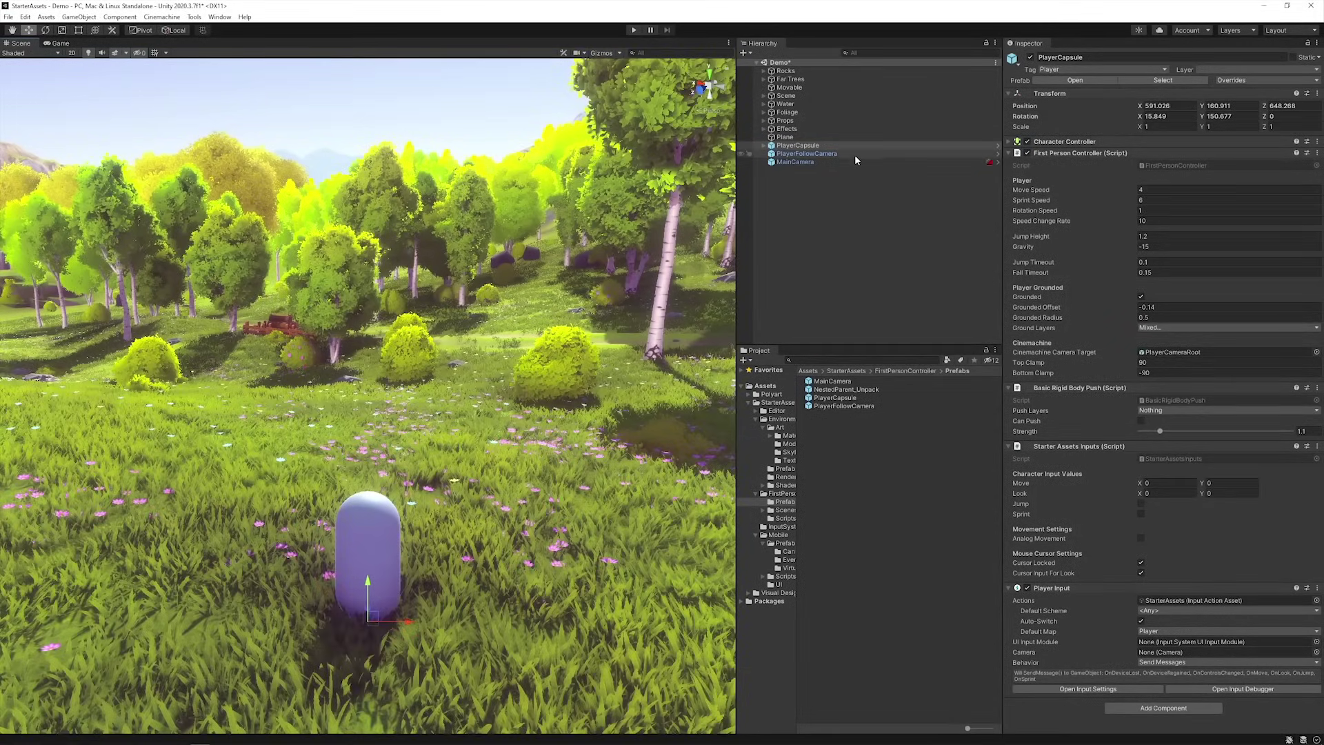
Assign PlayerCameraRoot as the Follow target of PlayerFollowCamera and play-test walking through the Demo scene.
left_click(855, 155)
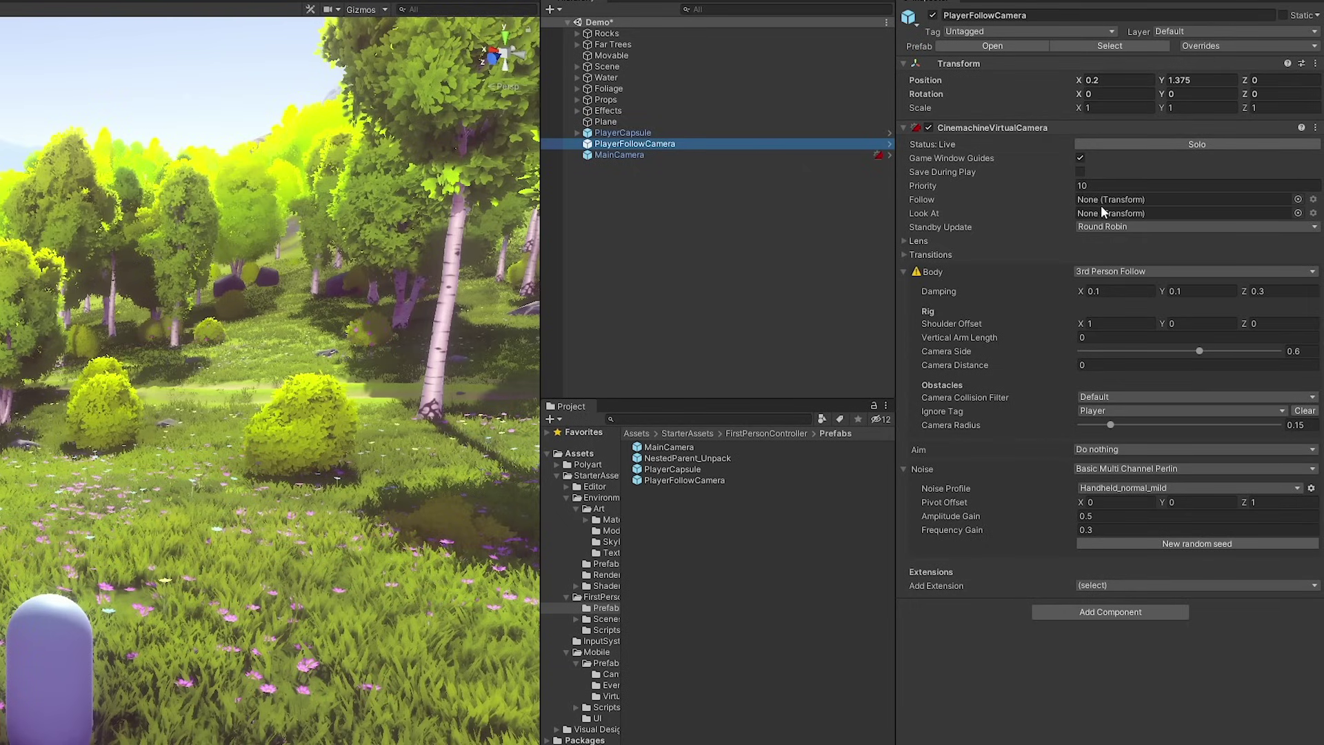
left_click(578, 133)
left_click_drag(626, 148, 952, 204)
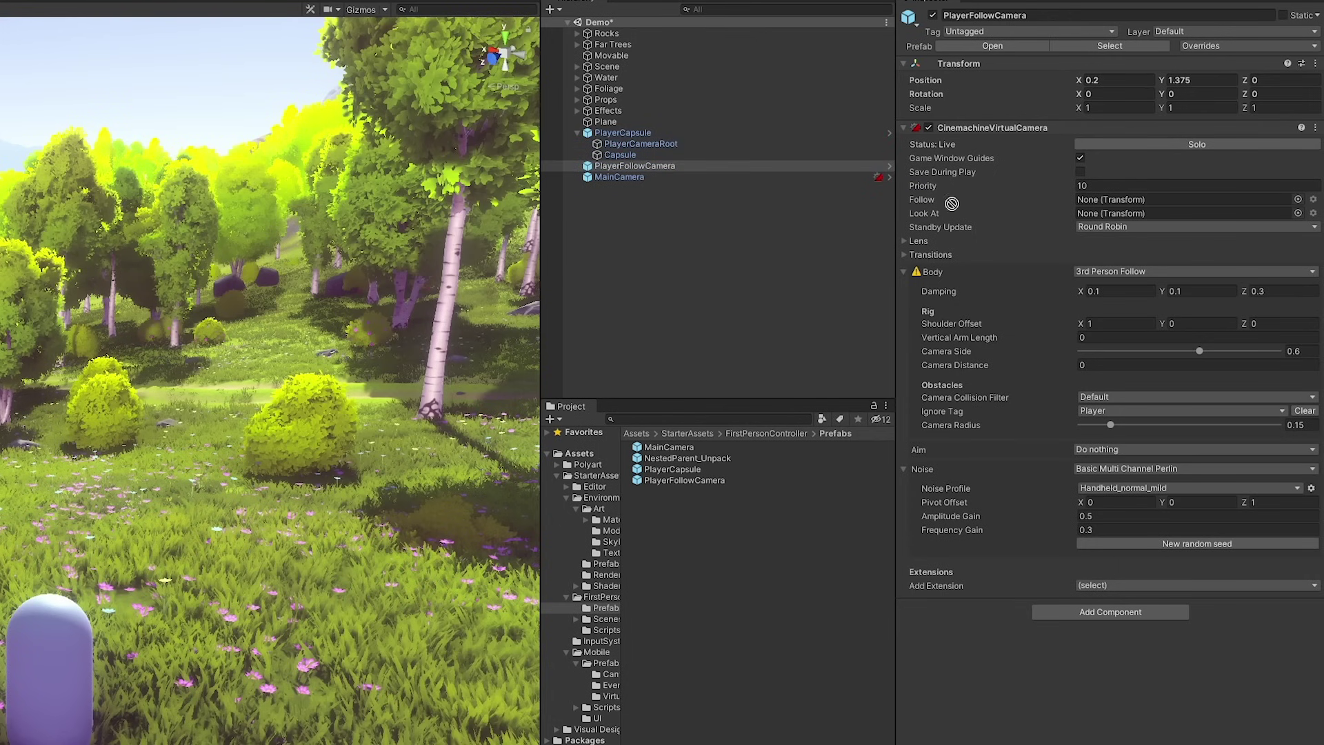
left_click_drag(1049, 212, 1148, 199)
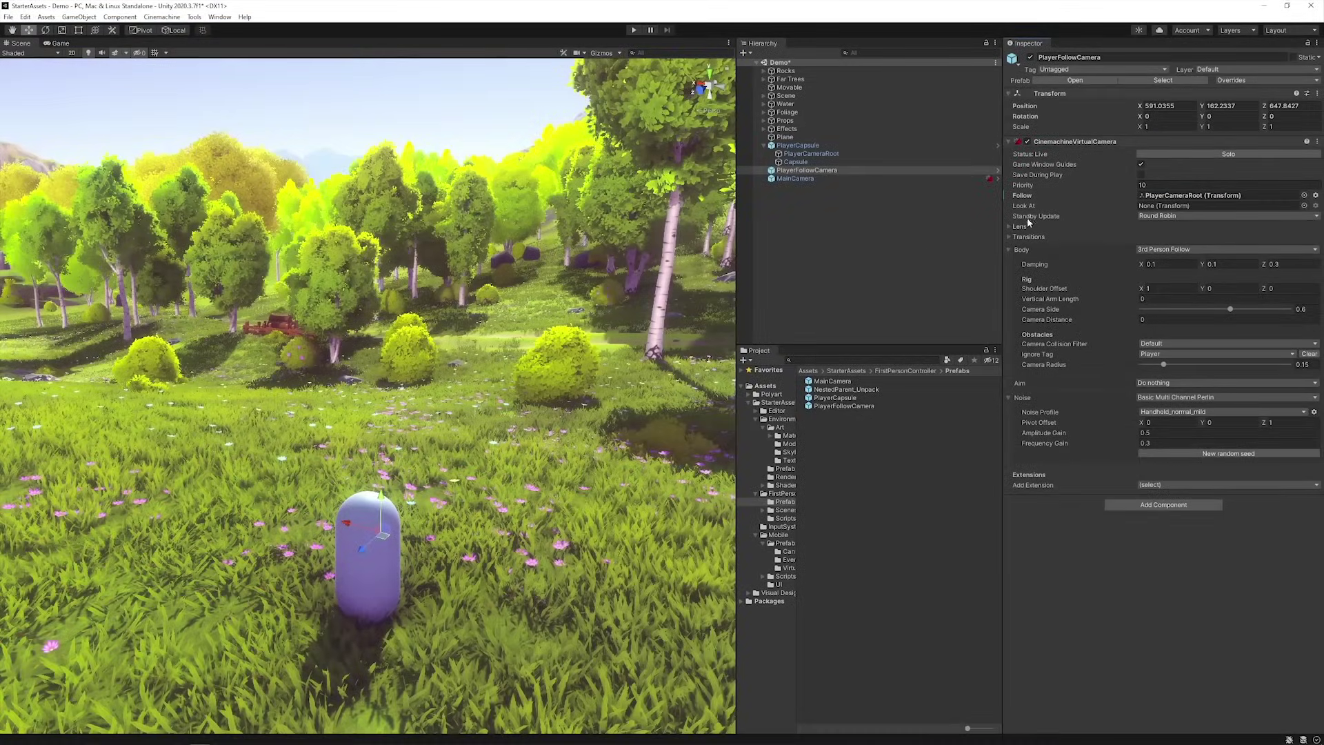
left_click(633, 29)
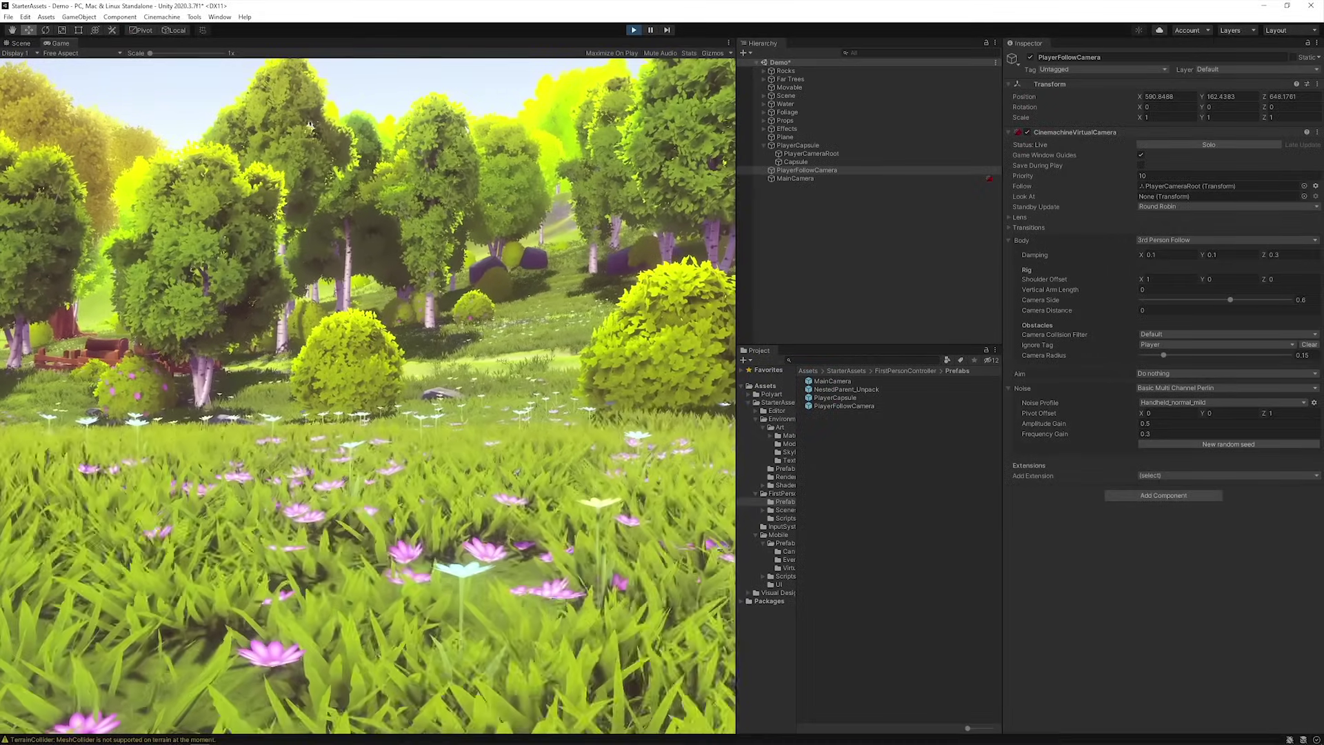
key("w")
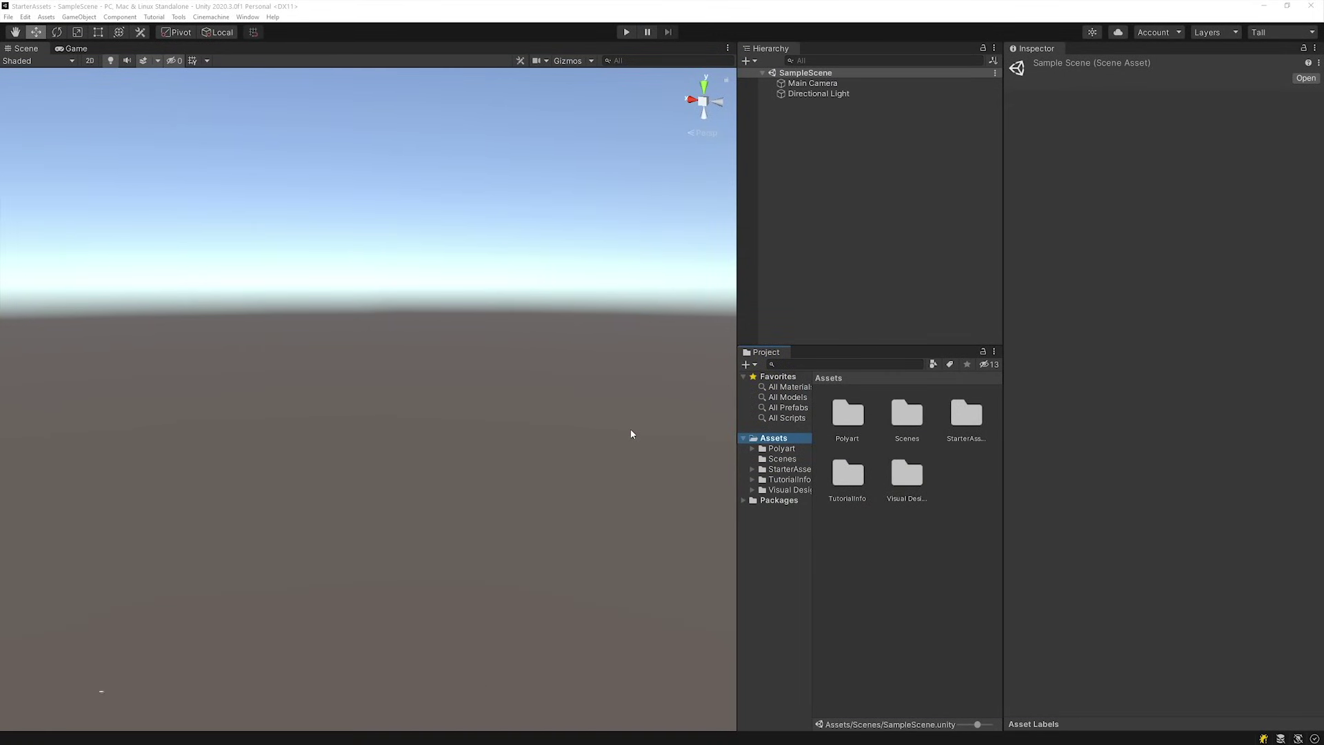
Open the Playground scene from the StarterAssets ThirdPersonController Scenes folder.
double_click(966, 417)
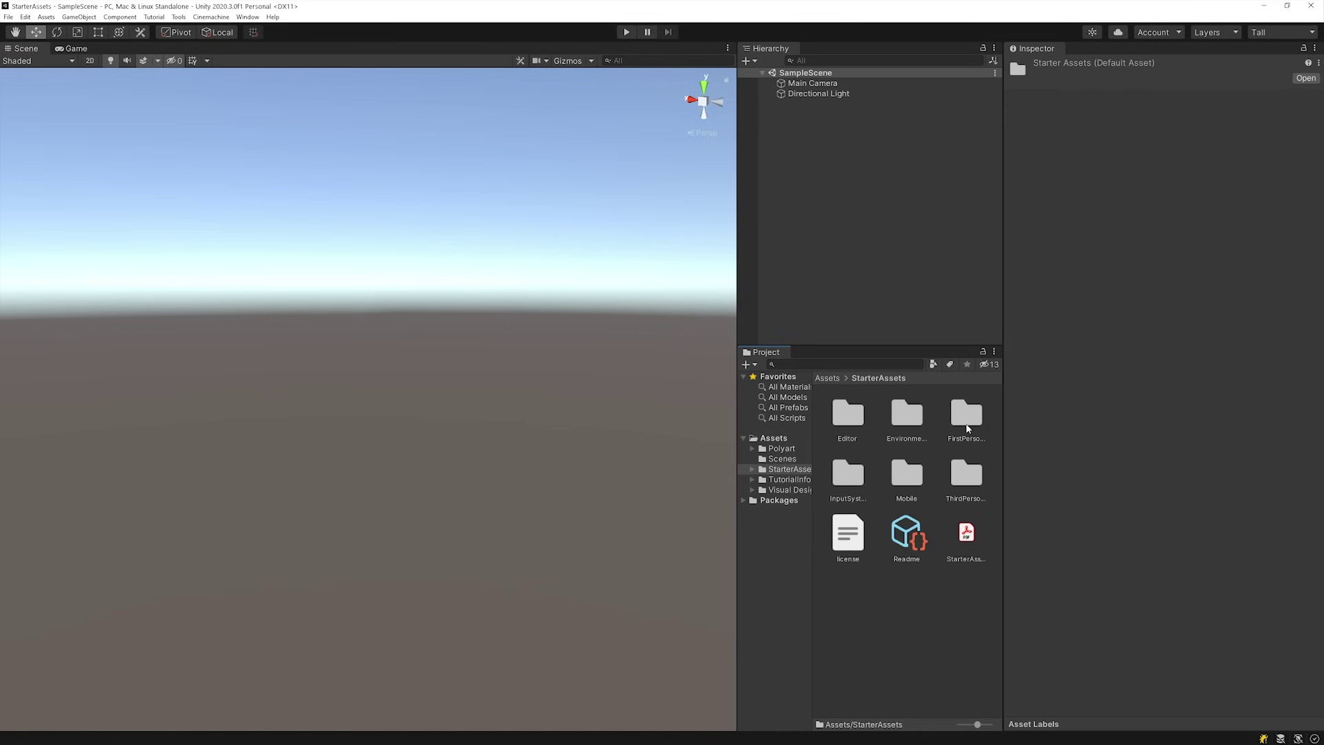
double_click(967, 476)
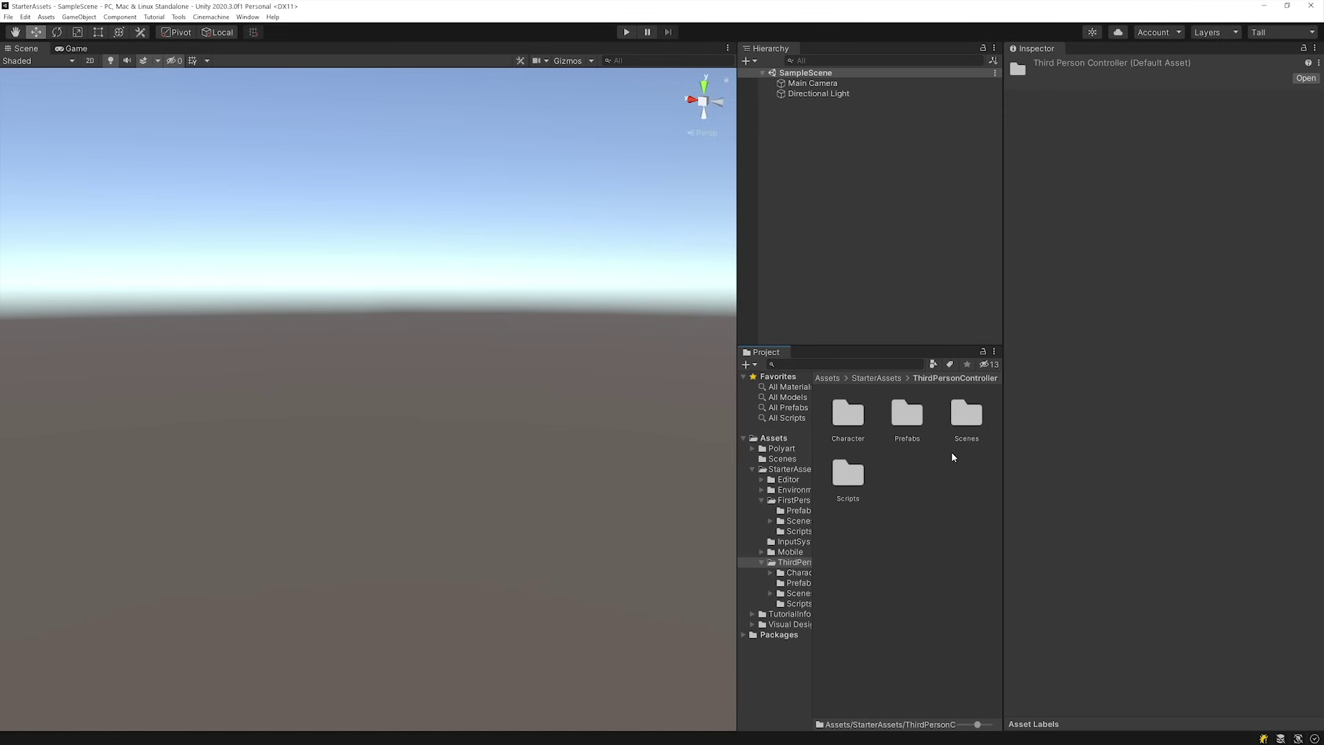
double_click(967, 417)
double_click(890, 417)
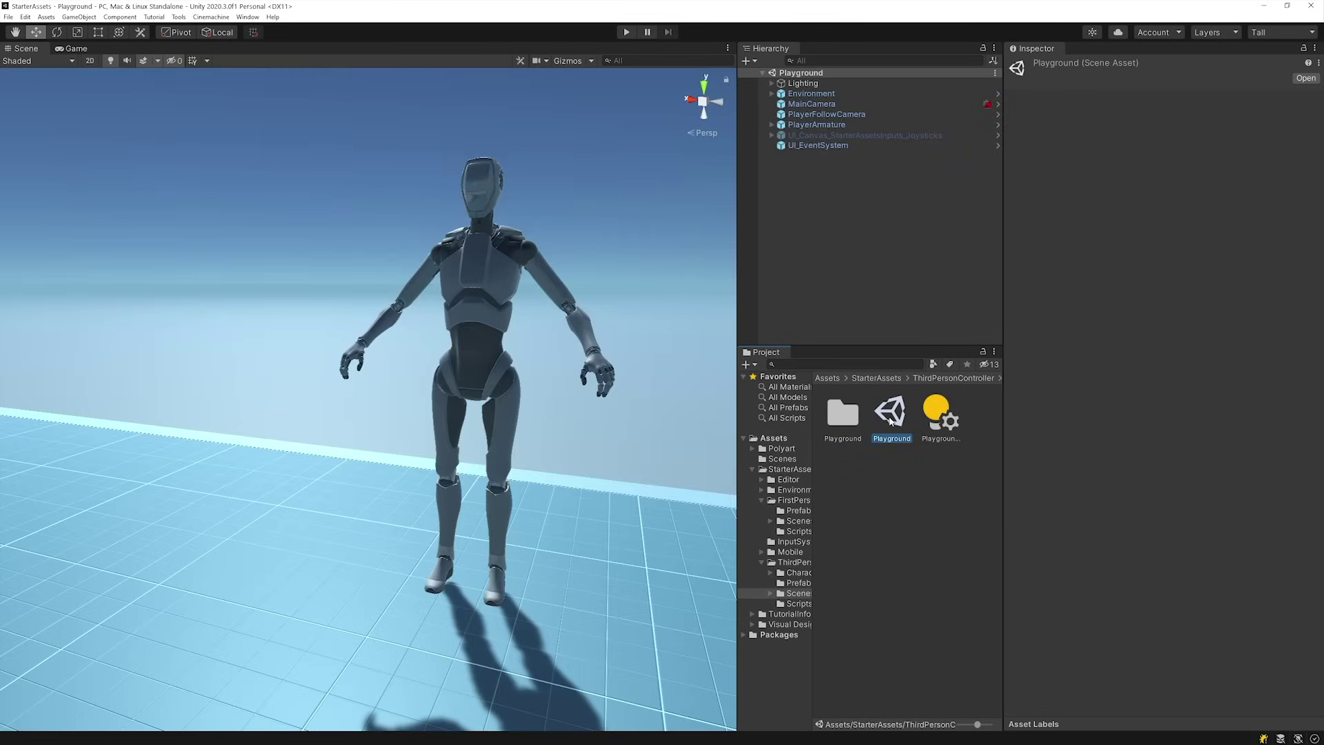
Play-test the third-person controller by running and jumping around the Playground scene, and exit Play mode.
left_click(627, 31)
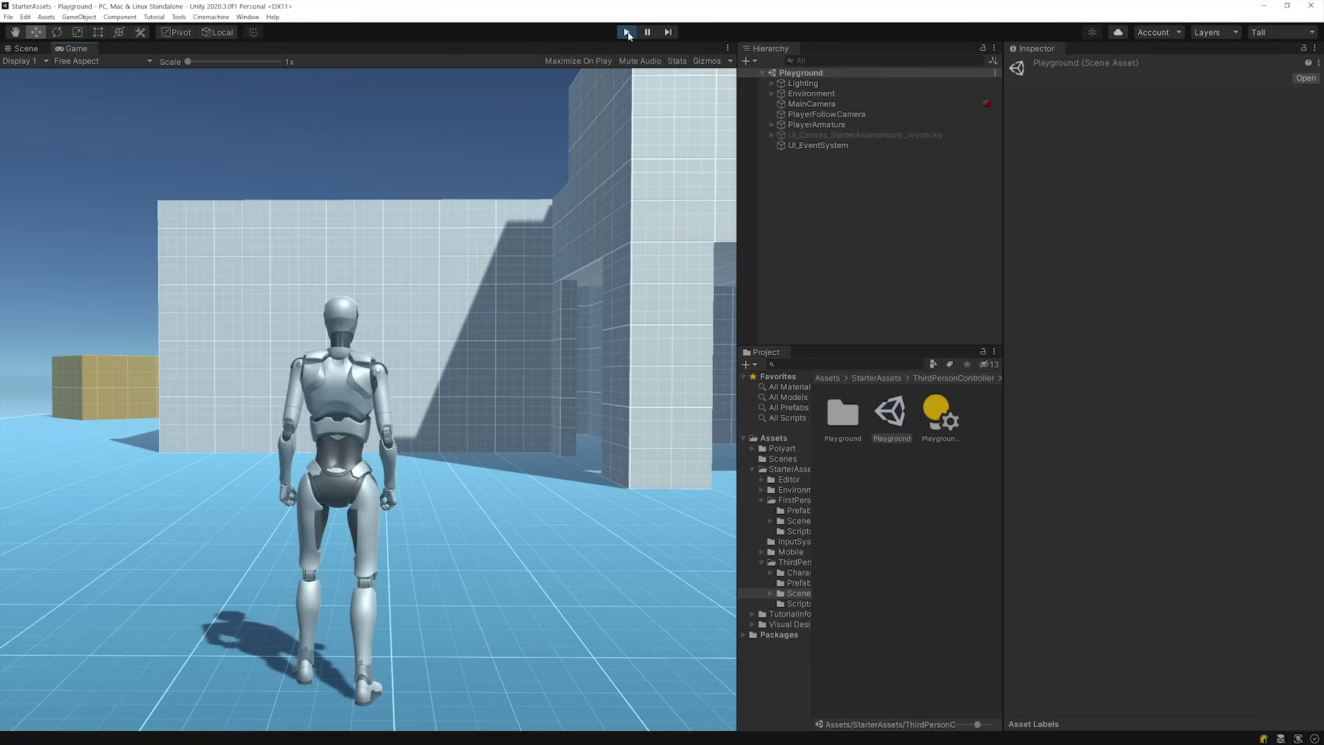
key("w")
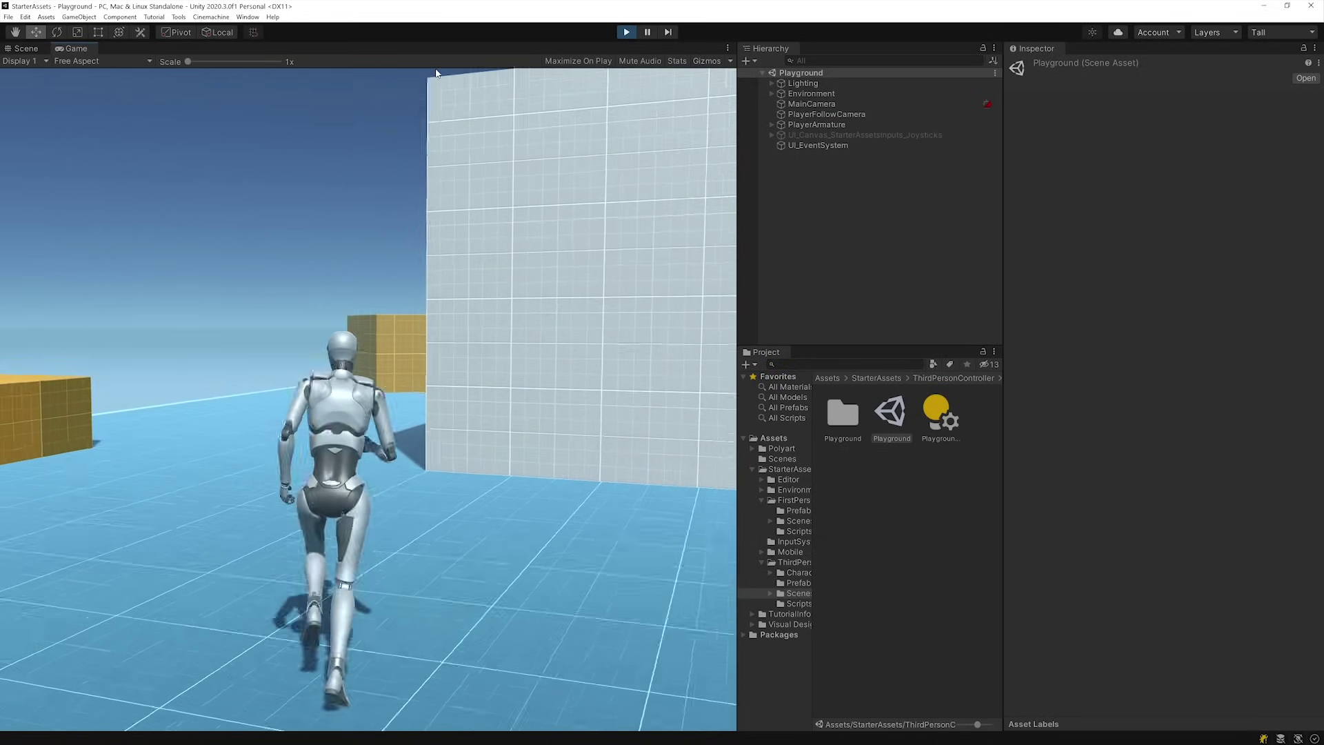
key("space")
key("space")
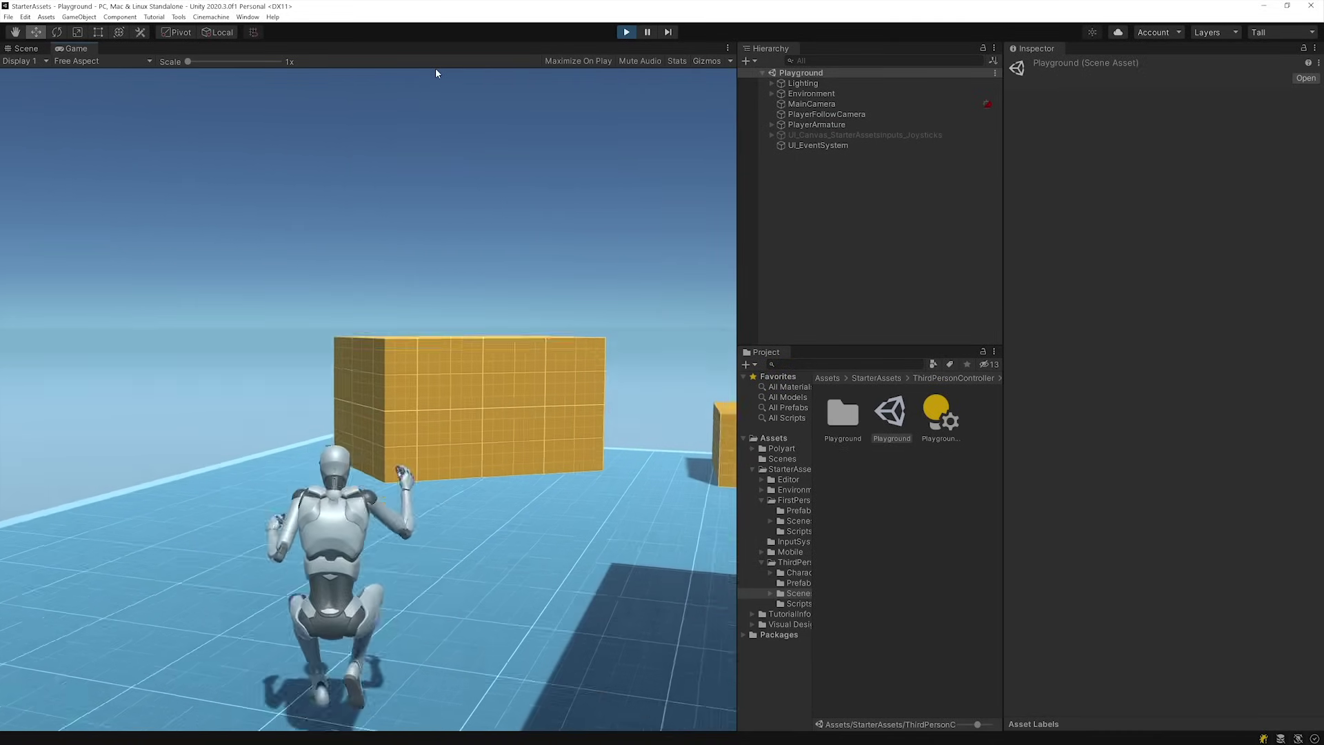
key("ctrl+p")
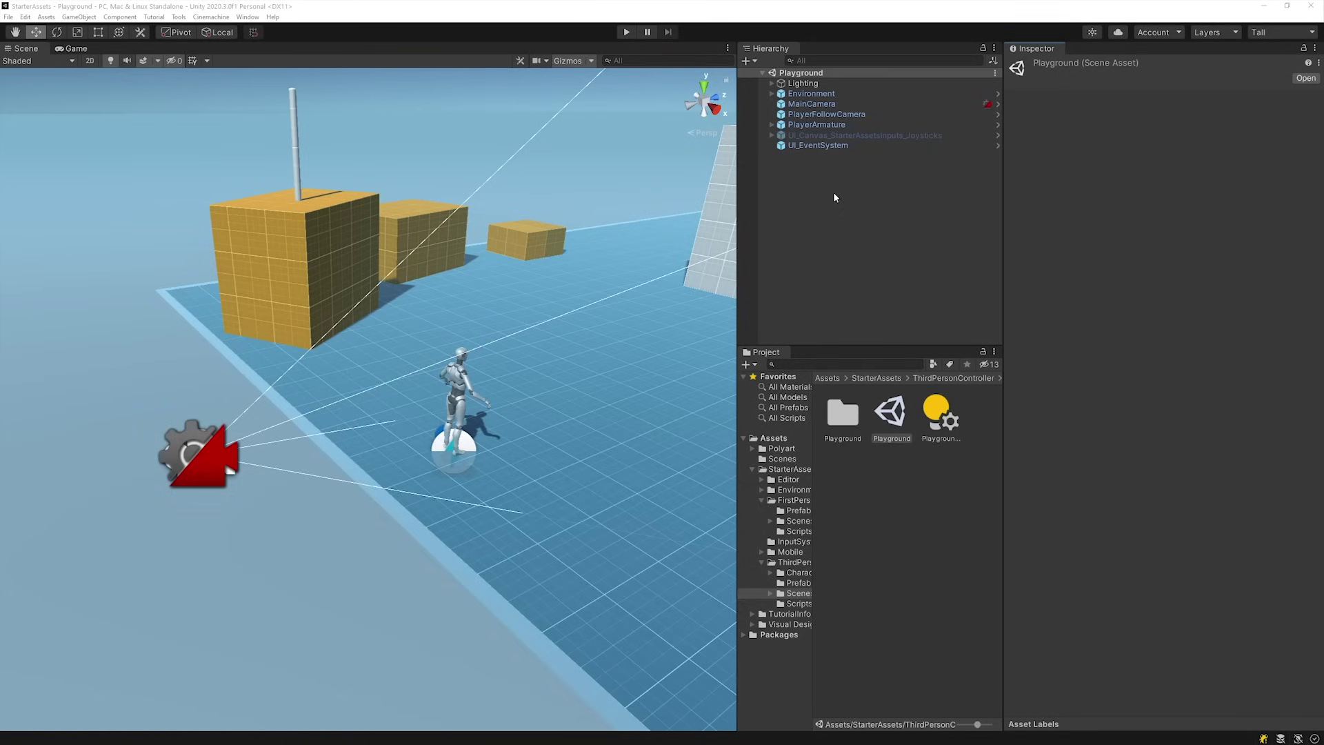
Inspect the components of MainCamera, PlayerArmature and PlayerFollowCamera in the Playground scene.
left_click(821, 104)
double_click(821, 105)
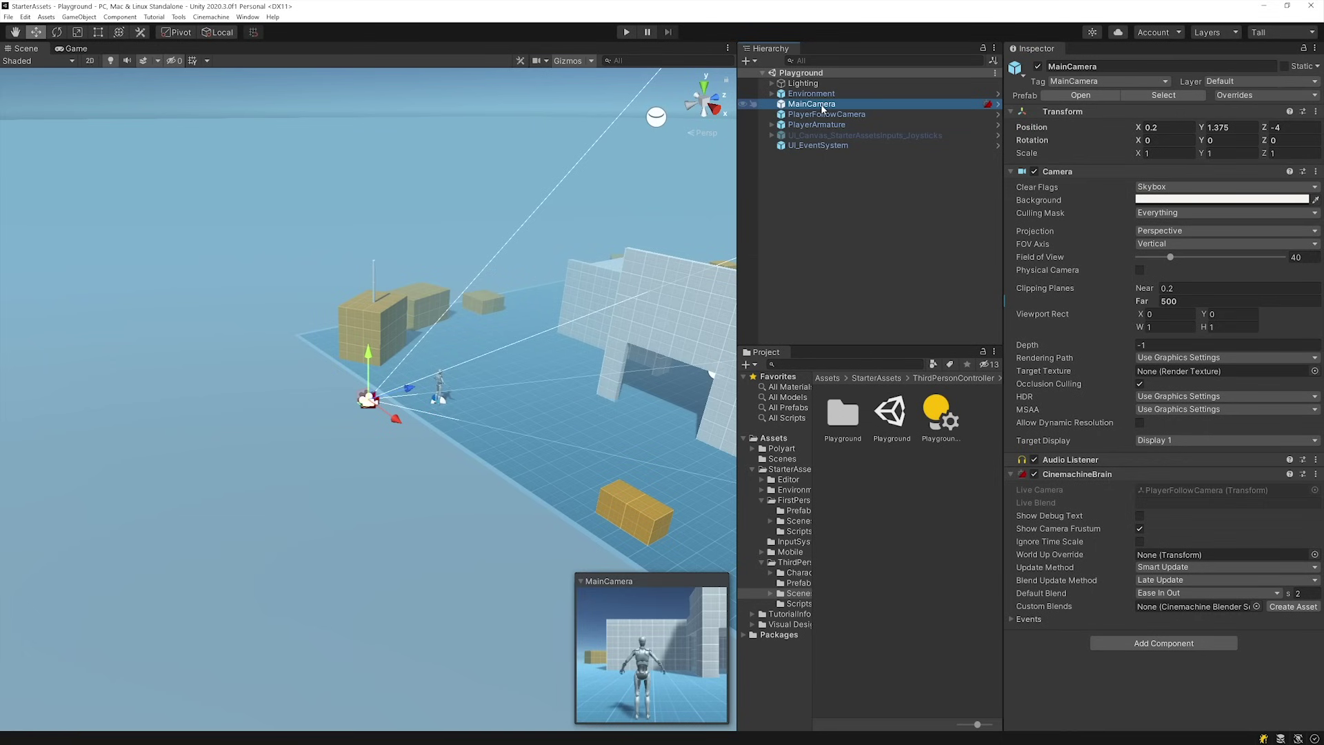
double_click(821, 125)
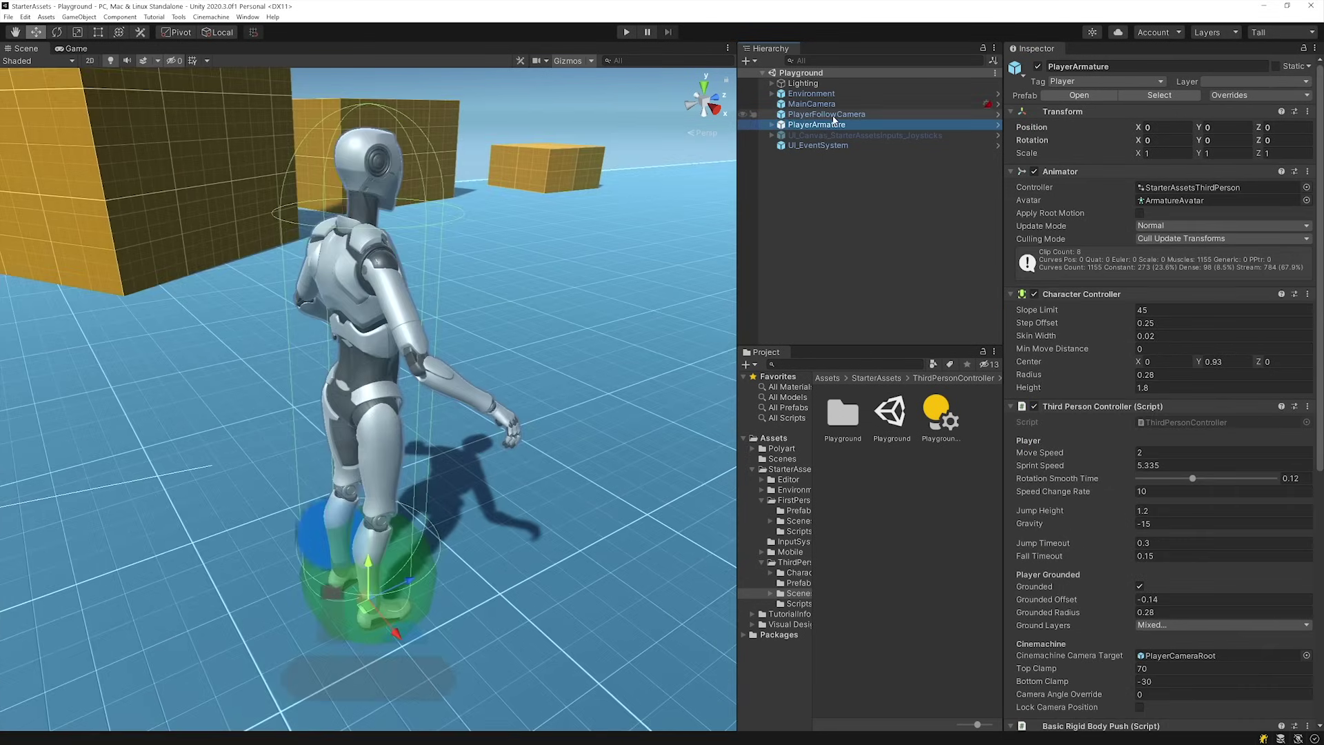
double_click(833, 116)
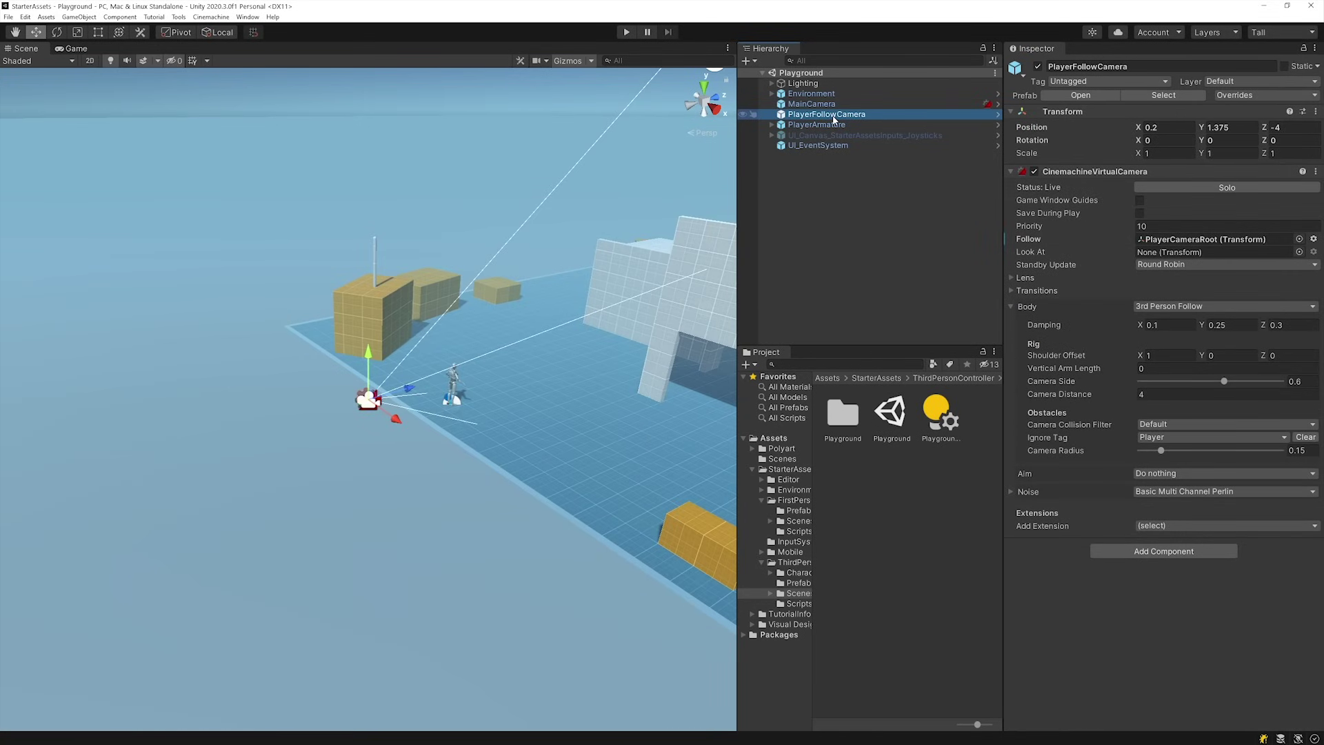
Examine PlayerArmature's Character Controller and Third Person Controller settings, and inspect its Skeleton child object.
left_click(799, 126)
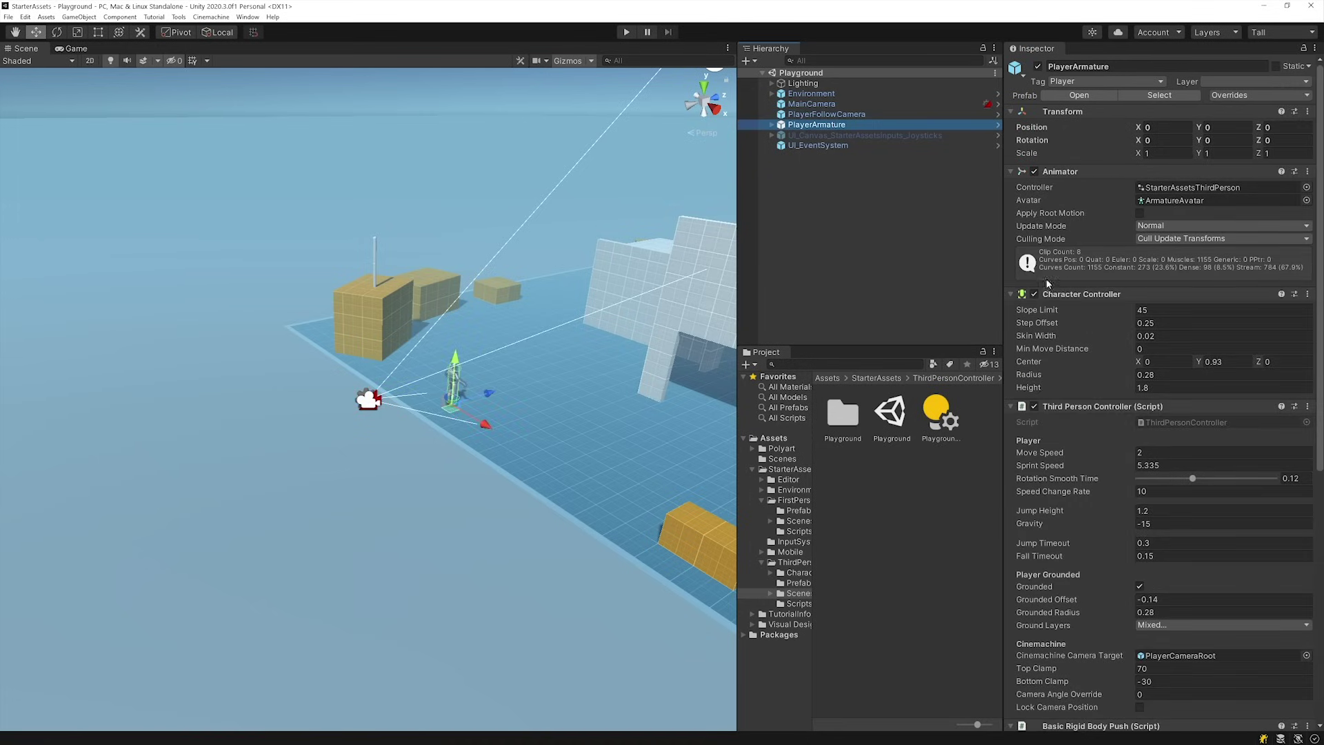
left_click_drag(1317, 355, 1317, 469)
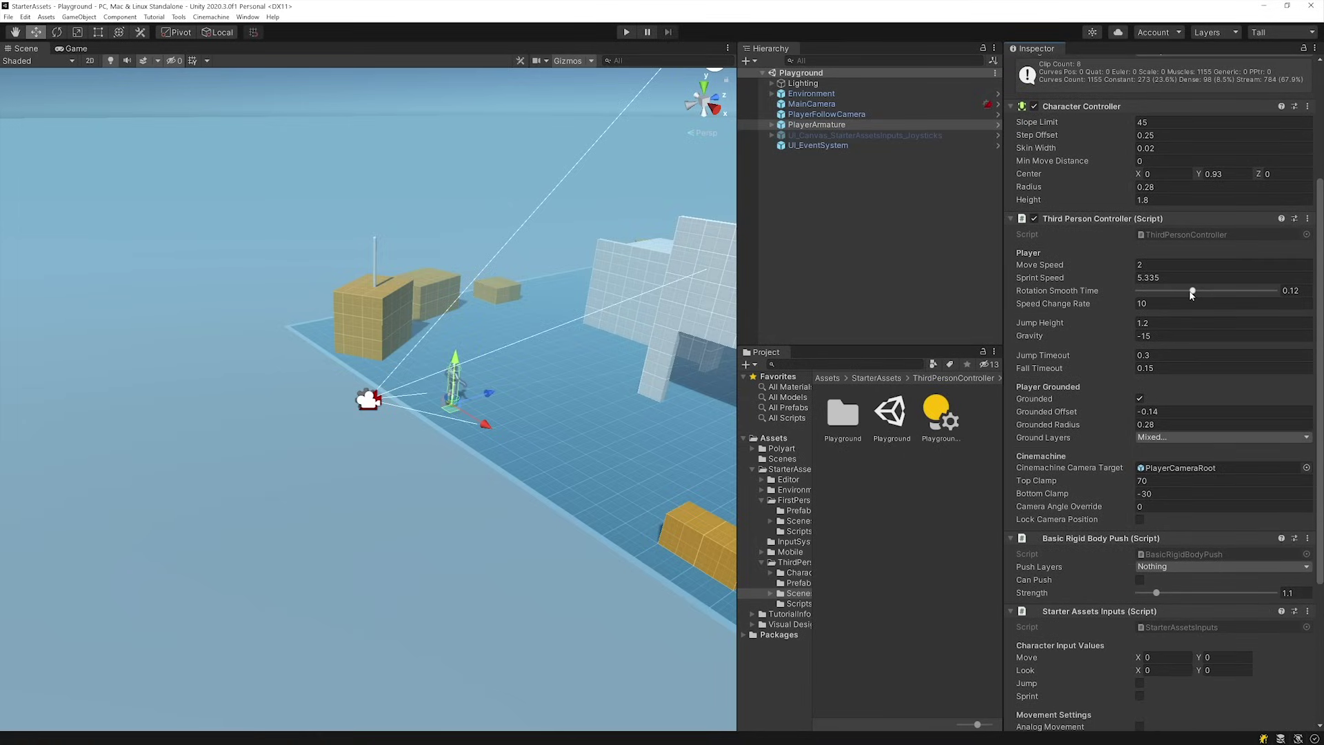
left_click(771, 125)
left_click(812, 155)
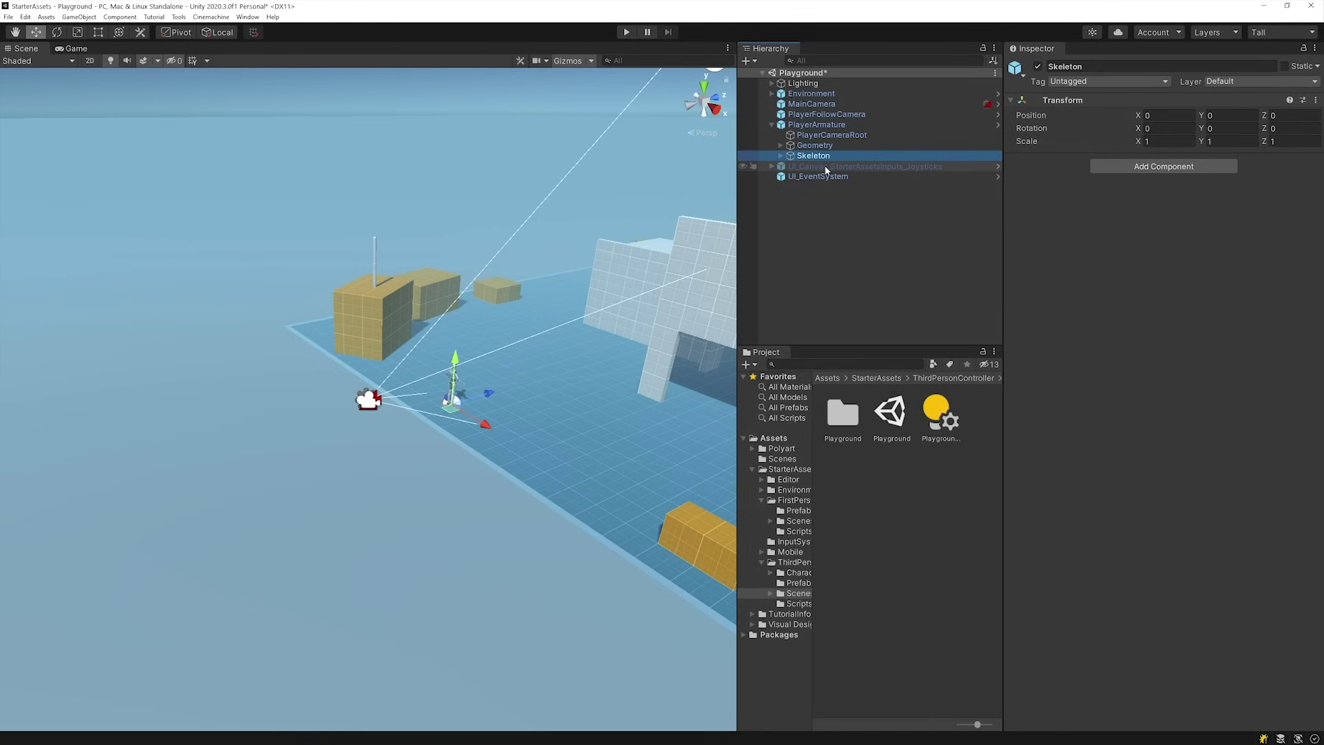
Activate the UI_Canvas_StarterAssetsInputs_Joysticks object and show its on-screen controls in the Game view.
left_click(923, 167)
left_click(1038, 66)
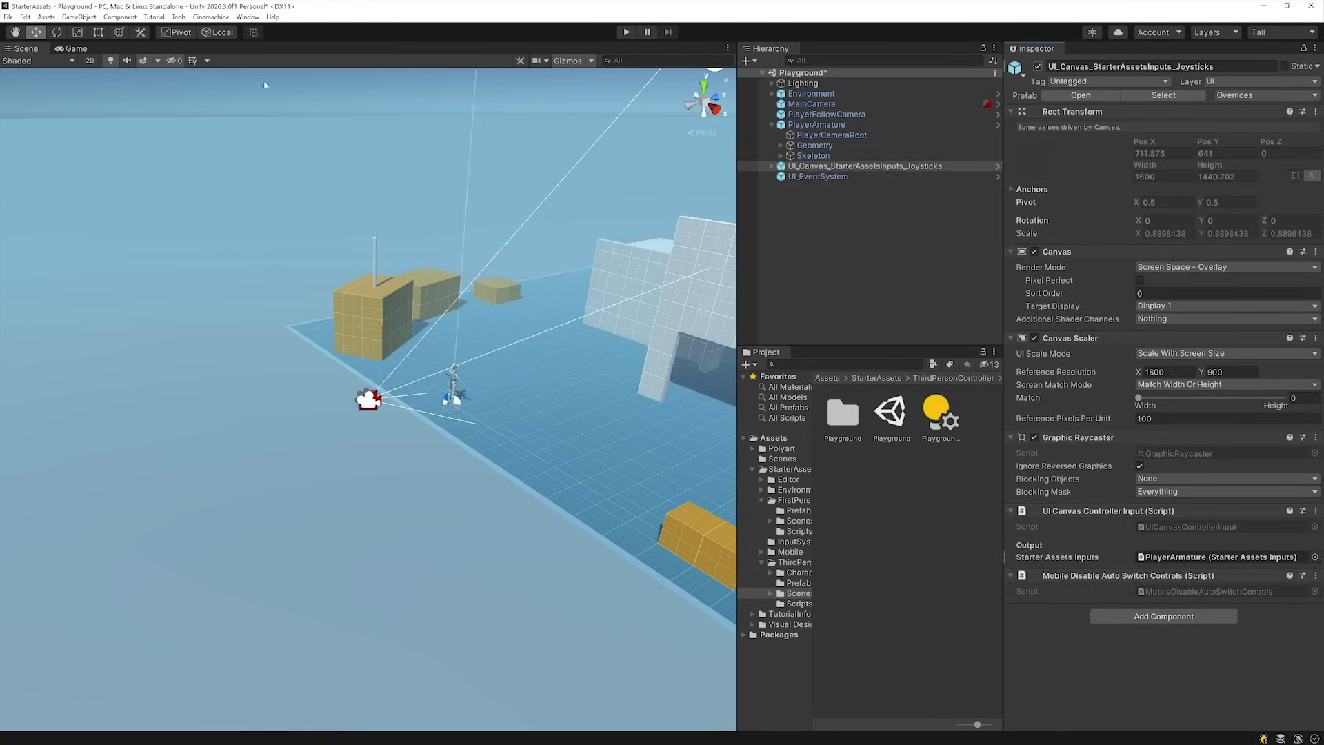
left_click(76, 49)
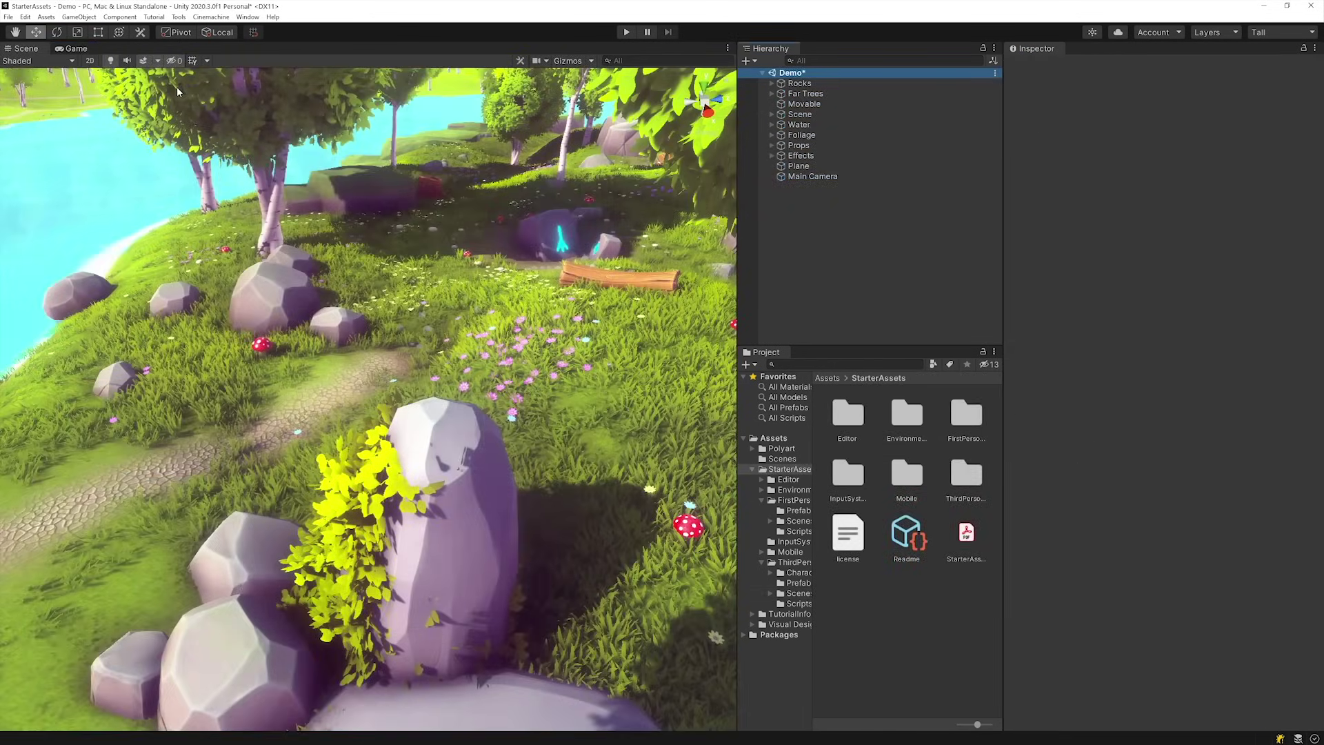
Use the Starter Assets tools to add PlayerArmature, MainCamera and PlayerFollowCamera to the Demo scene.
left_click(179, 17)
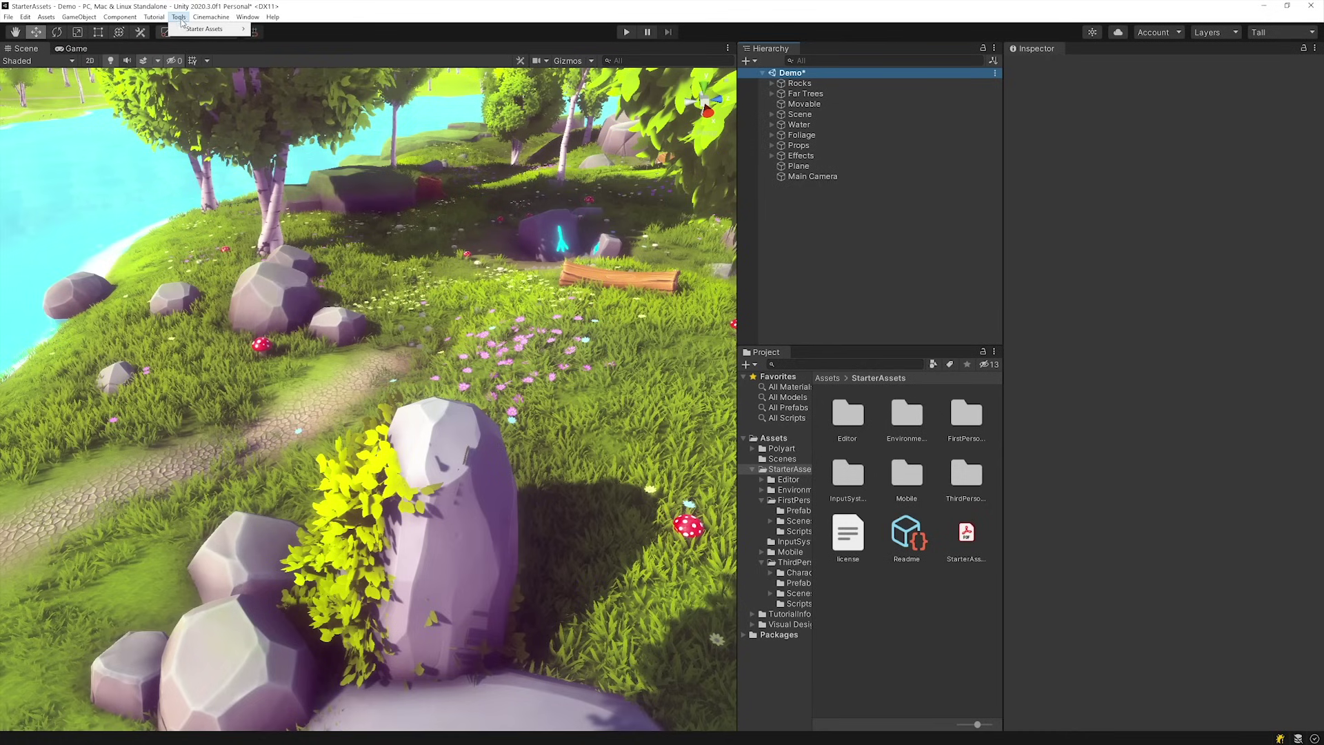
mouse_move(189, 30)
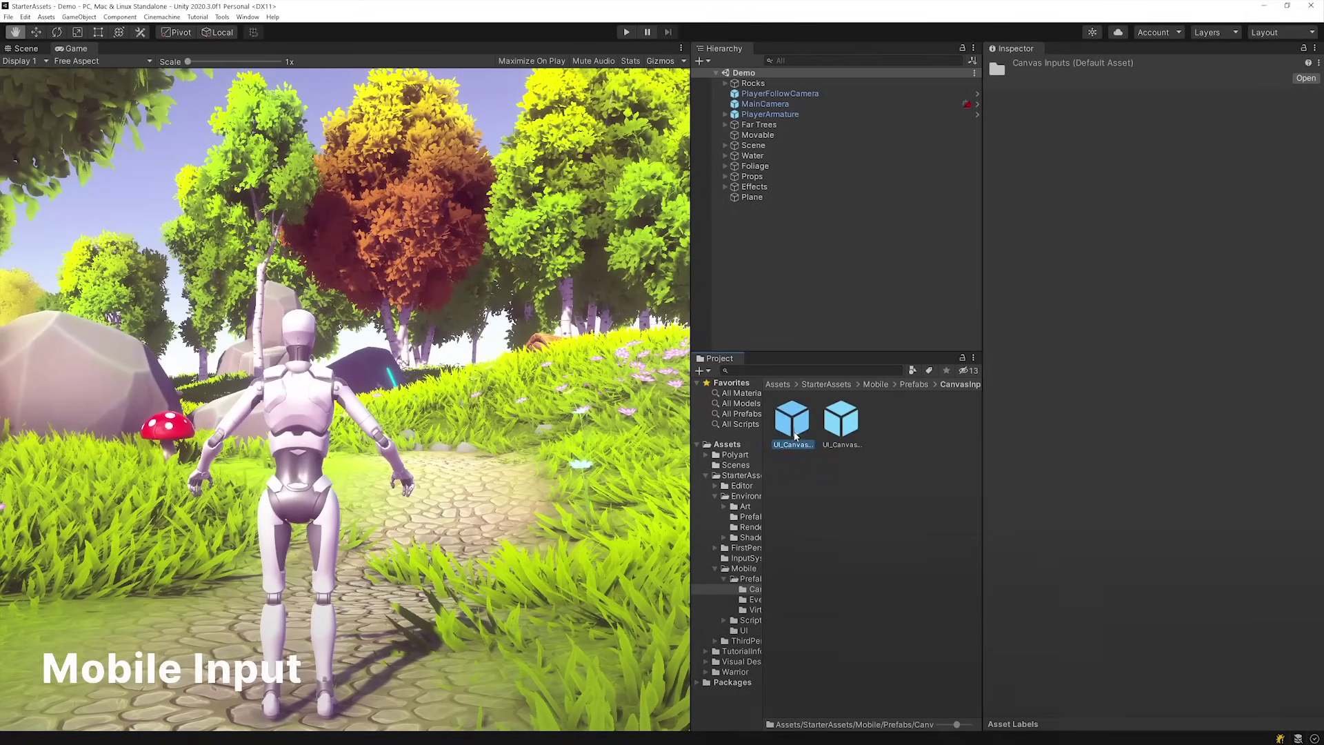
Add the UI_Canvas_StarterAssetsInputs Joysticks and TouchZones prefabs to the Demo scene and deactivate the TouchZones canvas.
left_click_drag(795, 436, 798, 309)
left_click(1017, 66)
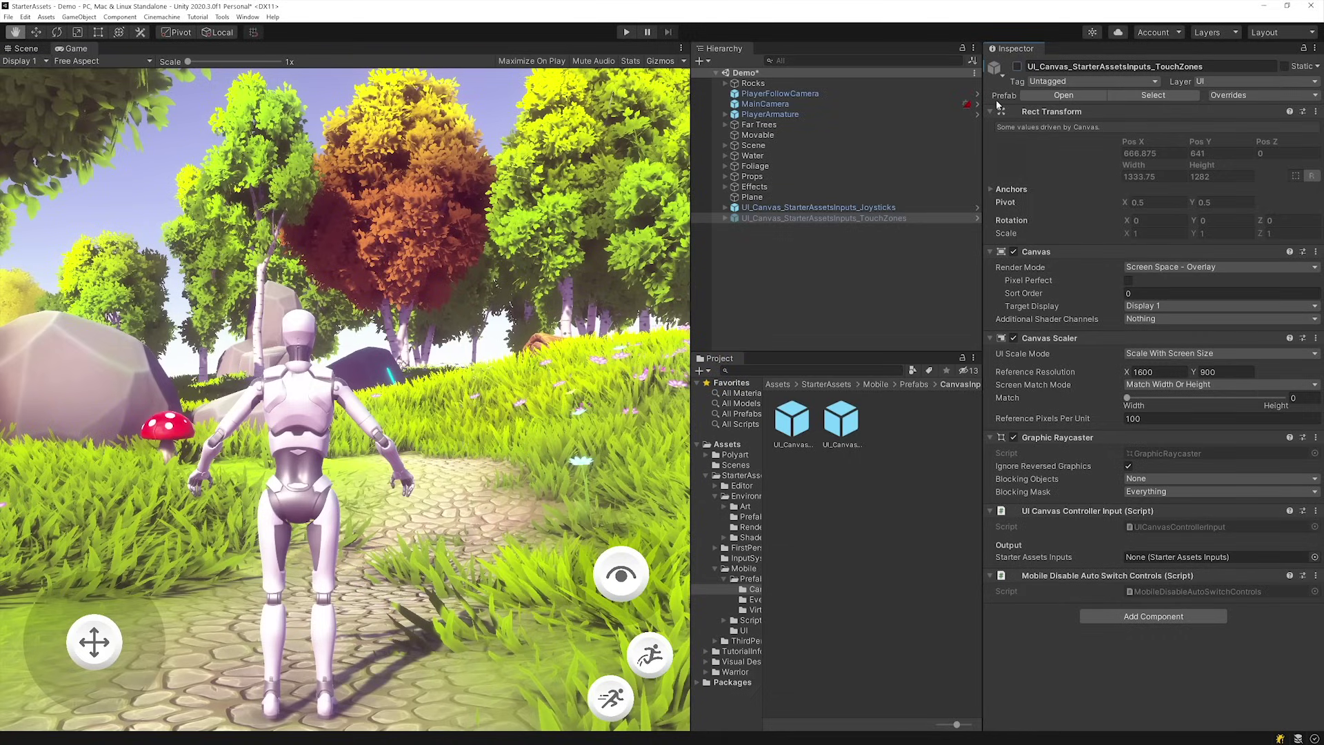
Add the UI_EventSystem prefab from the mobile EventSystem prefabs folder to the Demo scene.
left_click(913, 385)
double_click(842, 422)
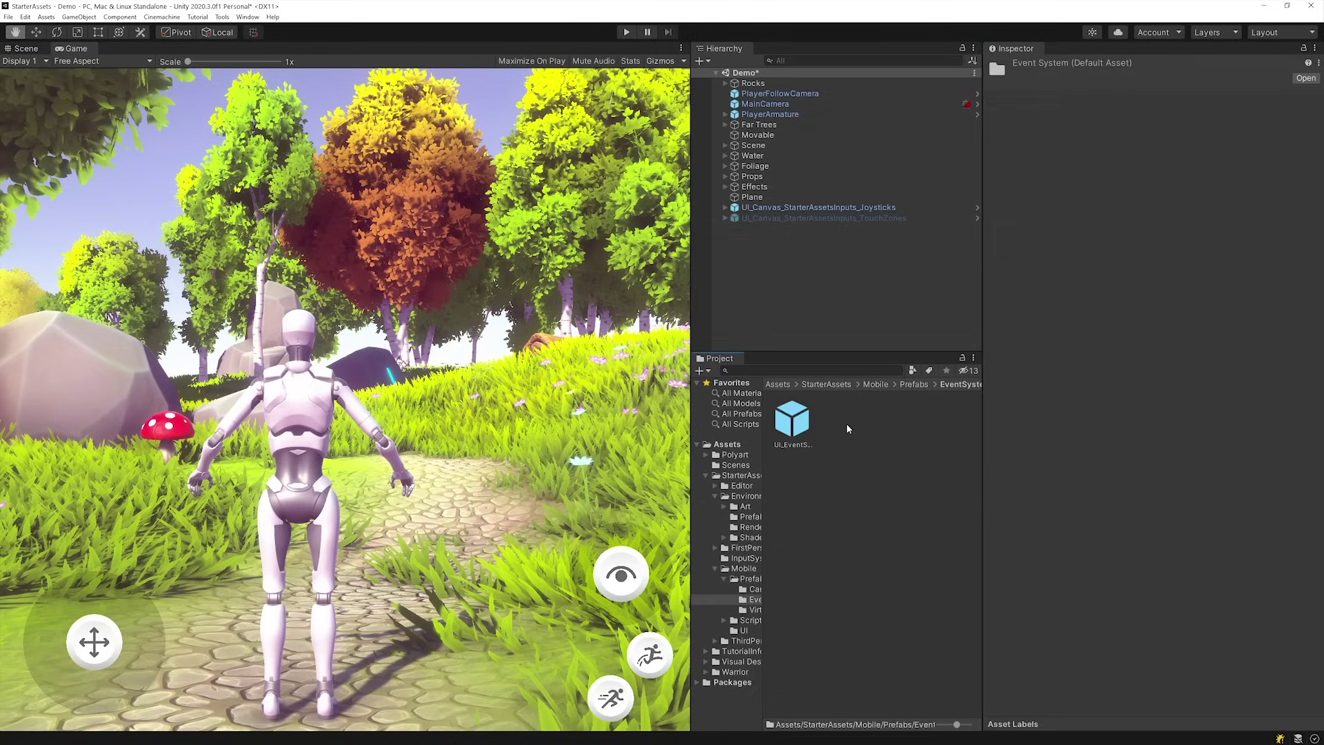
left_click_drag(800, 432, 789, 246)
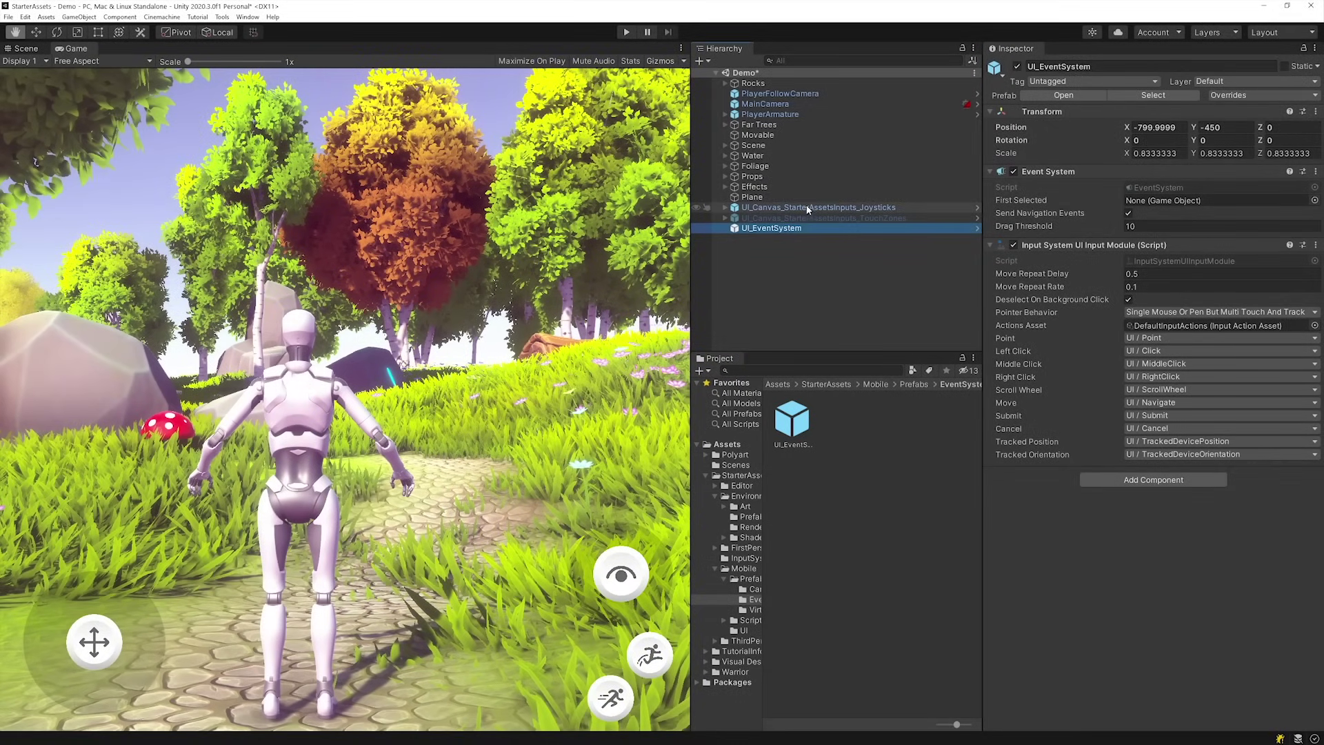
Assign PlayerArmature as the Starter Assets Inputs reference of the mobile input canvas.
left_click(807, 209)
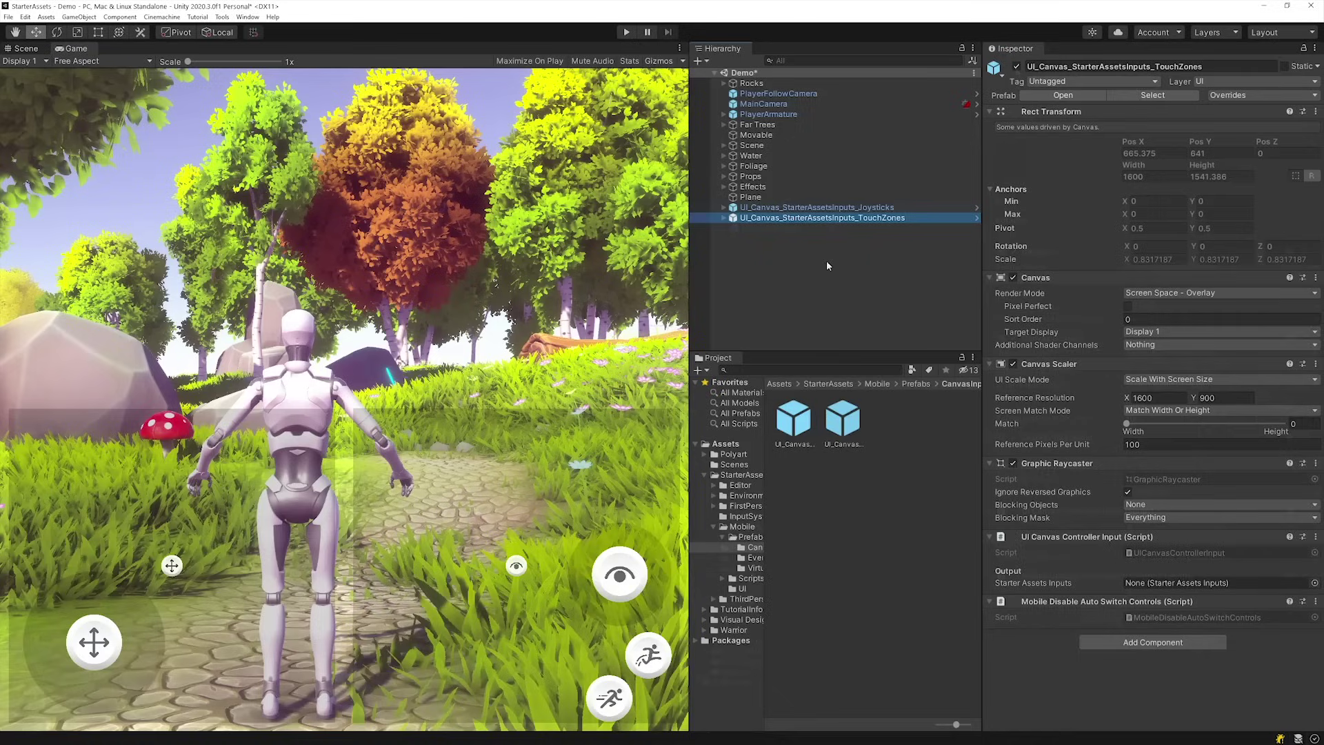
left_click(813, 207, "shift")
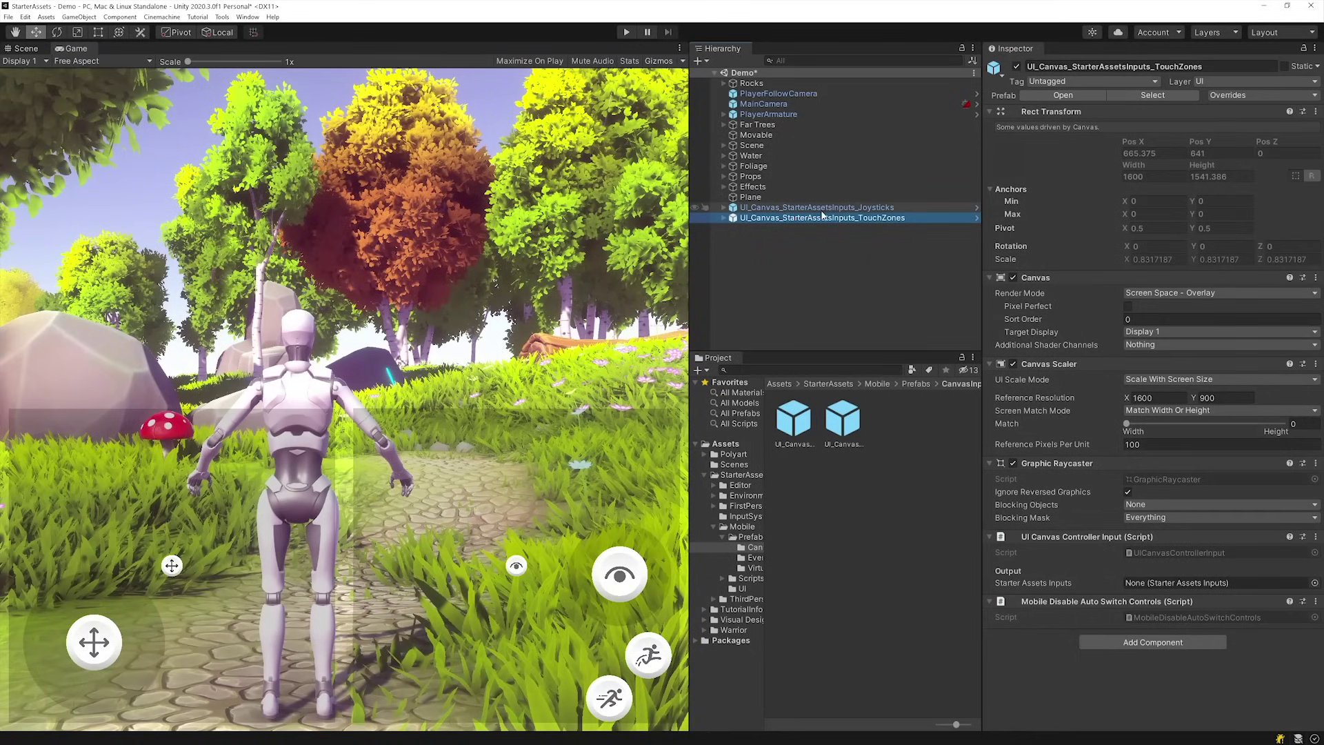
left_click_drag(778, 114, 1168, 578)
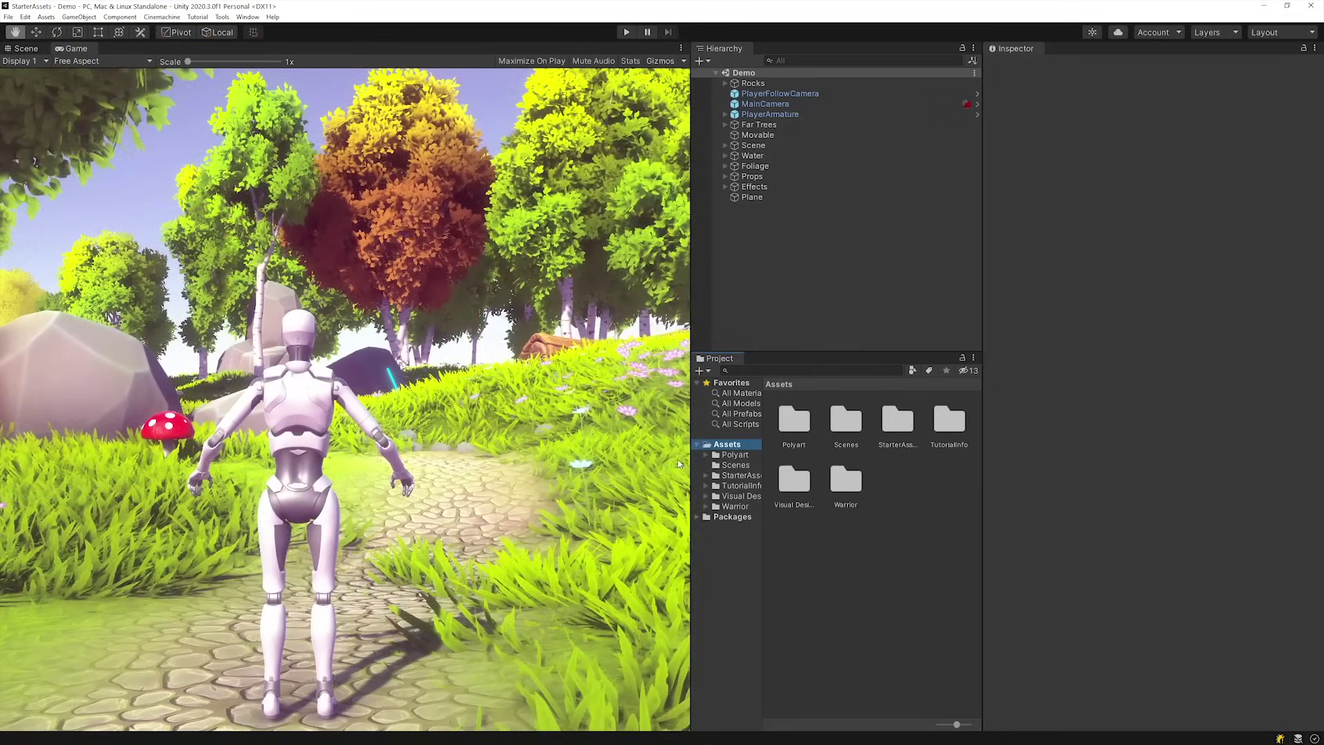
Add the Joysticks and TouchZones canvas prefabs from StarterAssets Mobile Prefabs CanvasInputs to the Demo scene, and deactivate TouchZones.
double_click(898, 428)
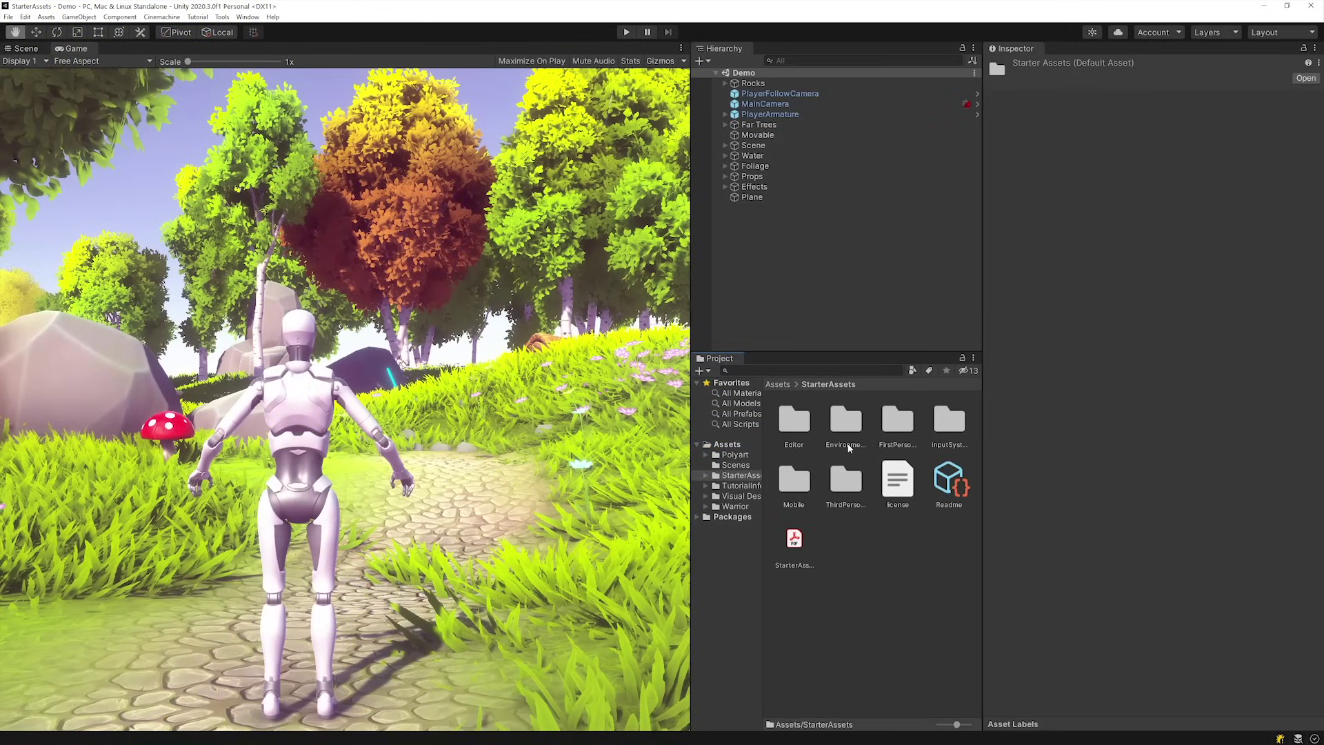
double_click(793, 481)
double_click(797, 431)
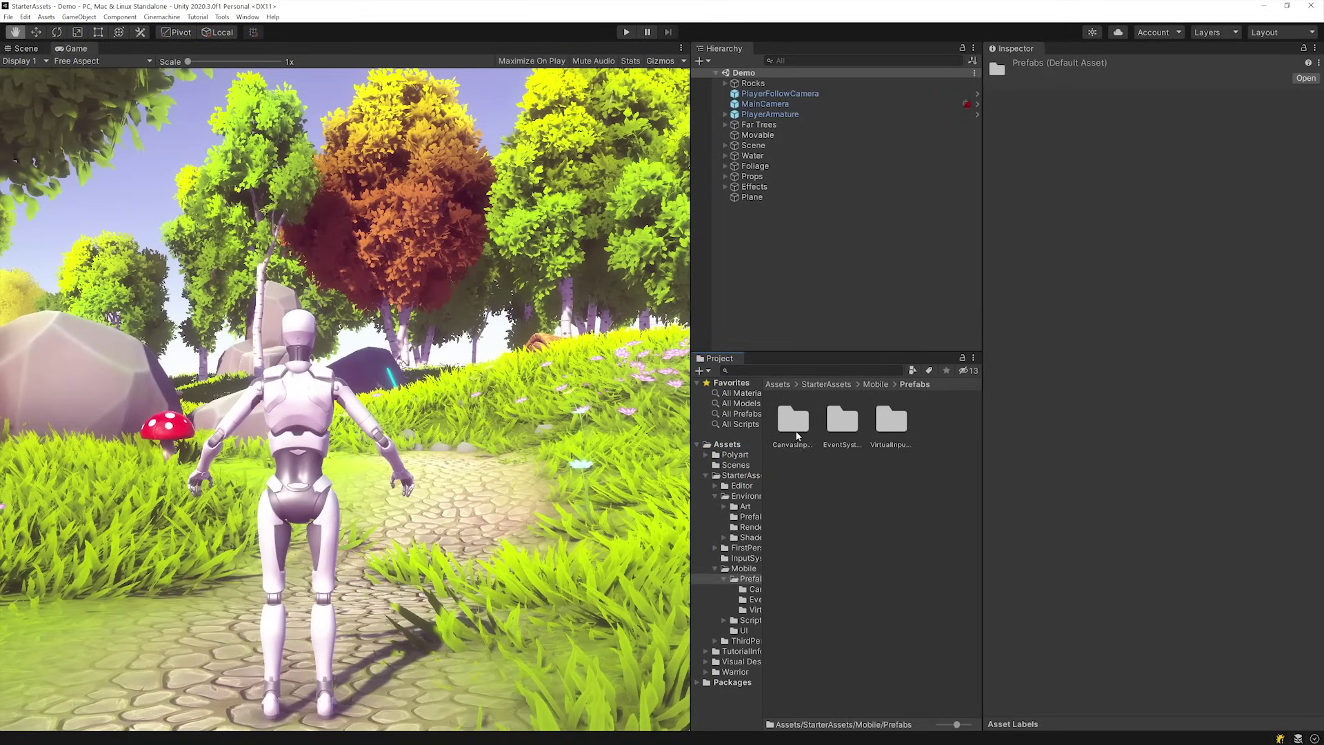
double_click(794, 422)
left_click_drag(840, 419, 798, 311)
left_click(1017, 66)
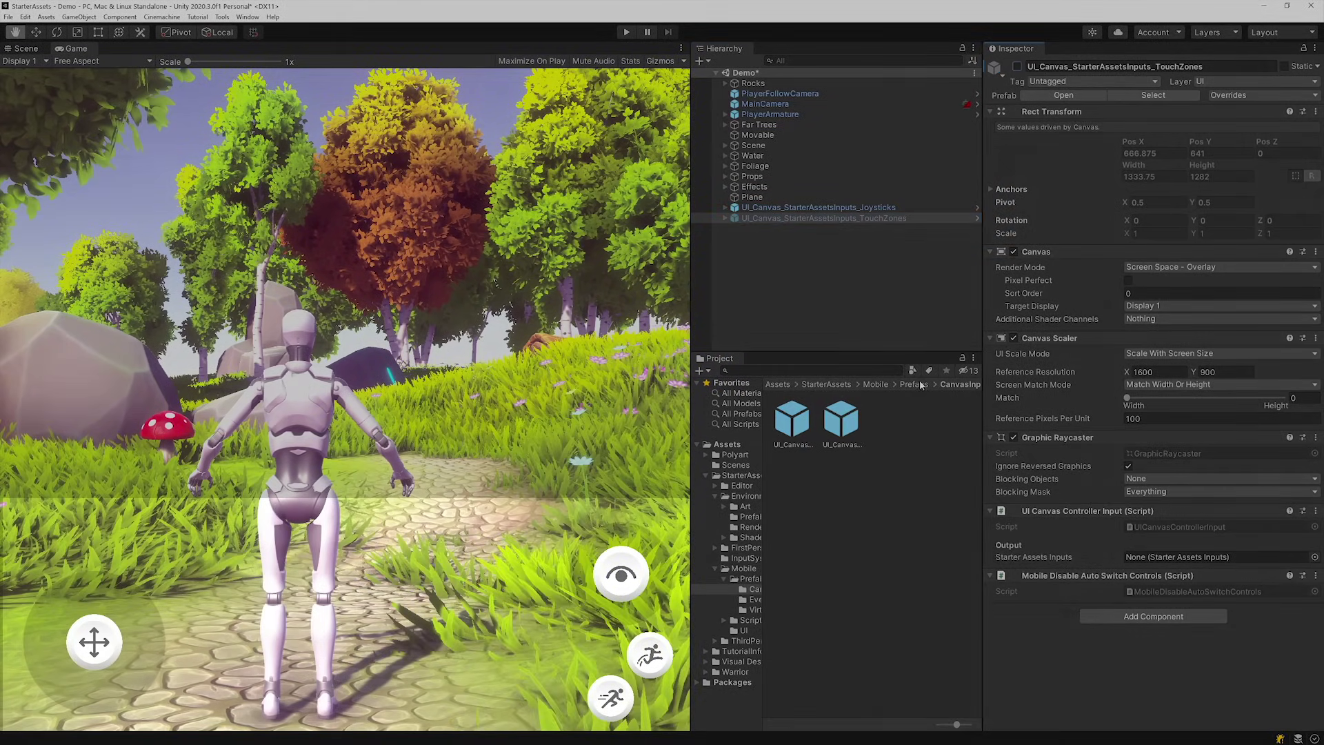
Place the UI_EventSystem prefab from the neighbouring EventSystem folder in the Demo scene alongside the input canvases.
left_click(917, 384)
double_click(842, 419)
left_click_drag(791, 420, 793, 255)
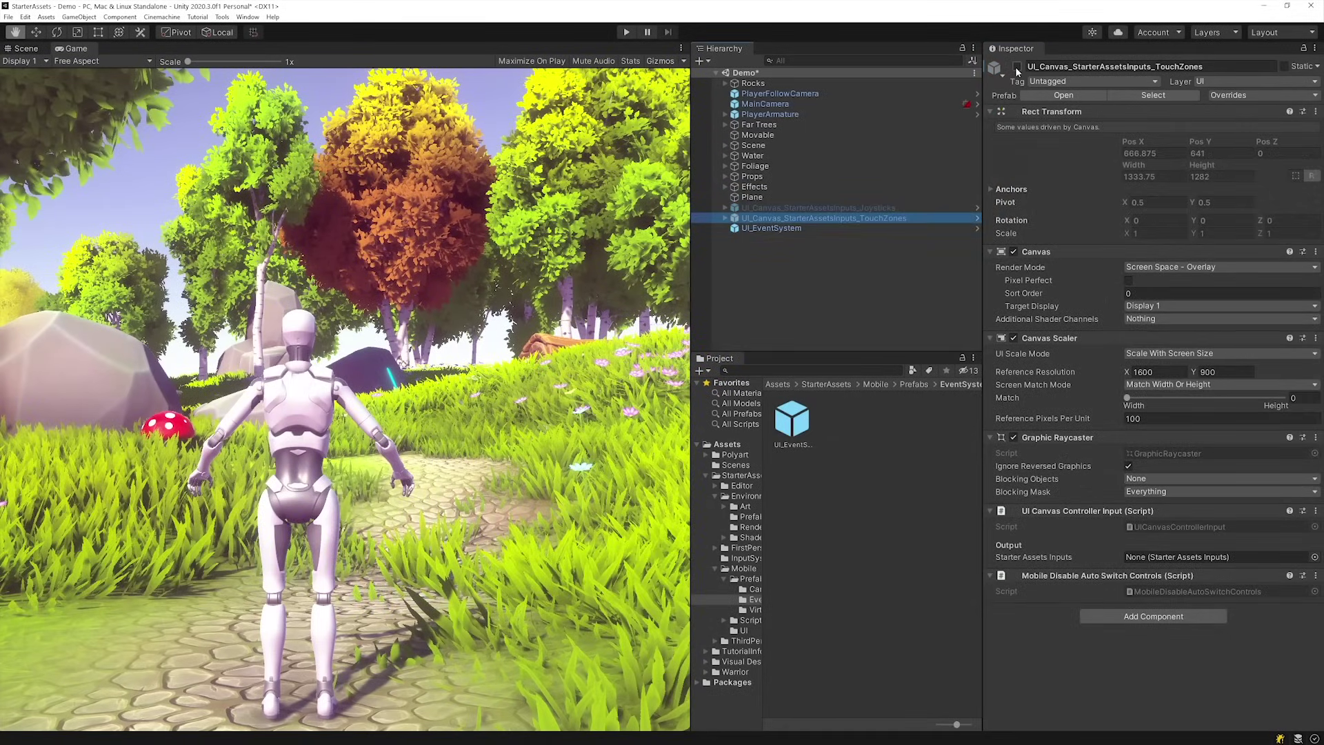
left_click(1017, 66)
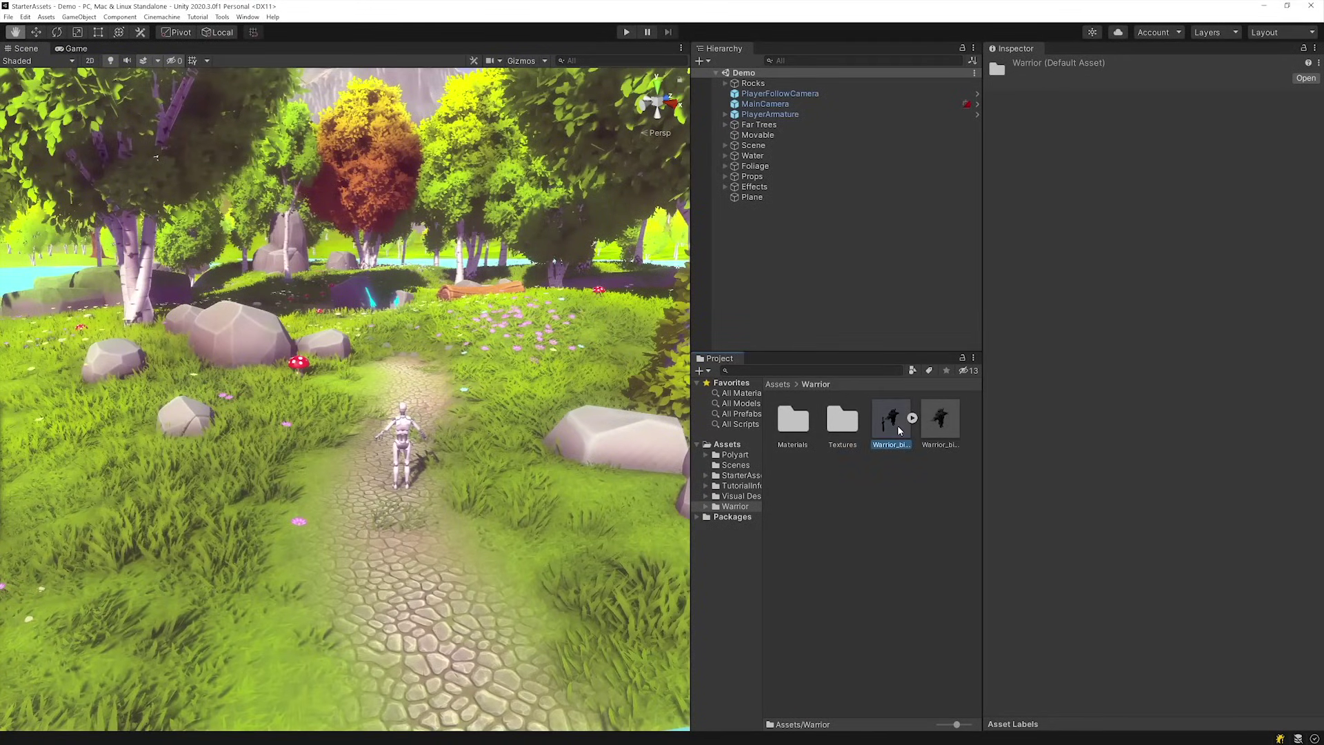
Check the rig animation type in the import settings of the Warrior_bindpose model.
left_click(1155, 120)
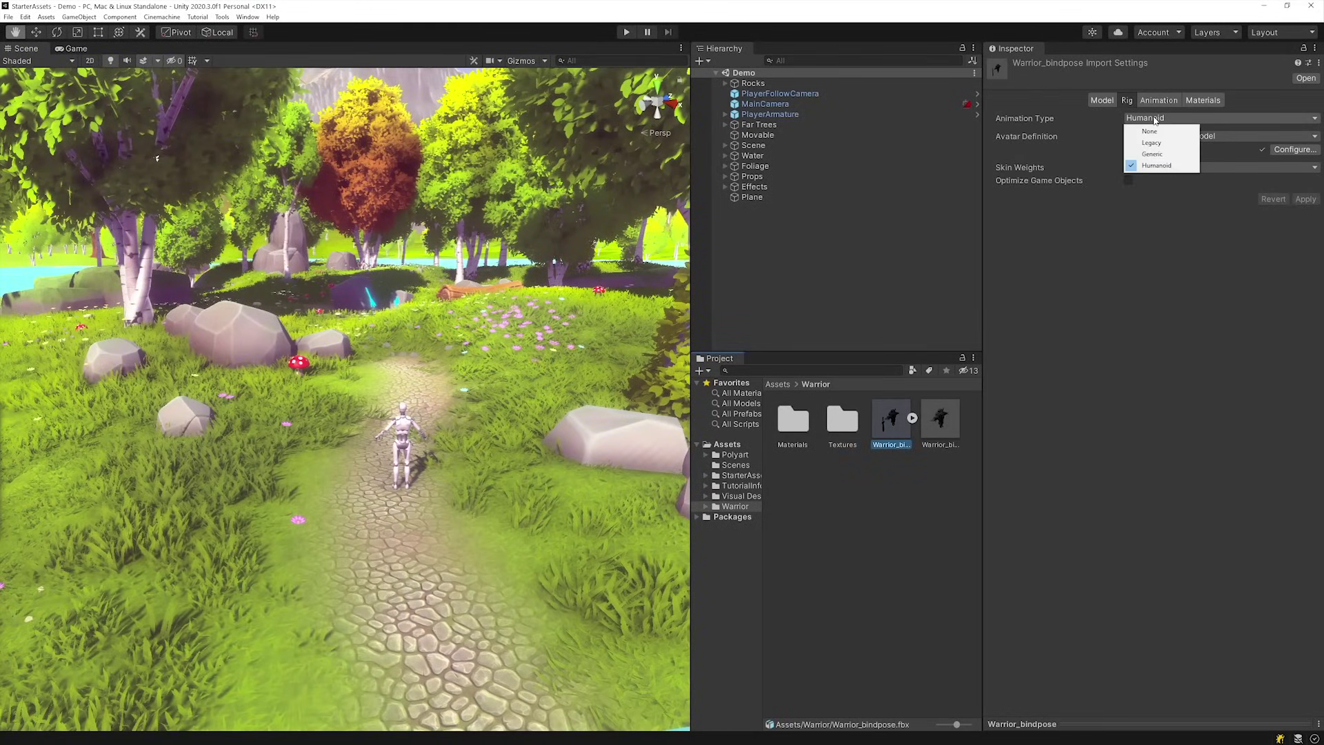
left_click(1075, 309)
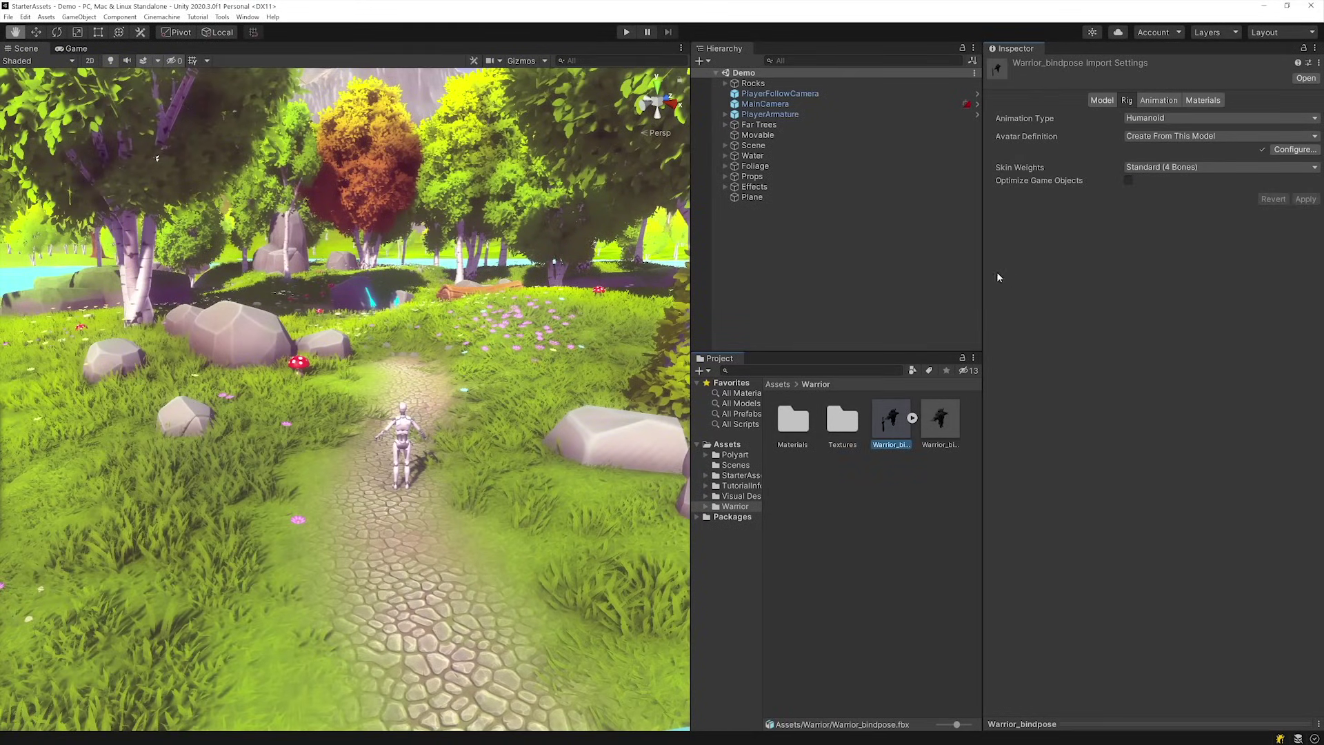
Unpack the PlayerArmature prefab instance in the Demo scene.
right_click(782, 117)
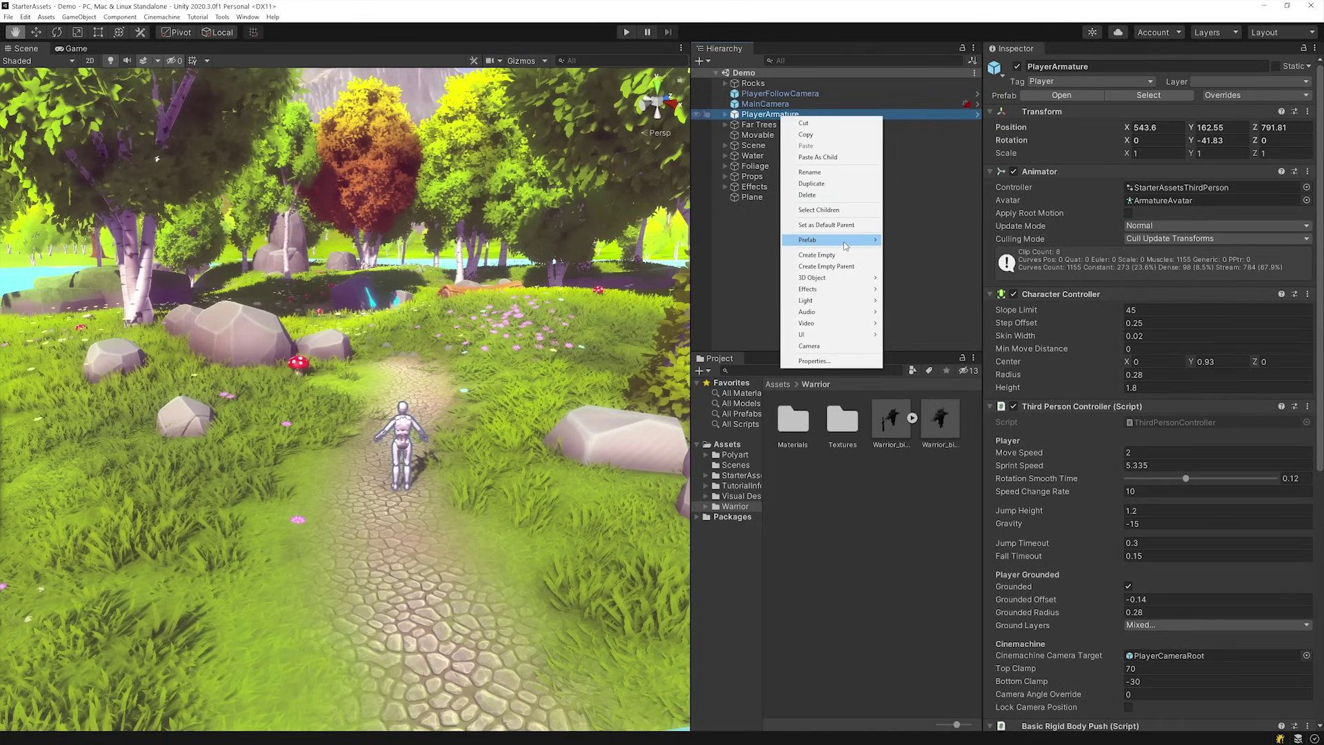
mouse_move(846, 243)
left_click(926, 297)
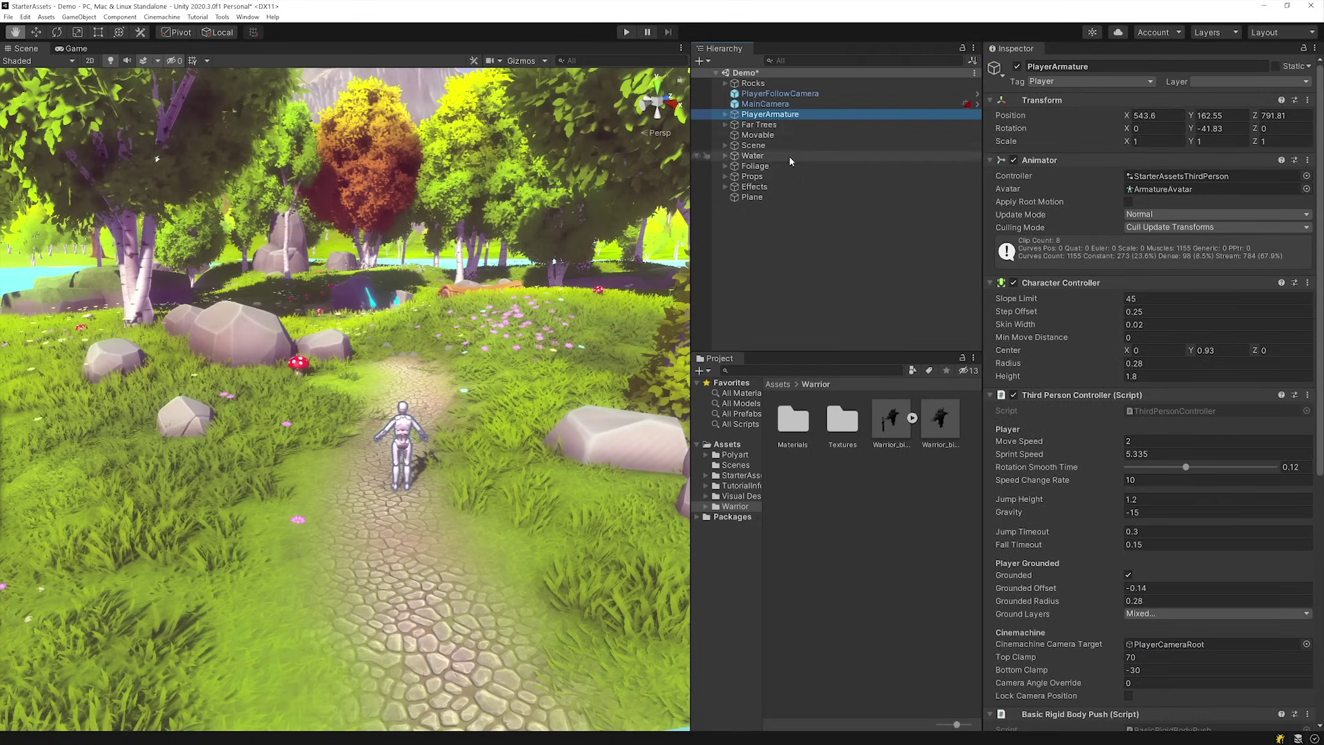
Delete Armature_Mesh from the Geometry object of PlayerArmature.
left_click(726, 114)
left_click(734, 135)
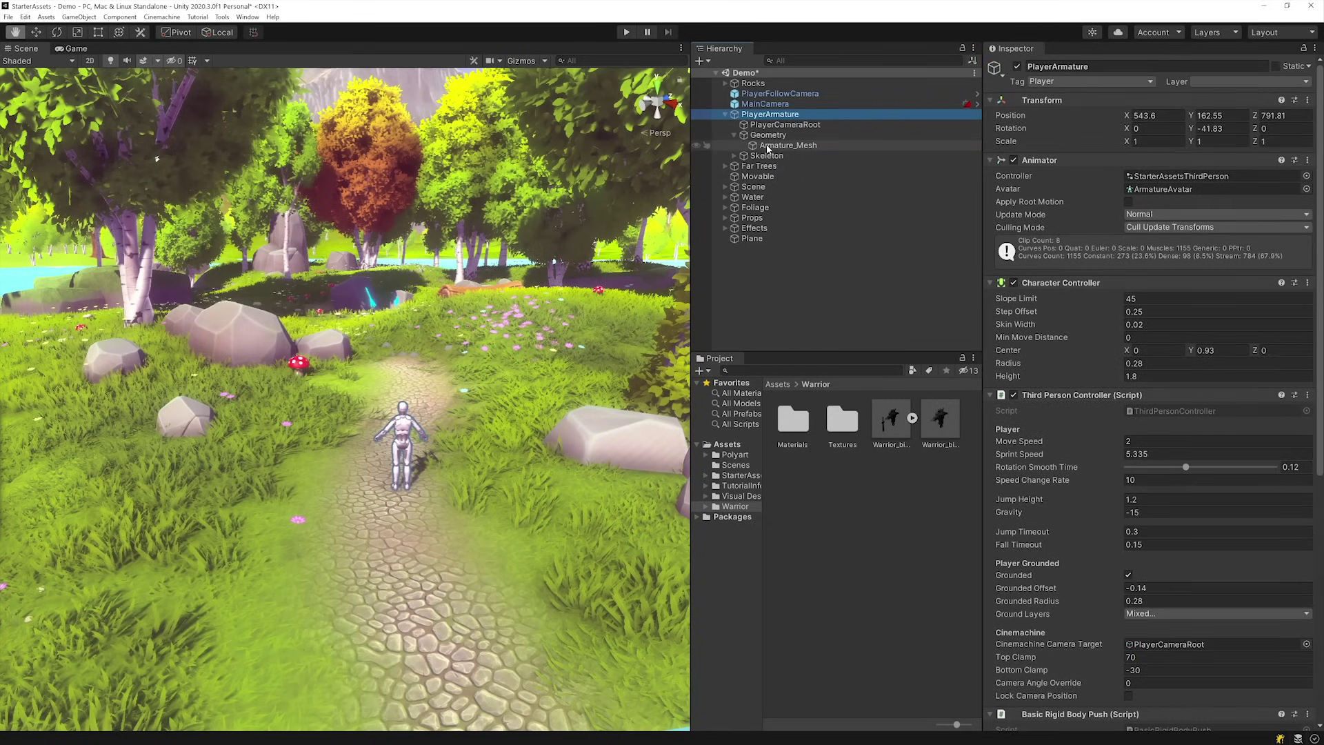
left_click(768, 146)
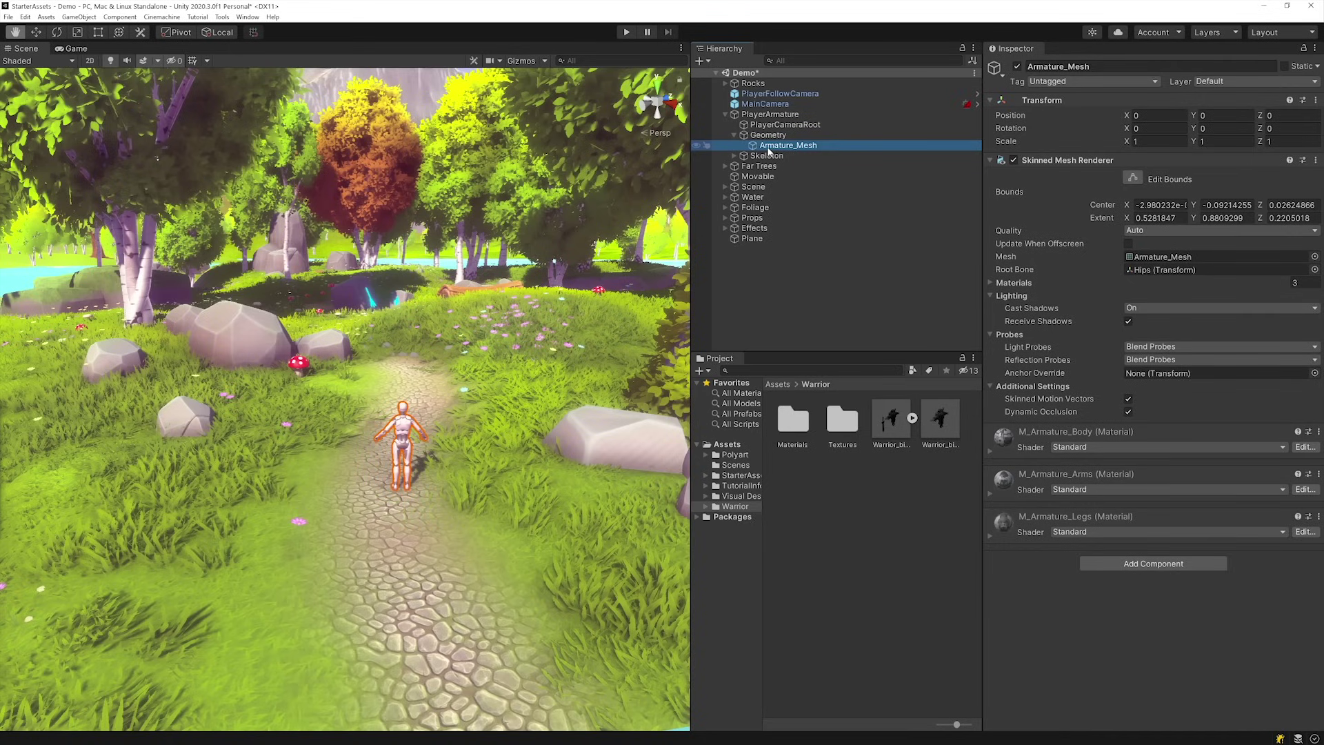
key("Delete")
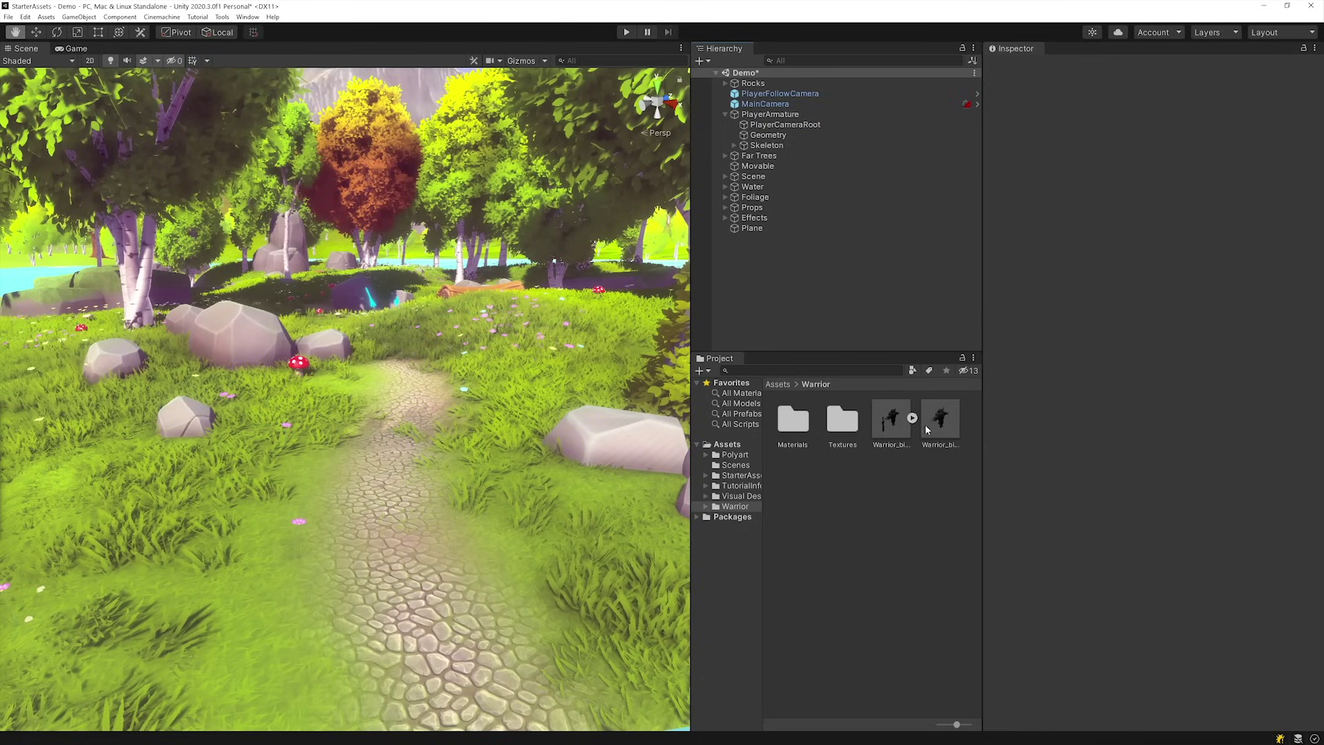
Place the Warrior_bindpose model under PlayerArmature's Geometry object and set the PlayerArmature Animator's avatar to Warrior_bindposeAvatar.
left_click_drag(868, 327, 763, 138)
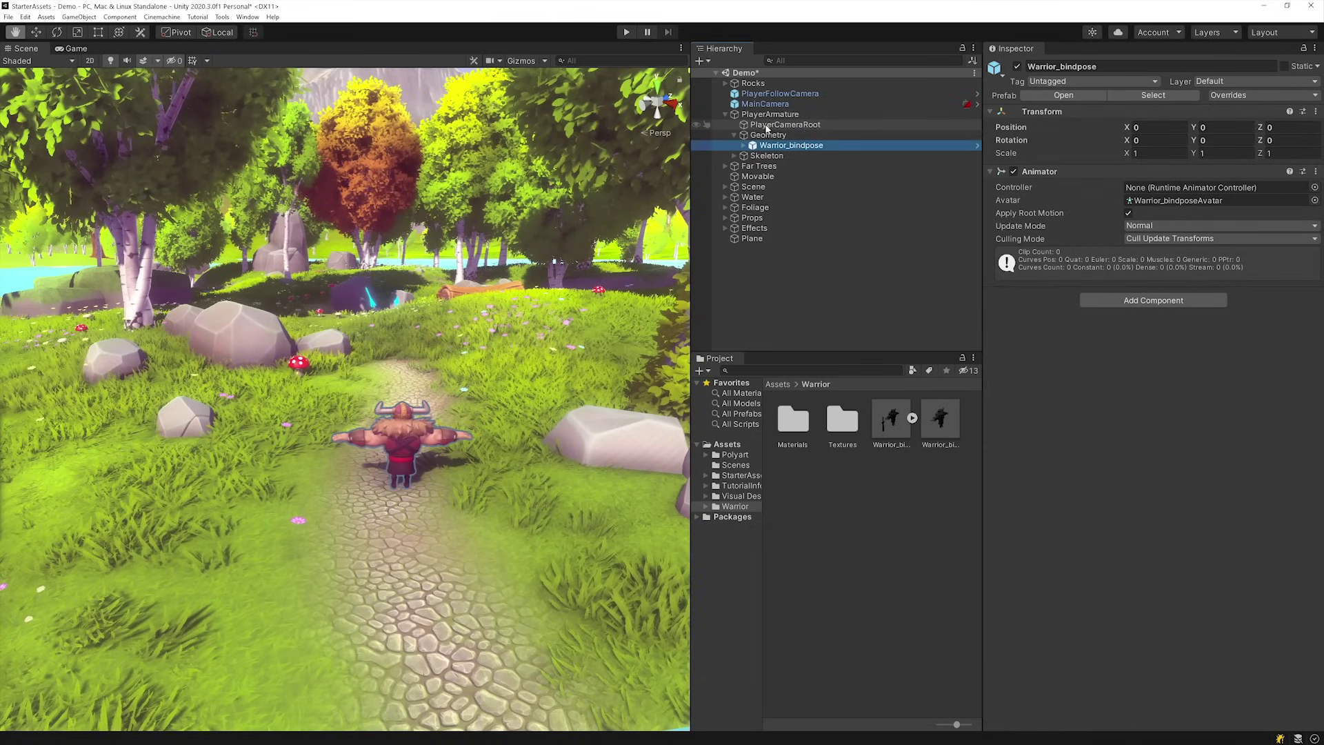
left_click(769, 116)
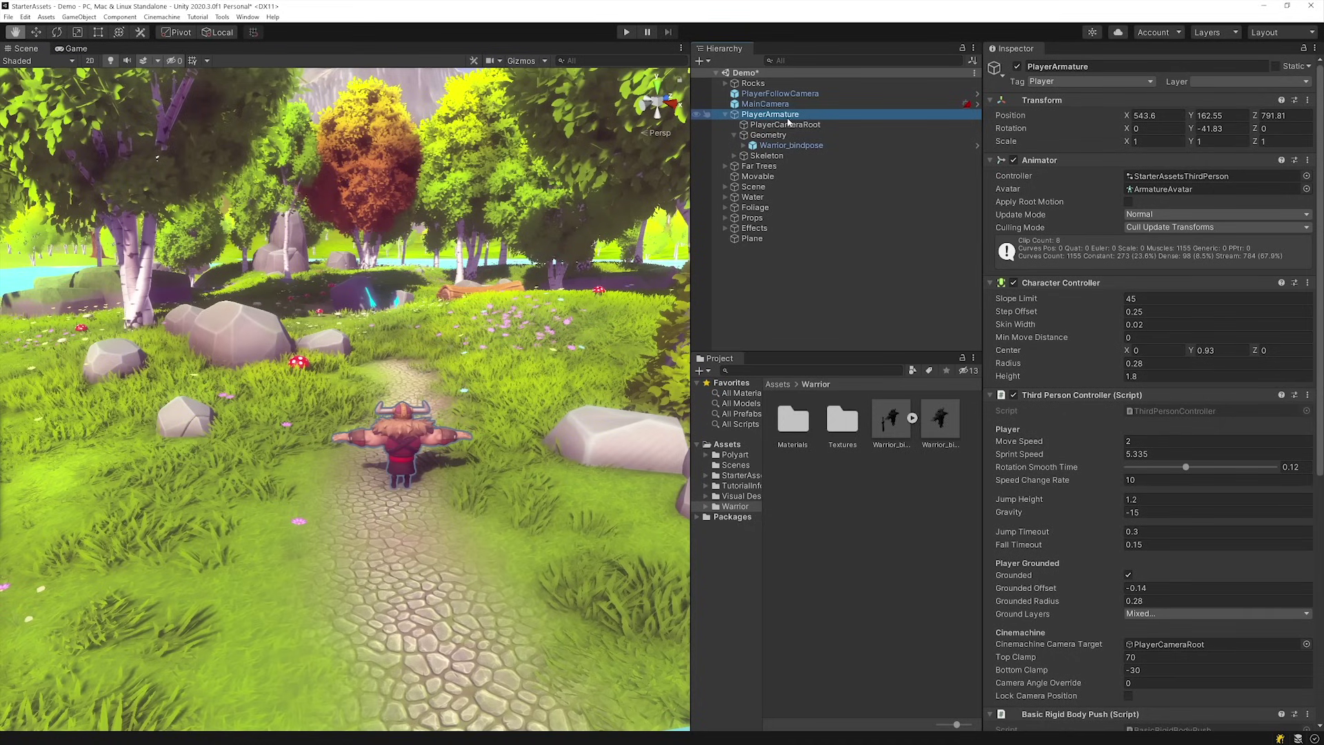
left_click(1305, 190)
double_click(959, 243)
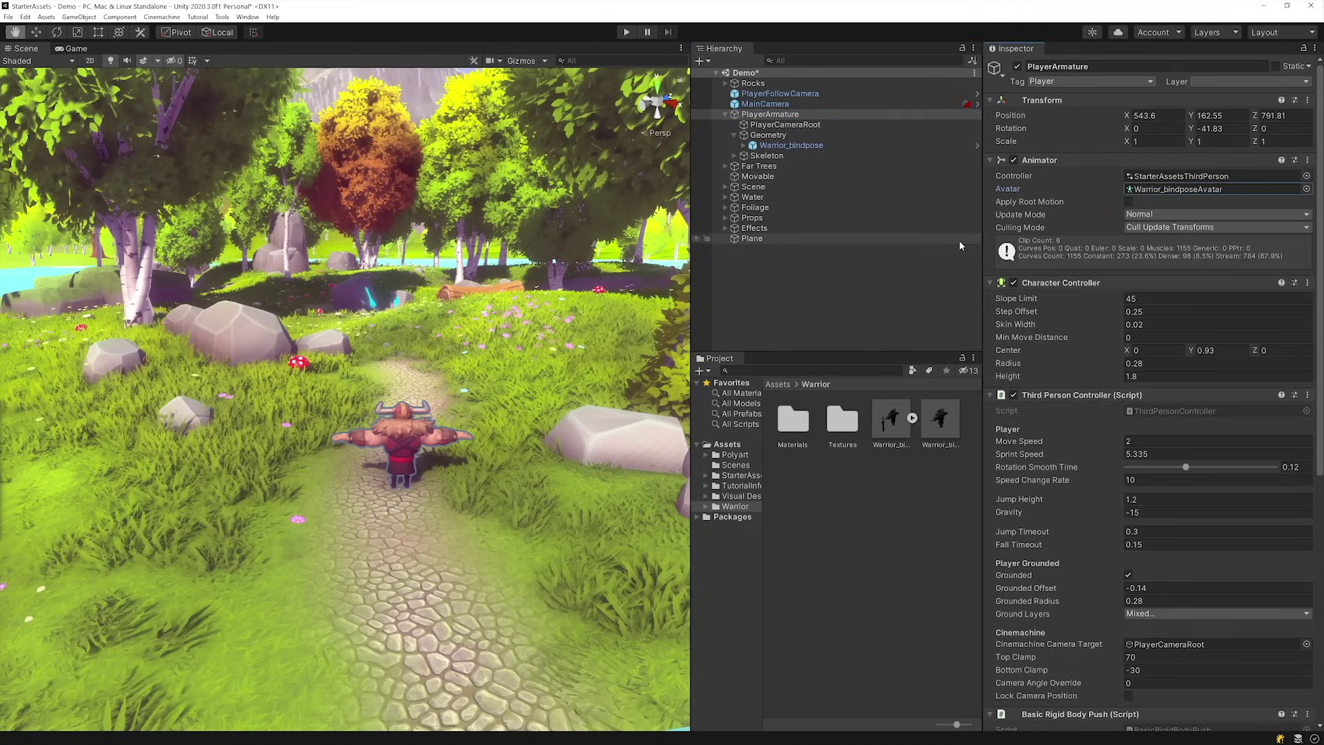
Play-test the warrior character by walking and sprinting along the path in the Demo scene.
left_click(627, 32)
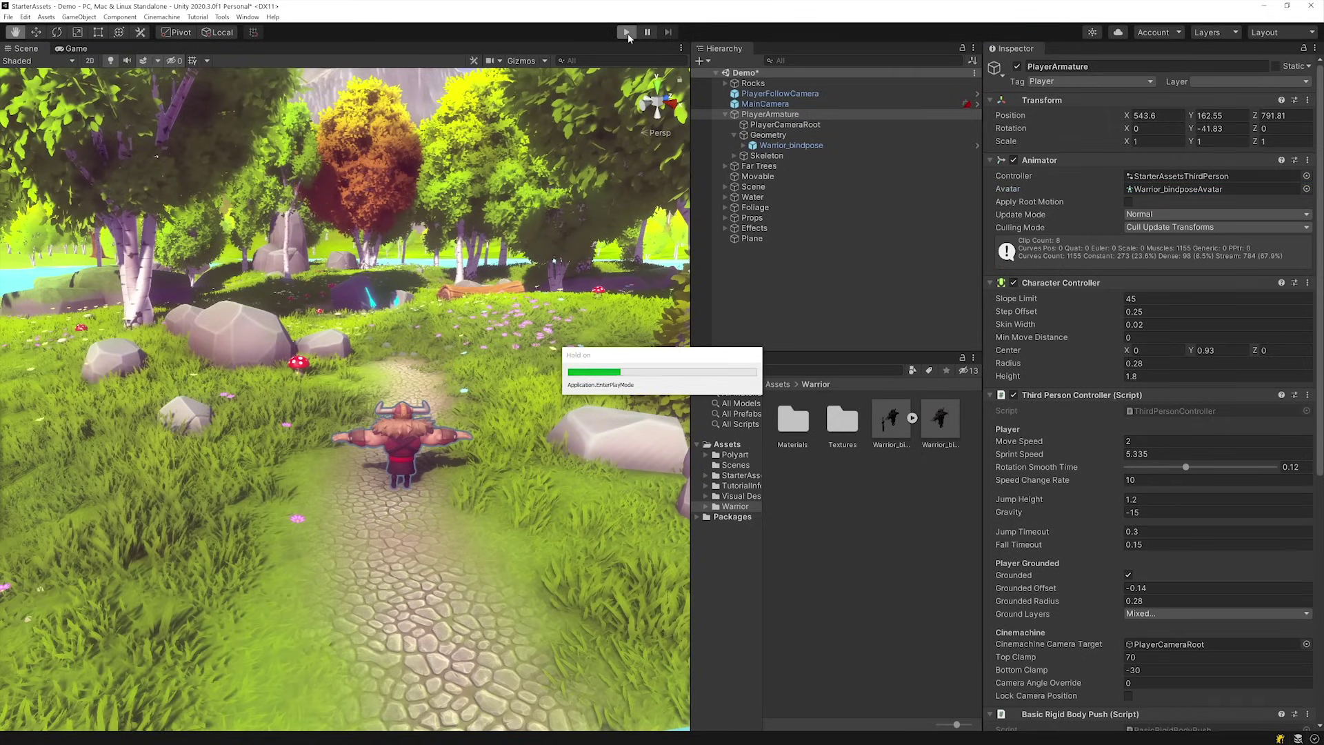
key("w")
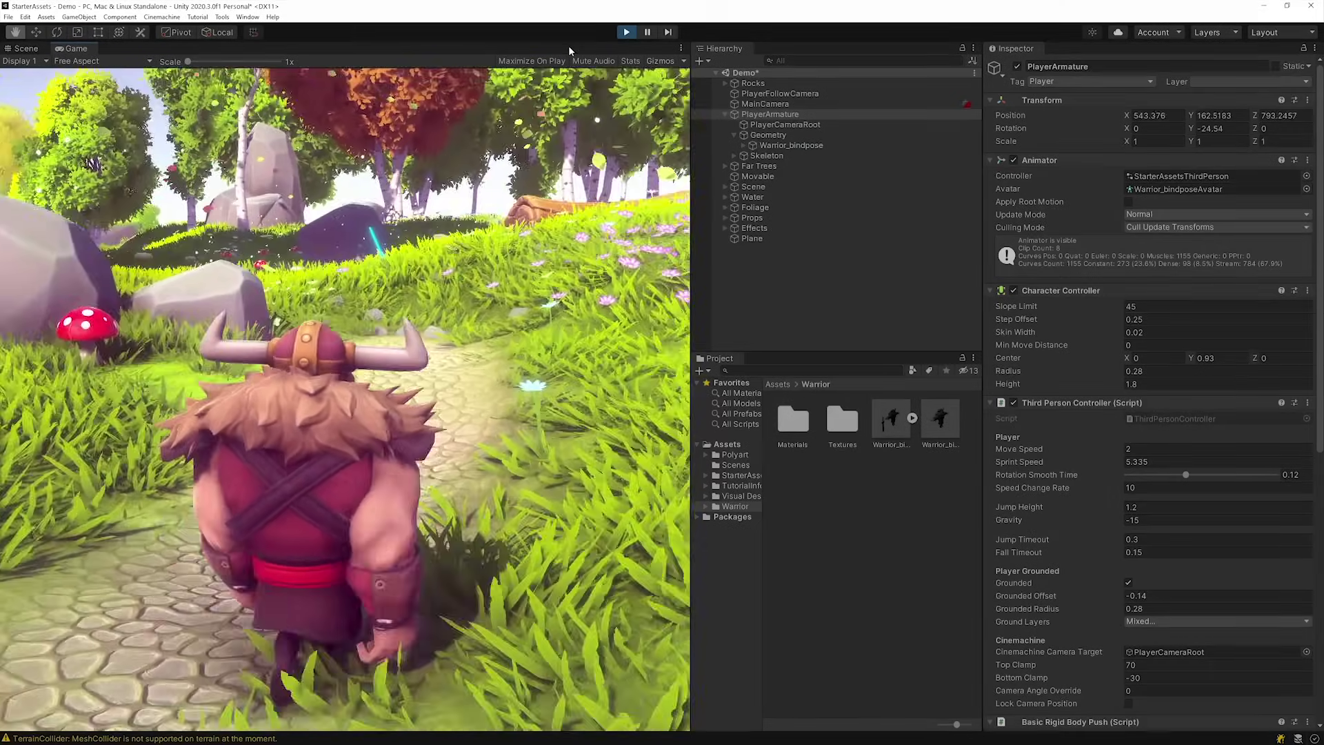
key("shift+w")
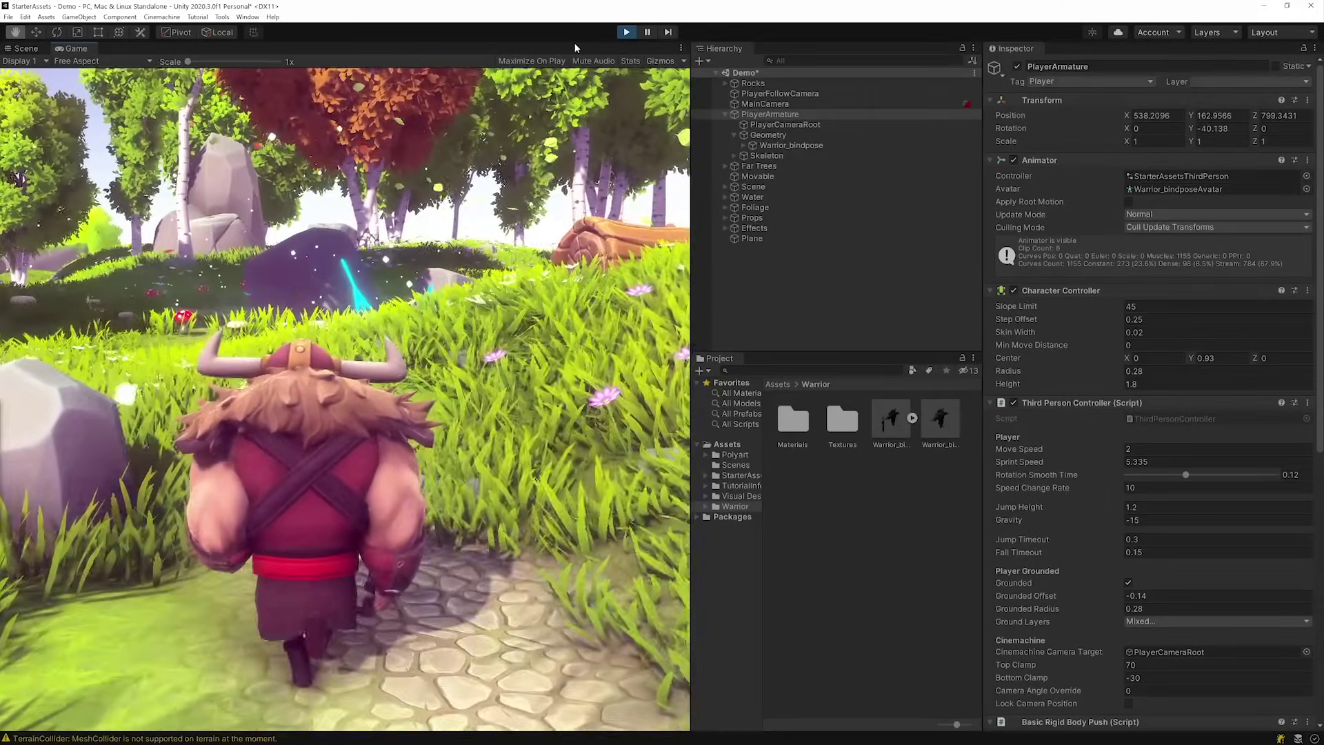
key("w")
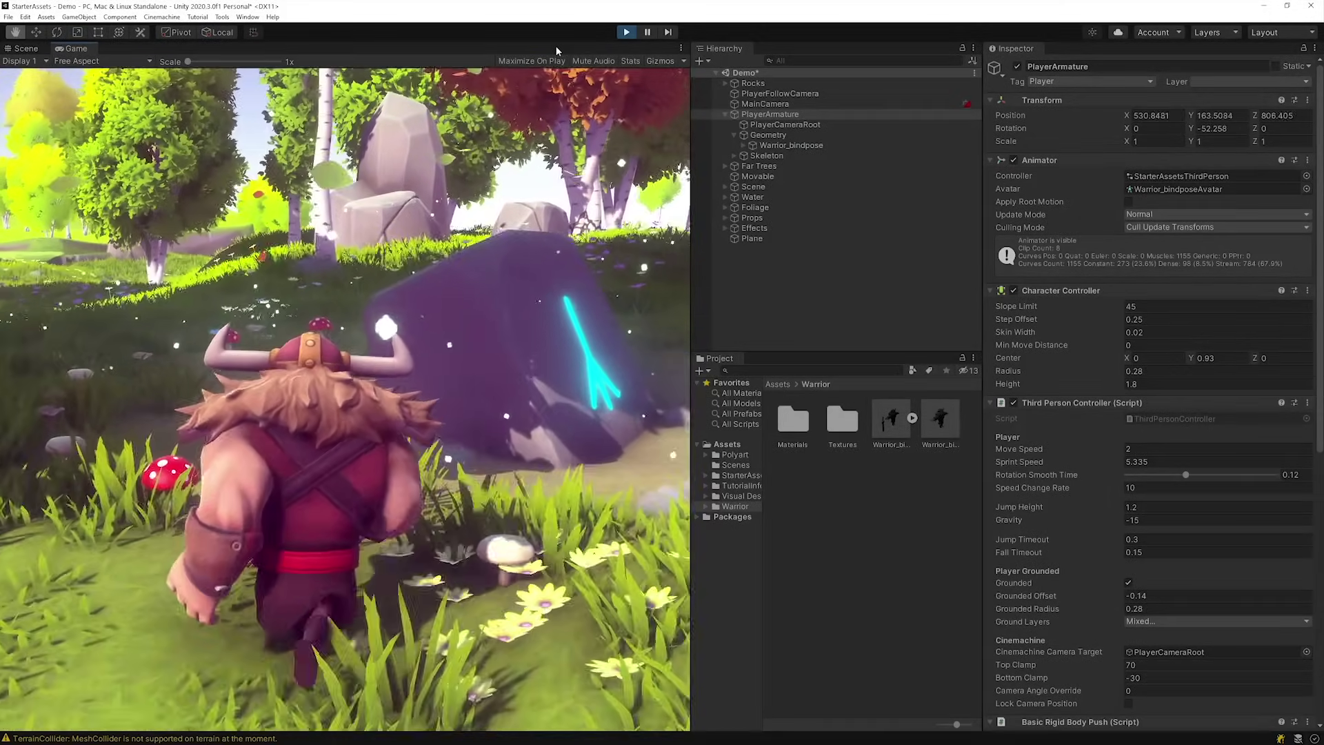